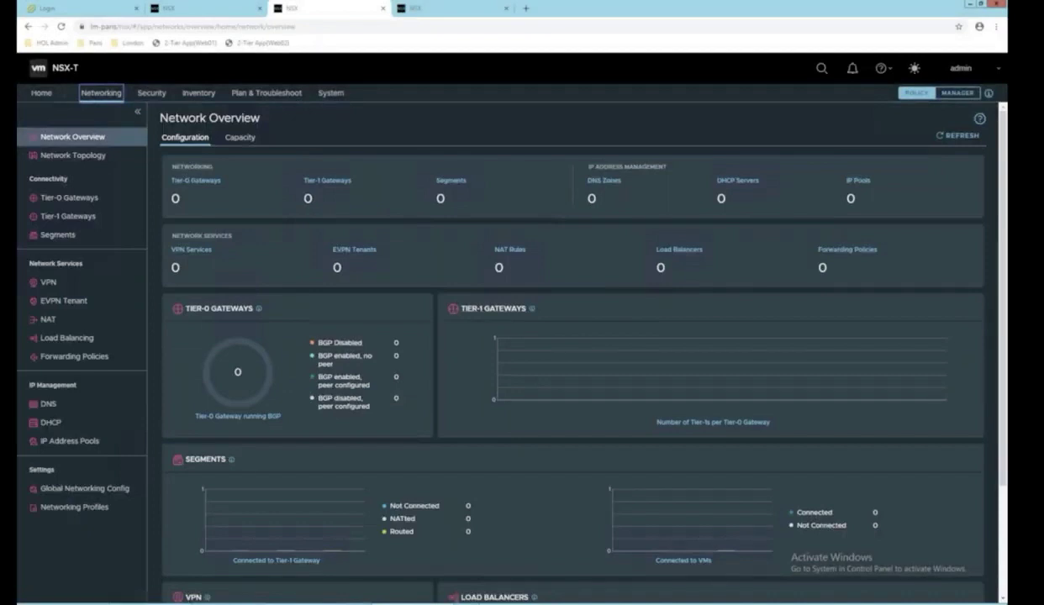
Step: Switch to the terminal and run the Paris lab script with python configure_lab_paris.py -w 1
{"action": "left_click_drag", "start_coordinate": [1003, 299], "coordinate": [1003, 408]}
{"action": "left_click", "coordinate": [452, 9]}
{"action": "left_click", "coordinate": [149, 603]}
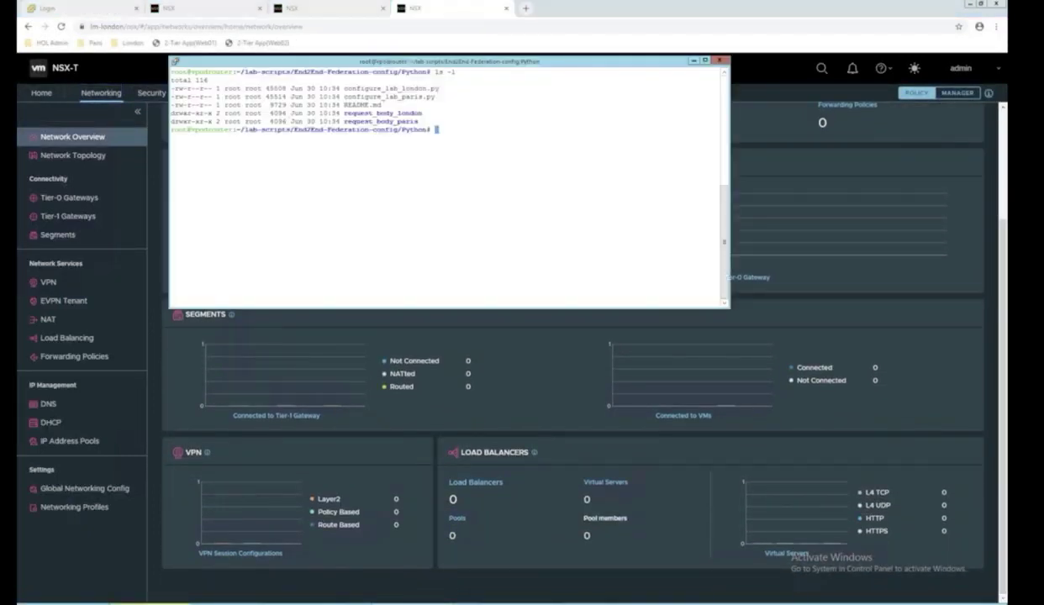
{"action": "type", "text": "python configure_lab_p"}
{"action": "key", "text": "Tab"}
{"action": "type", "text": "-w 1"}
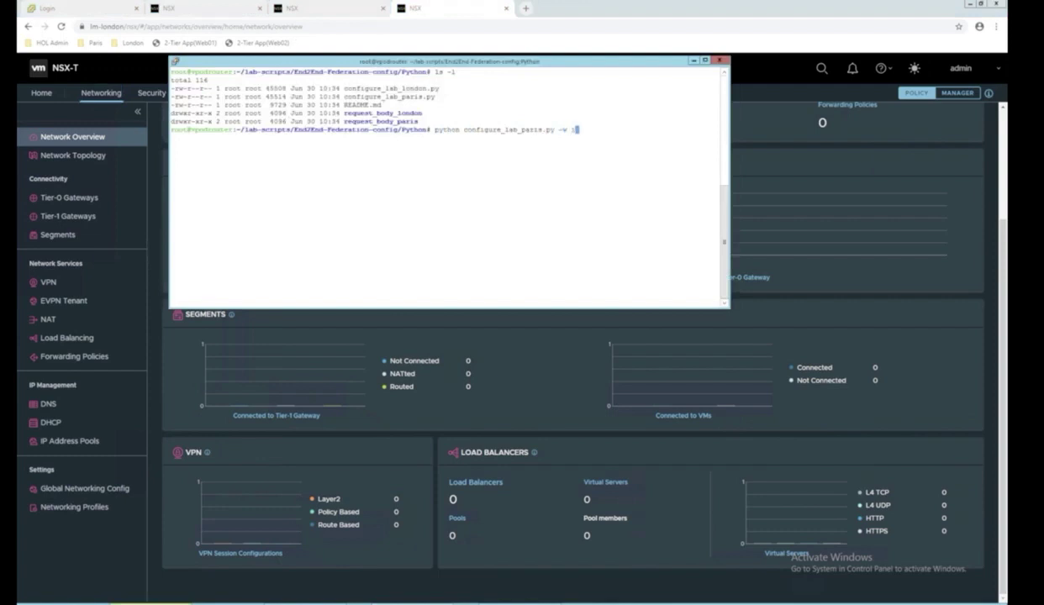
{"action": "key", "text": "Return"}
Step: In the second terminal session, run the London lab script configure_lab_london.py with the option -w 1
{"action": "key", "text": "alt+Tab"}
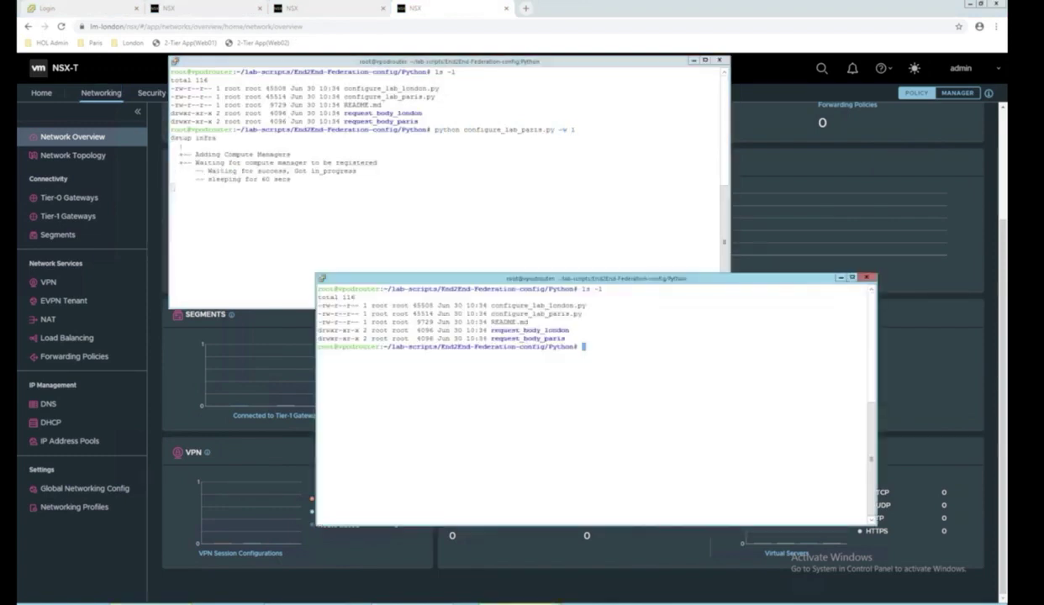
{"action": "type", "text": "python configure_lab_"}
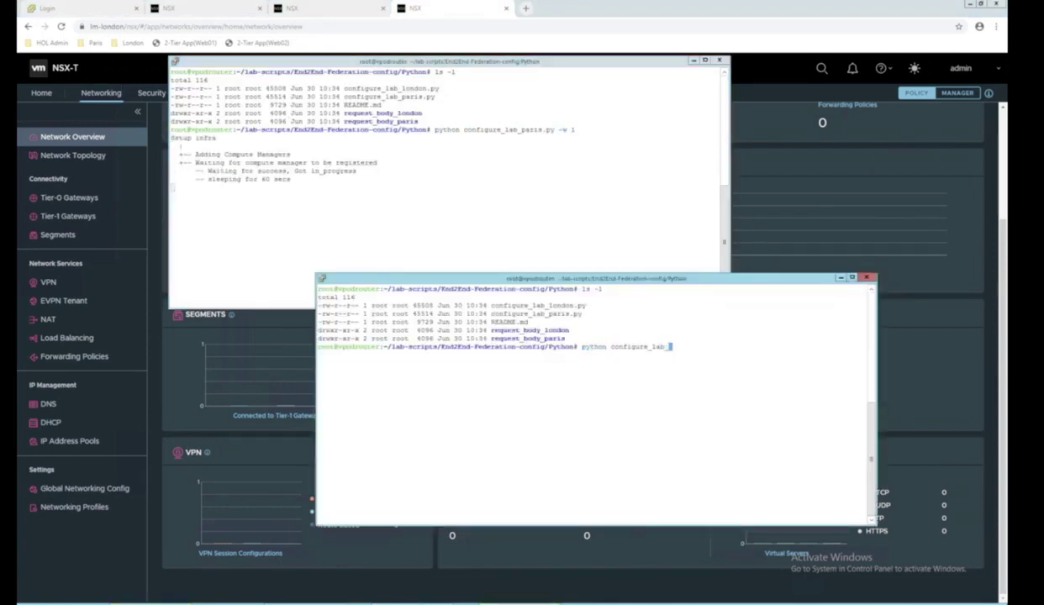
{"action": "type", "text": "l"}
{"action": "key", "text": "Tab"}
{"action": "type", "text": "-w 1"}
{"action": "key", "text": "Return"}
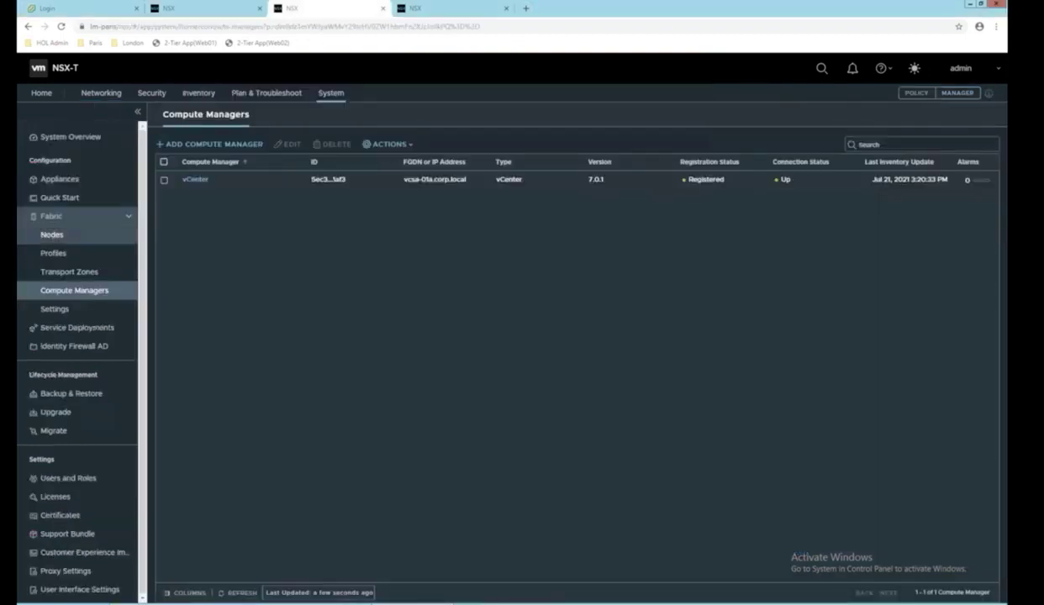
Step: Inspect the Paris host transport nodes managed by vCenter, including the Compute-Cluster hosts, and the edge transport nodes
{"action": "left_click", "coordinate": [51, 235]}
{"action": "left_click", "coordinate": [259, 134]}
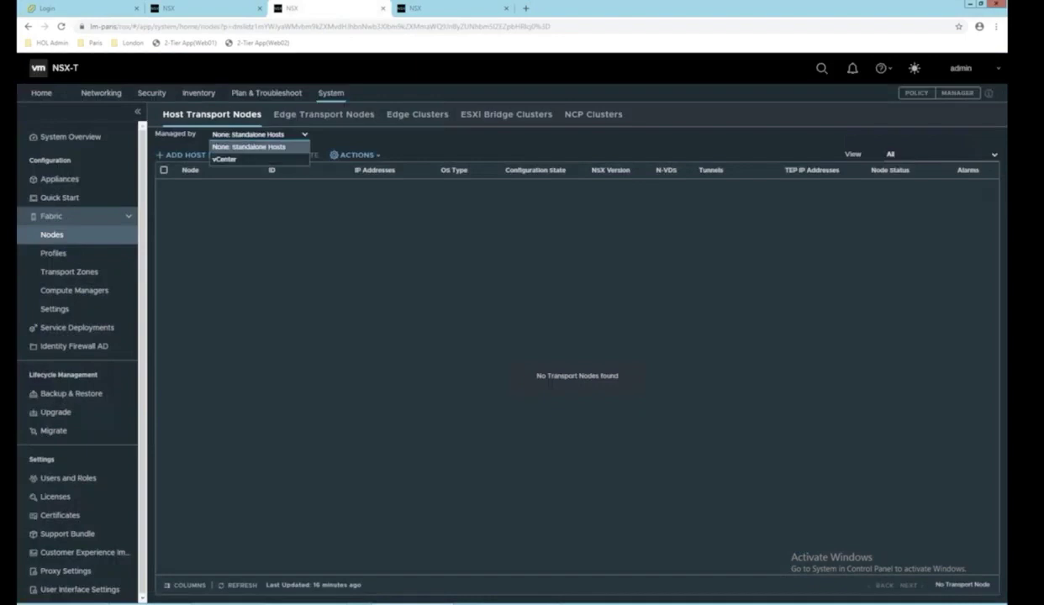
{"action": "left_click", "coordinate": [226, 159]}
{"action": "left_click", "coordinate": [186, 206]}
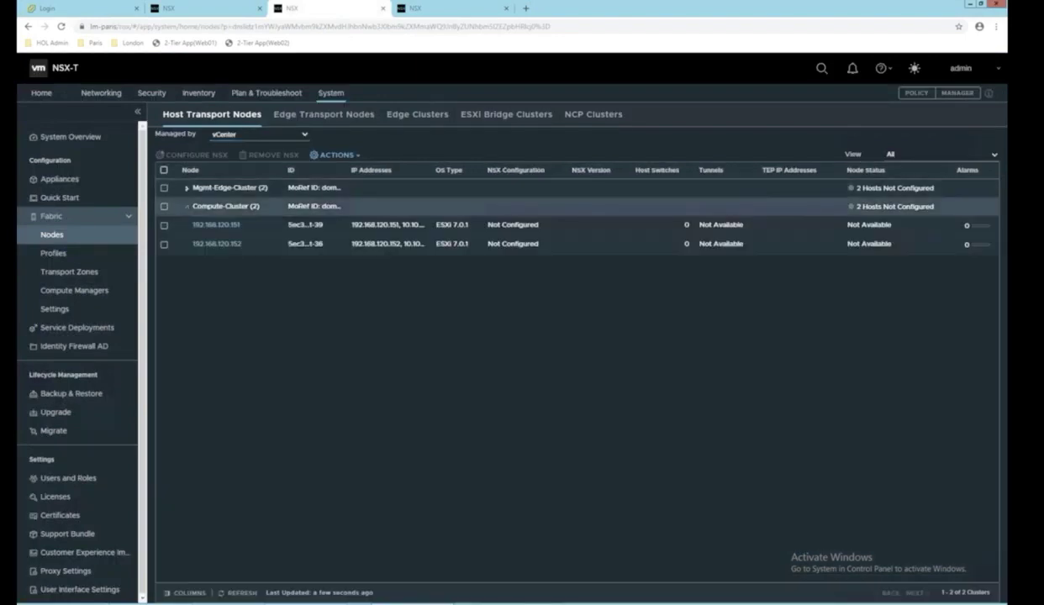
{"action": "left_click", "coordinate": [323, 115]}
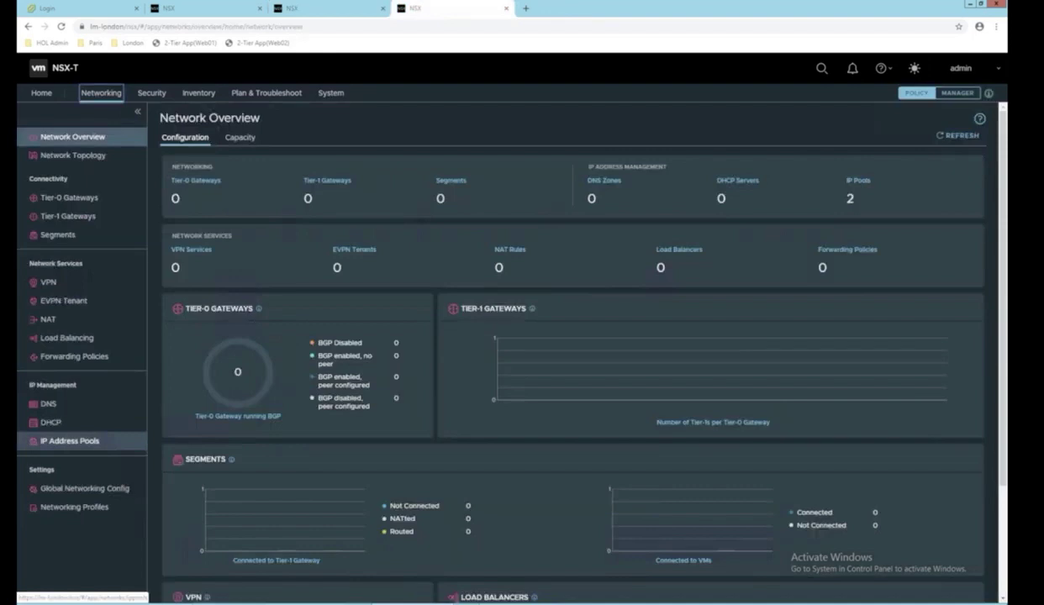
Step: Review the subnet IP ranges of TEP-pool and RTEP-pool among the London IP address pools
{"action": "left_click", "coordinate": [70, 441]}
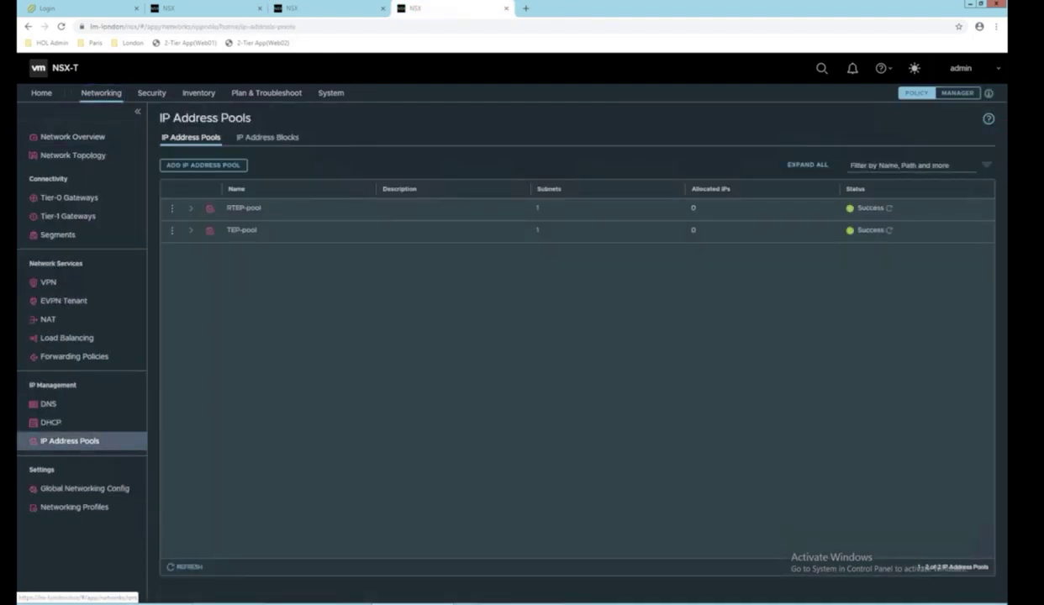
{"action": "left_click", "coordinate": [537, 231]}
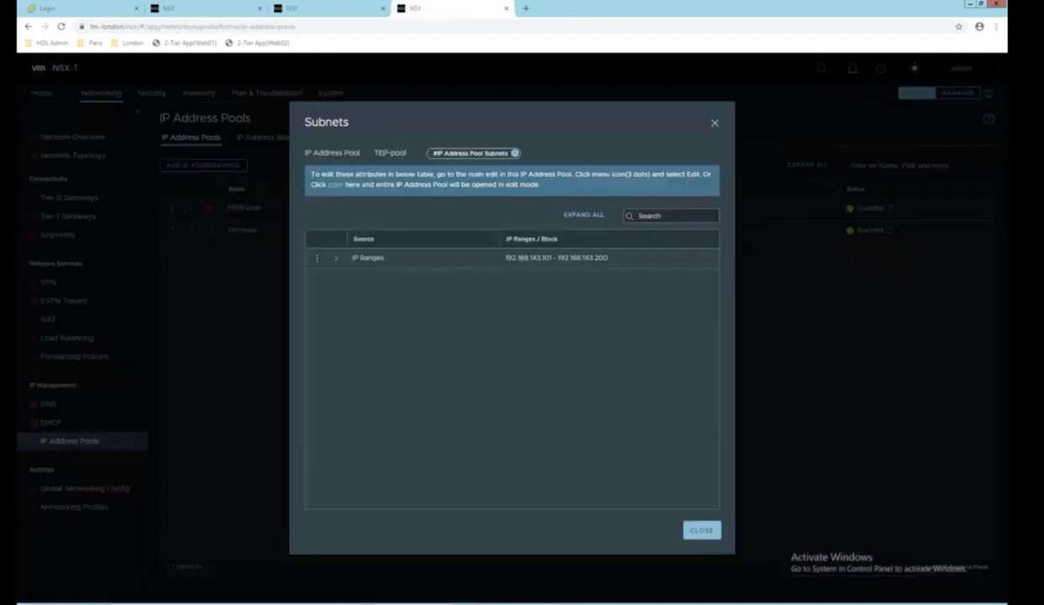
{"action": "left_click", "coordinate": [336, 258]}
{"action": "key", "text": "Escape"}
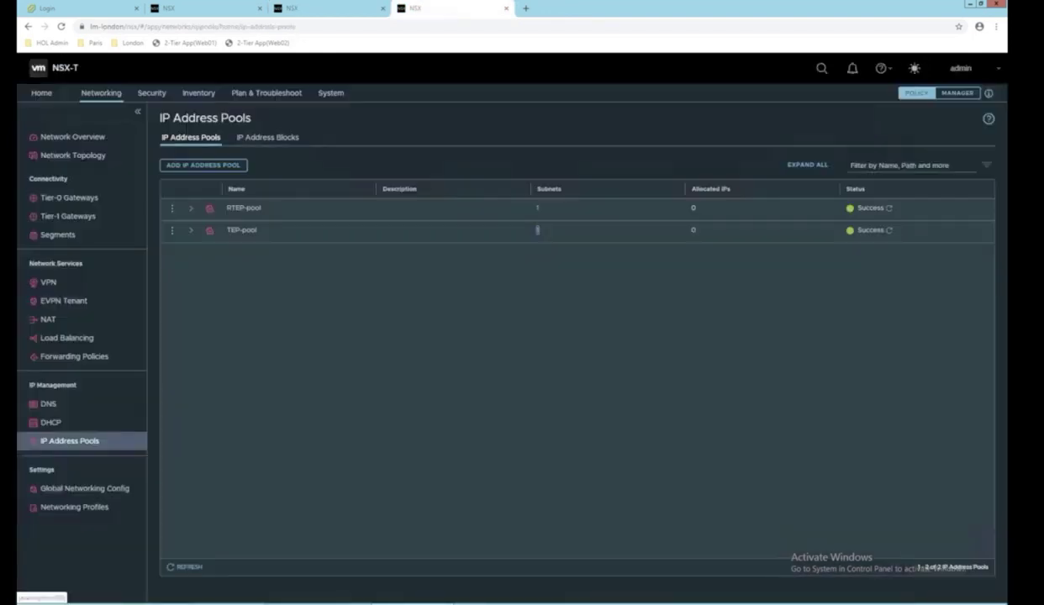
{"action": "left_click", "coordinate": [538, 208]}
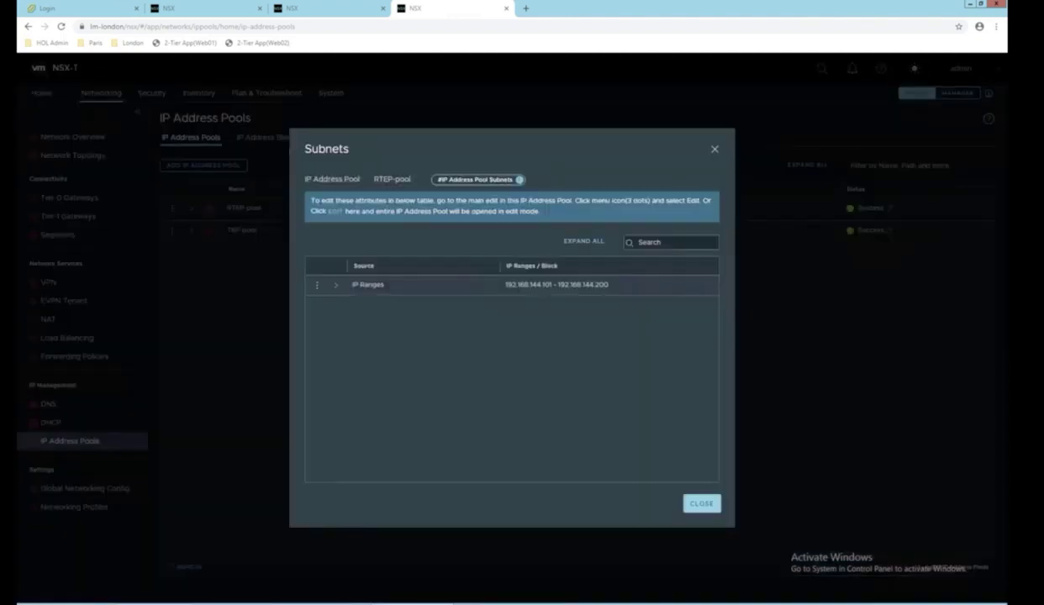
{"action": "key", "text": "Escape"}
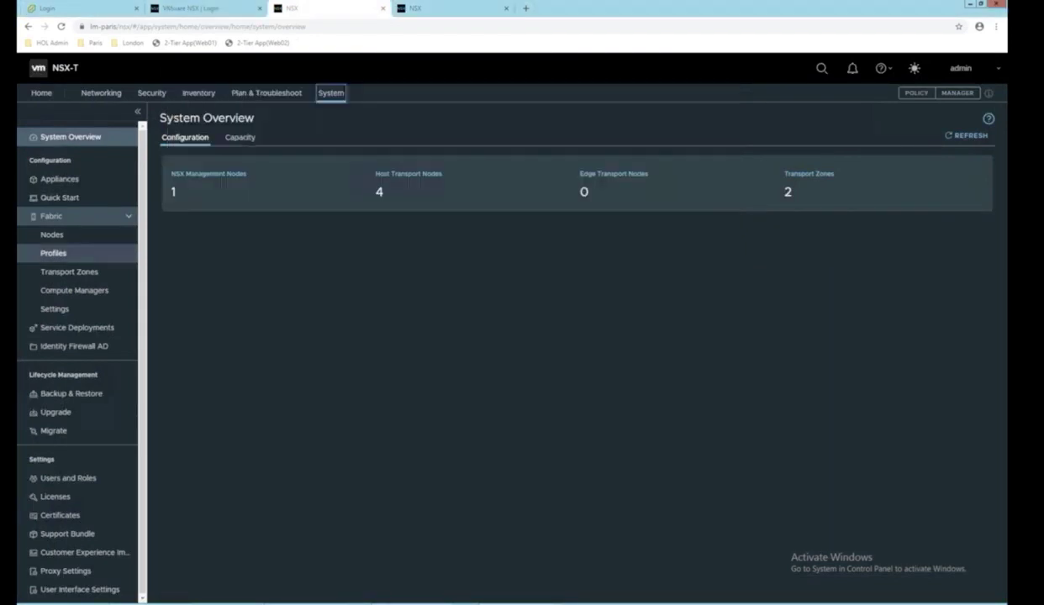
Step: Check the Paris host and edge transport nodes, the edge clusters and the lab script's progress in the terminal
{"action": "left_click", "coordinate": [52, 235]}
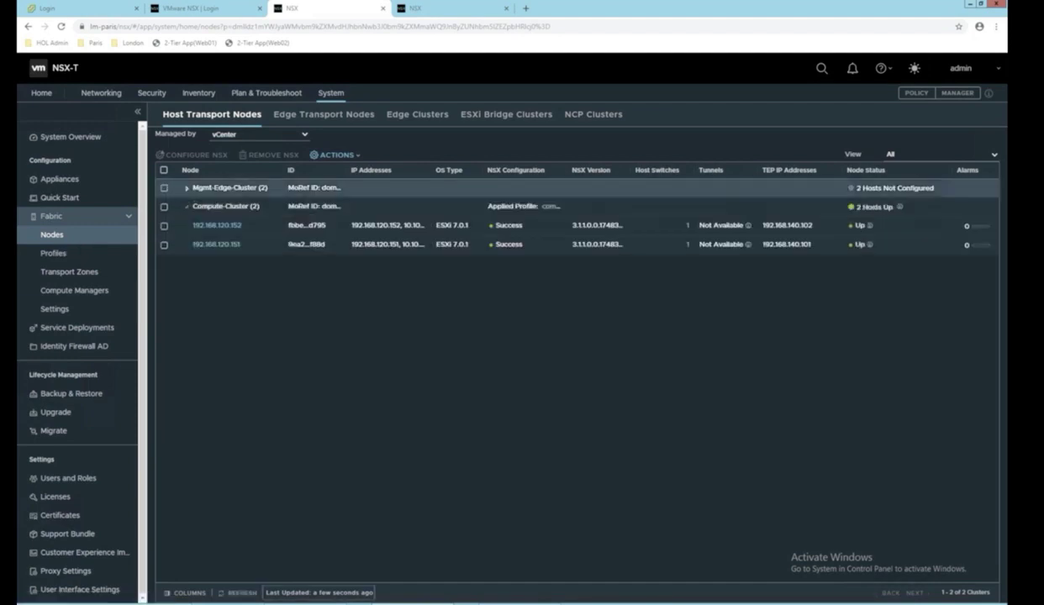
{"action": "left_click", "coordinate": [324, 115]}
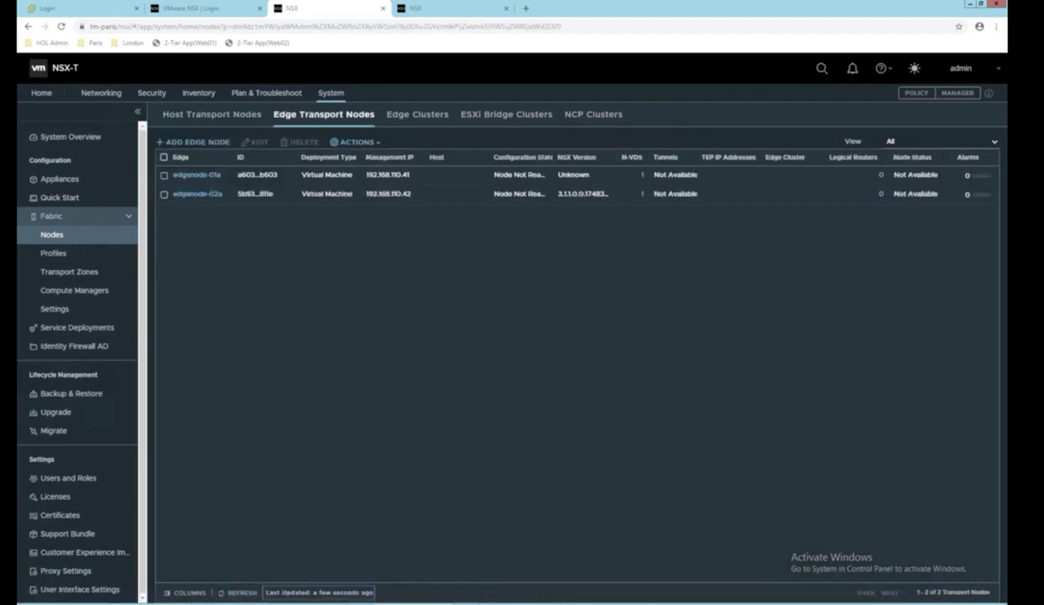
{"action": "key", "text": "alt+Tab"}
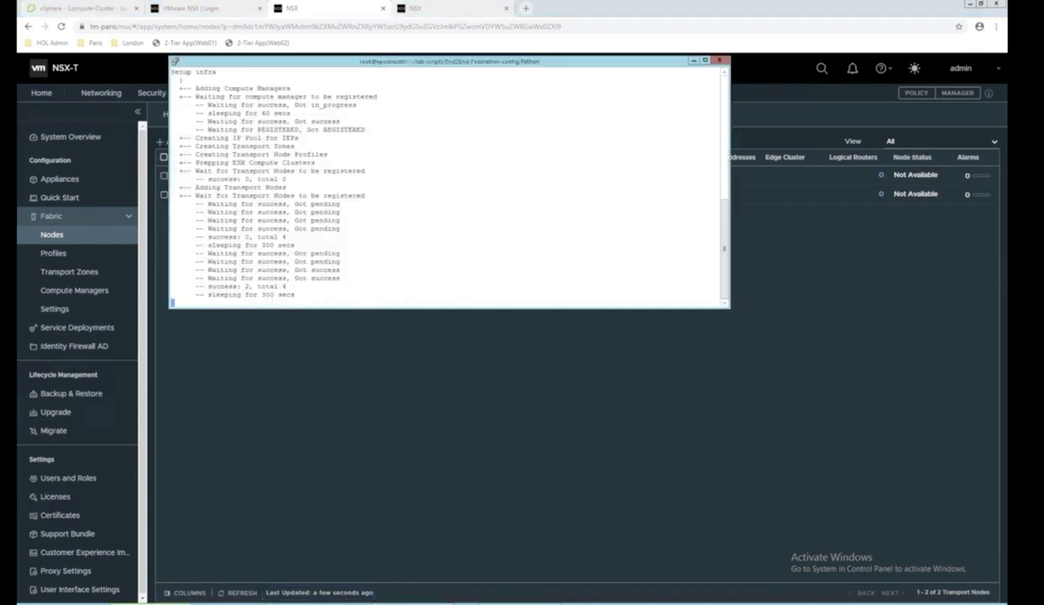
{"action": "key", "text": "alt+Tab"}
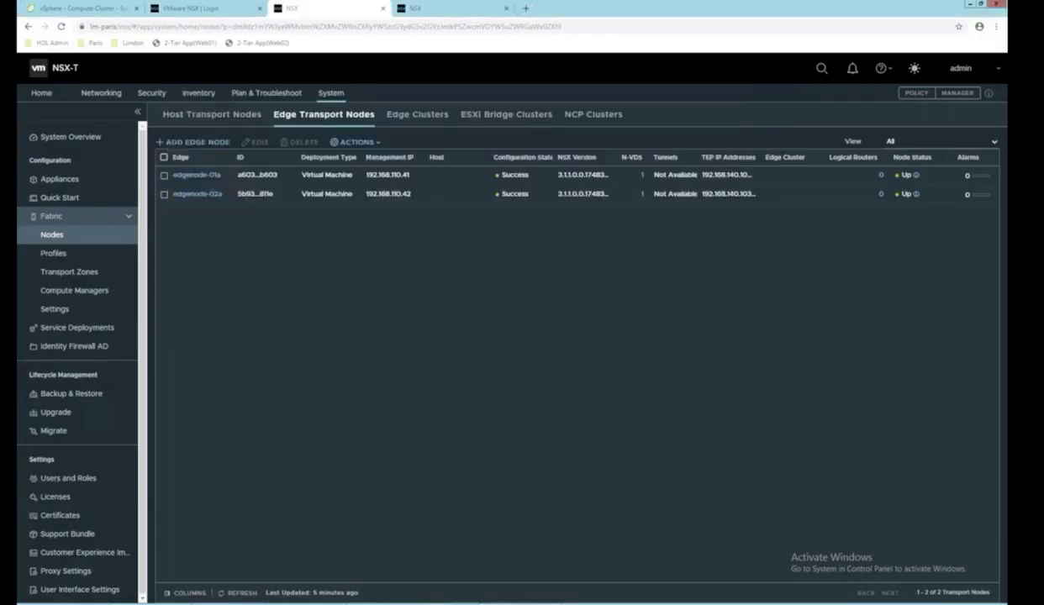
{"action": "left_click", "coordinate": [417, 115]}
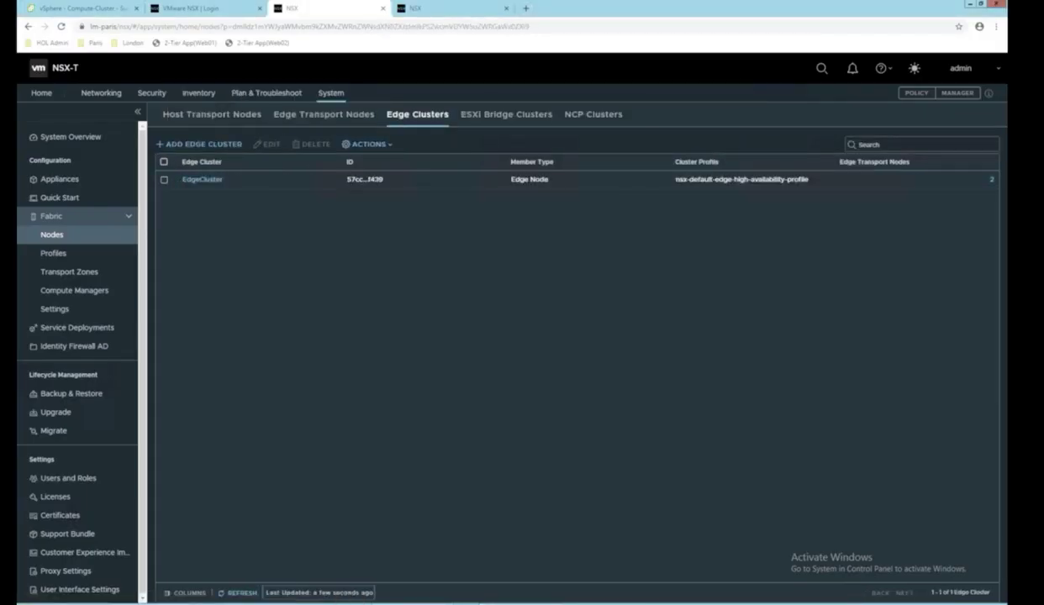
{"action": "left_click", "coordinate": [324, 114]}
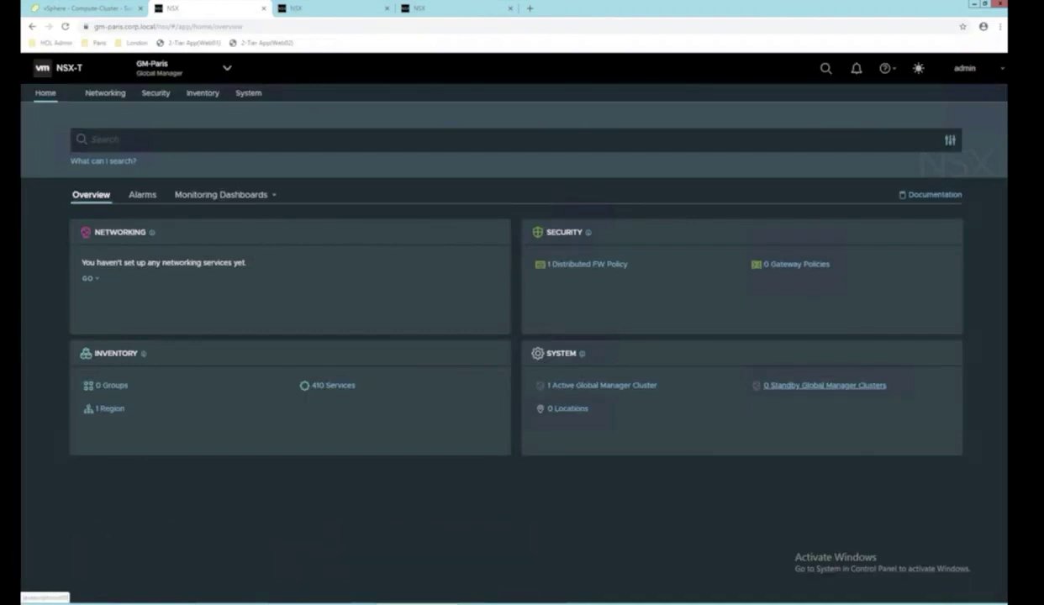
Step: Add standby Global Manager GM-London at gm-london.corp.local with its SHA-256 thumbprint, check compatibility and save it
{"action": "left_click", "coordinate": [824, 385]}
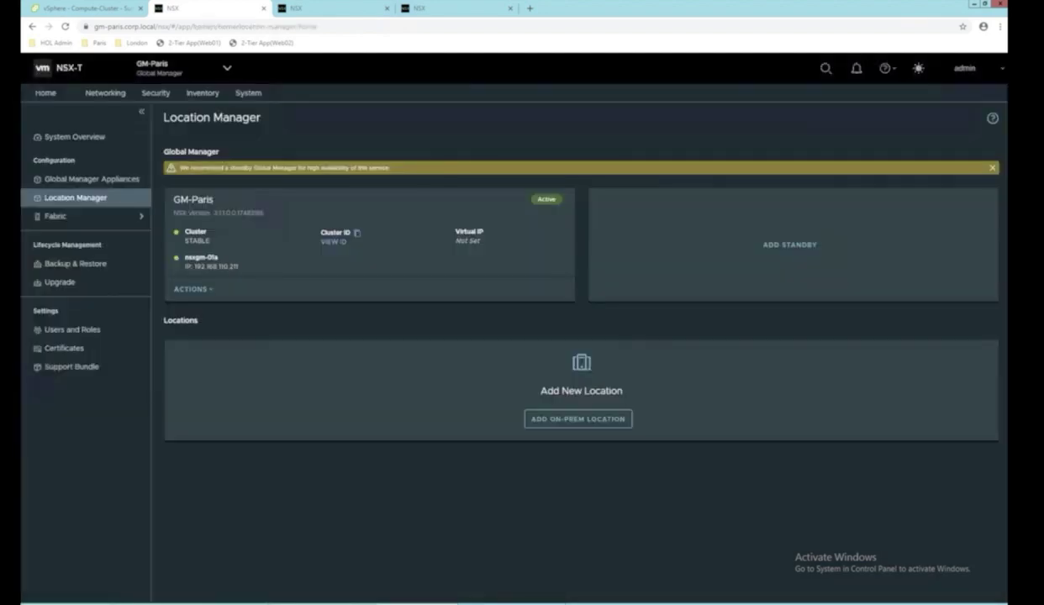
{"action": "left_click", "coordinate": [790, 244]}
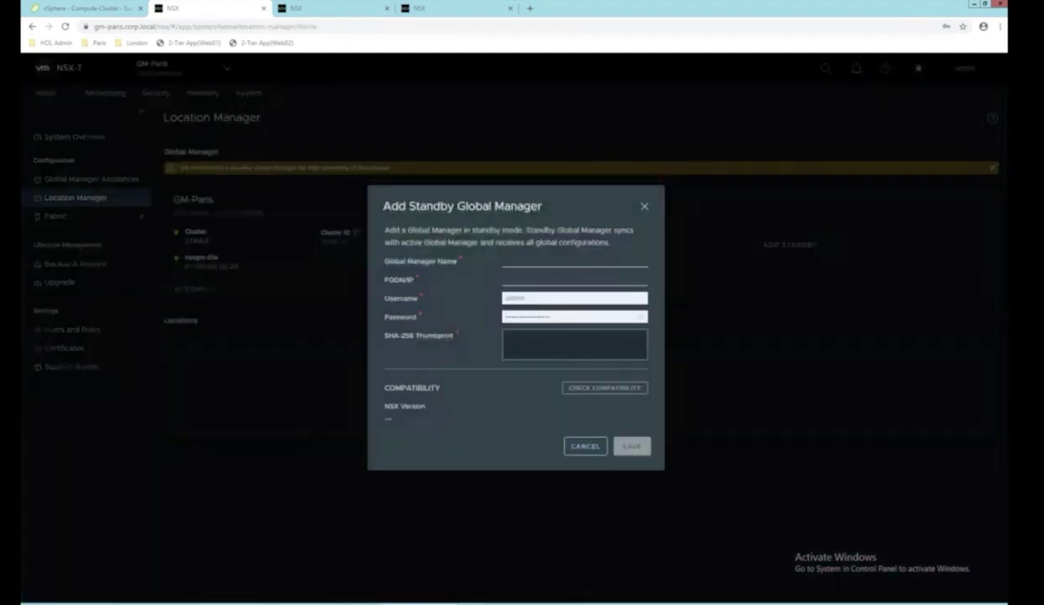
{"action": "left_click", "coordinate": [506, 336]}
{"action": "type", "text": "ecce2bc08a2986eb2c9473192a56b00a343eb2218ab82744a0c12775da3a68ba"}
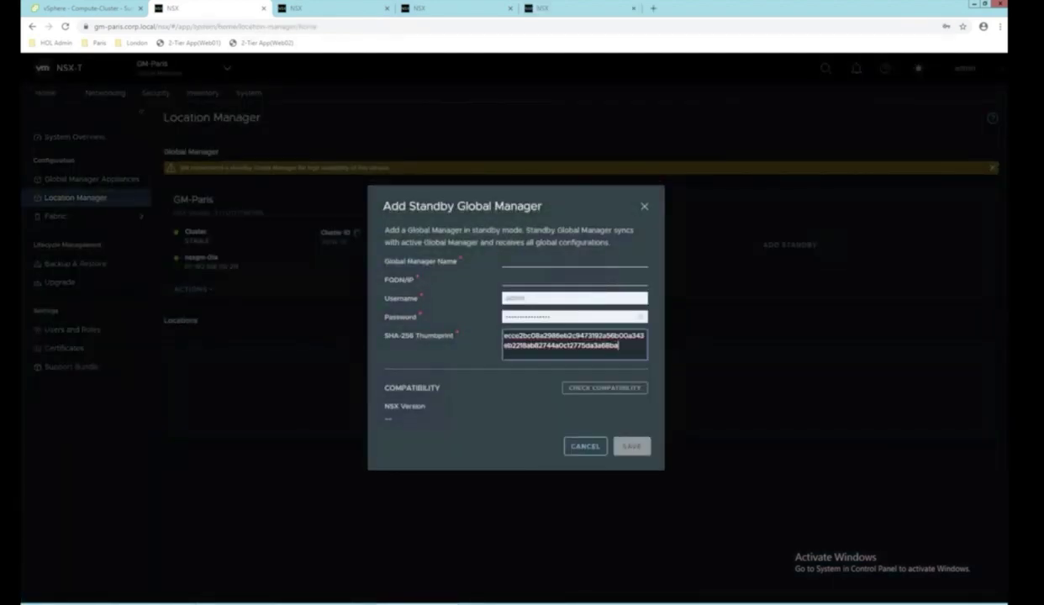
{"action": "left_click", "coordinate": [506, 261]}
{"action": "type", "text": "G"}
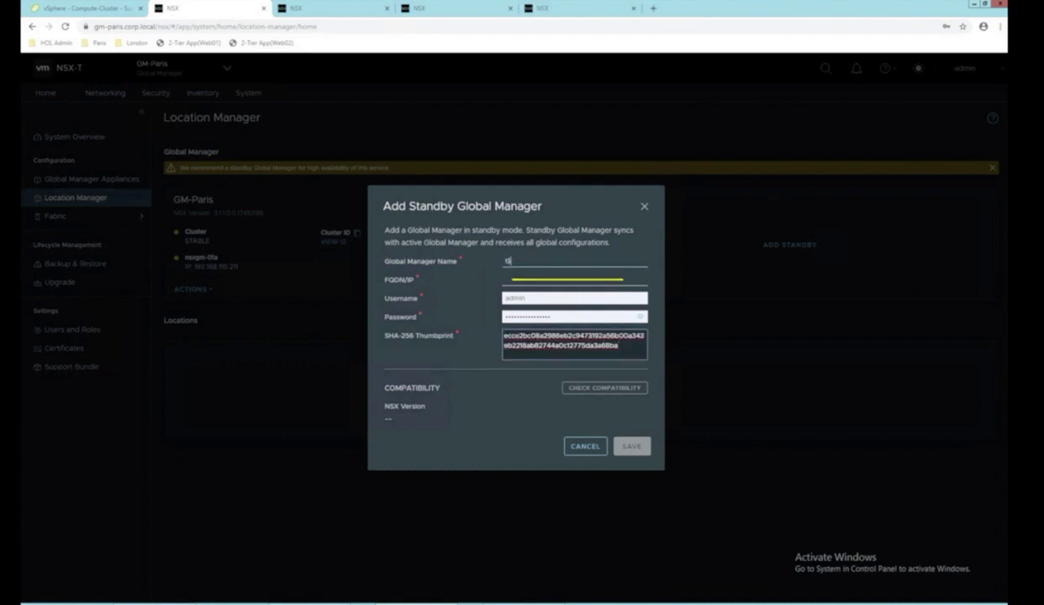
{"action": "type", "text": "M-Londongm-london.corp"}
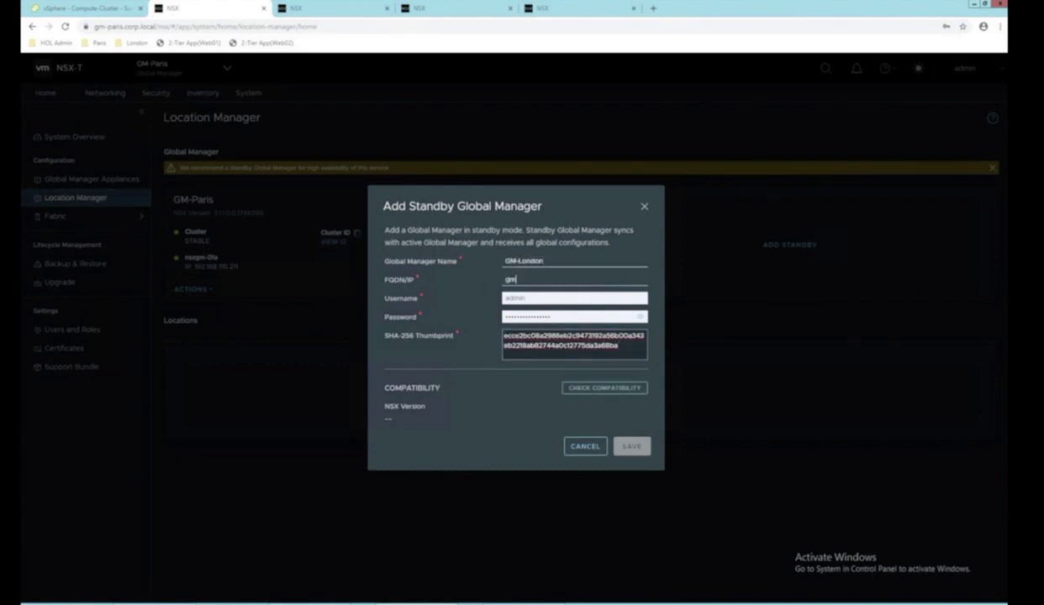
{"action": "type", "text": ".local"}
{"action": "left_click", "coordinate": [604, 387]}
{"action": "left_click", "coordinate": [631, 446]}
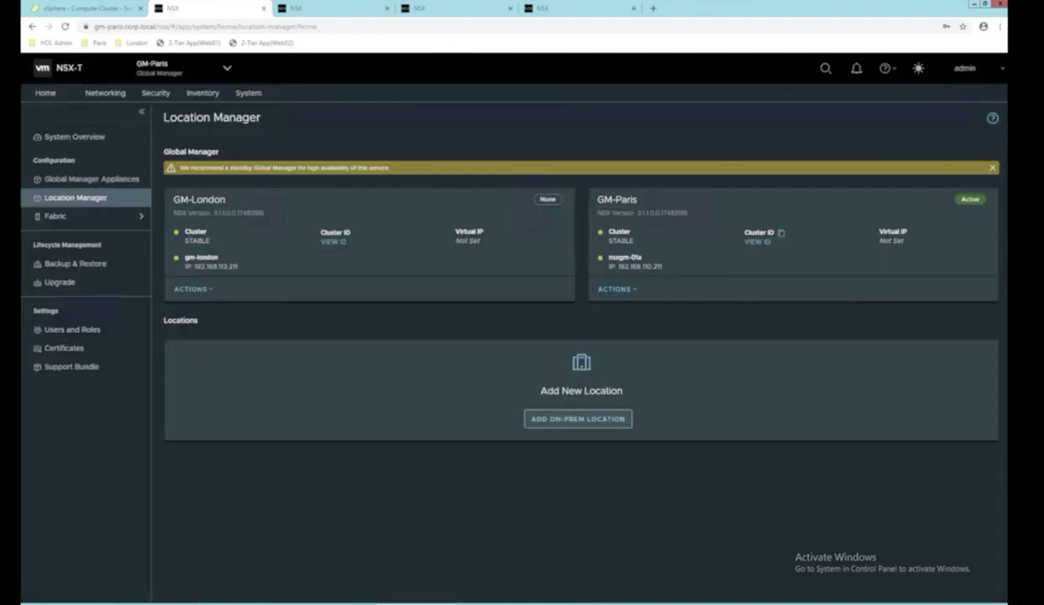
Step: Add an on-prem location named LM_Paris at lm-paris.corp.local with its SHA-256 thumbprint
{"action": "left_click", "coordinate": [577, 418]}
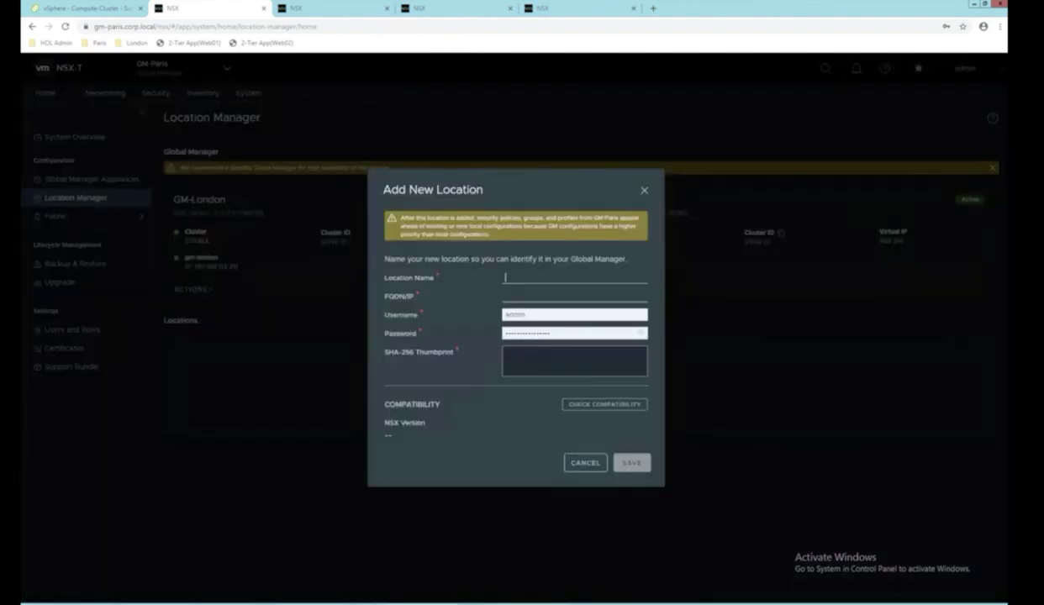
{"action": "type", "text": "LM_"}
{"action": "type", "text": "lm-paris"}
{"action": "type", "text": ".corp.local"}
{"action": "left_click", "coordinate": [504, 352]}
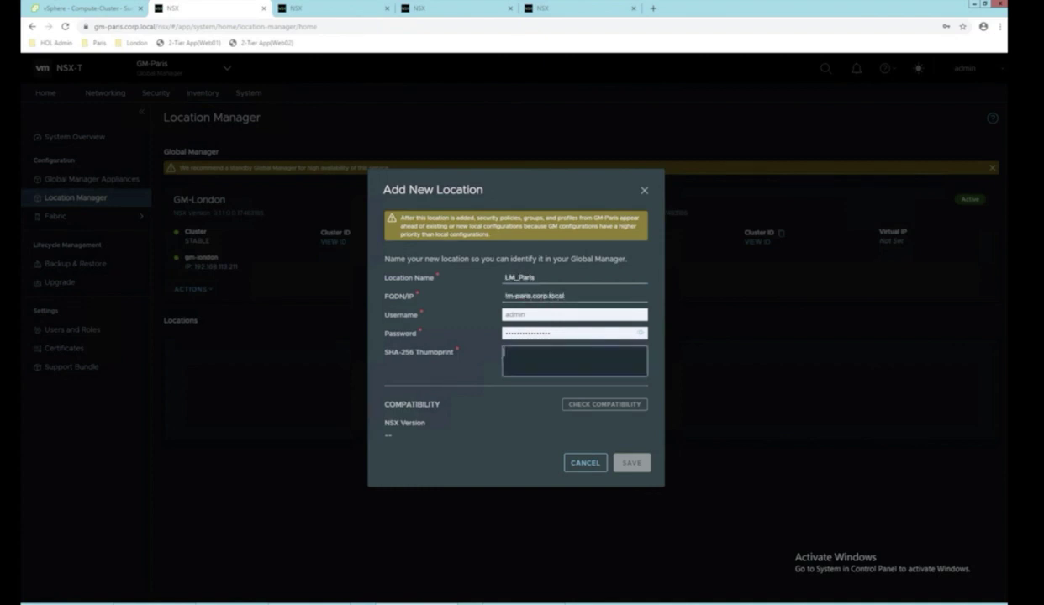
{"action": "key", "text": "ctrl+v"}
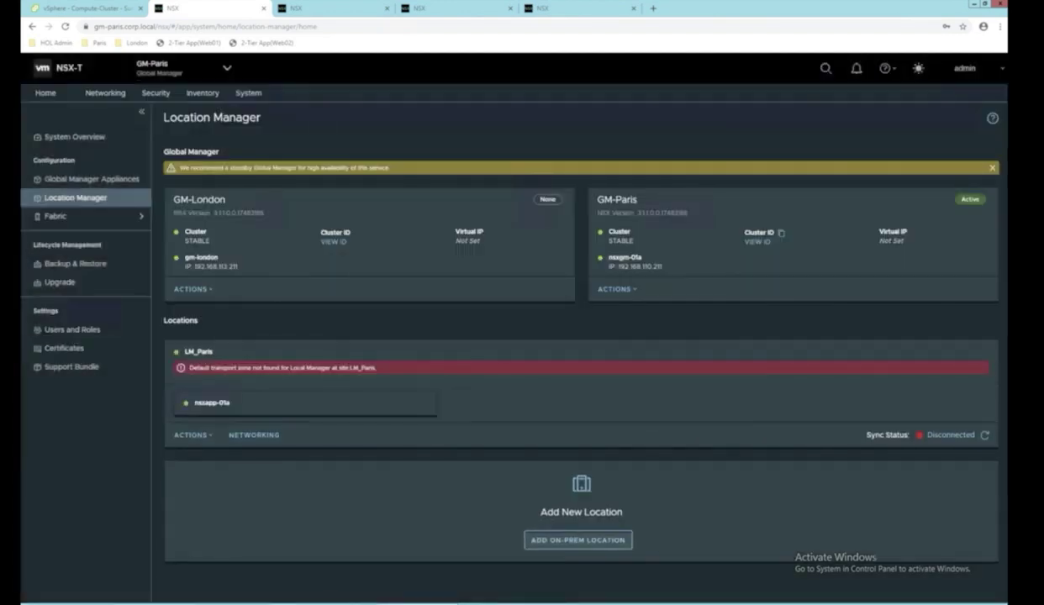
Step: Add on-prem location LM_London at lm-london.corp.local with its SHA-256 thumbprint, check compatibility and save it
{"action": "left_click", "coordinate": [578, 540]}
{"action": "type", "text": "LM_London"}
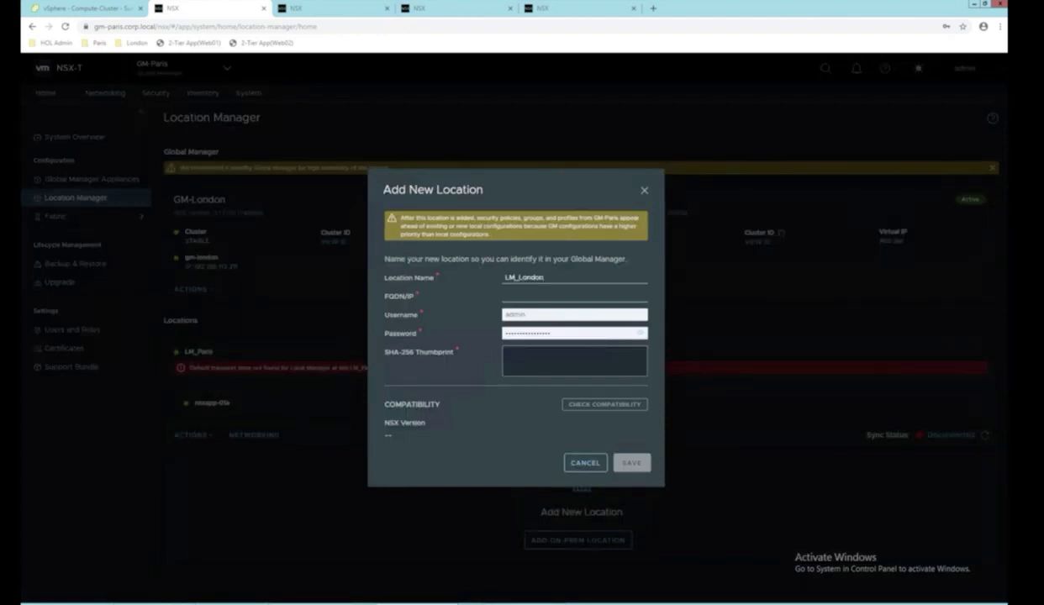
{"action": "type", "text": "lm-london.corp.local"}
{"action": "left_click", "coordinate": [575, 361]}
{"action": "type", "text": "65cffd93b4b28c9c89023ebfcc7ffe9ebd9849fd2d21875cc1e4f9eb8f2e70fa"}
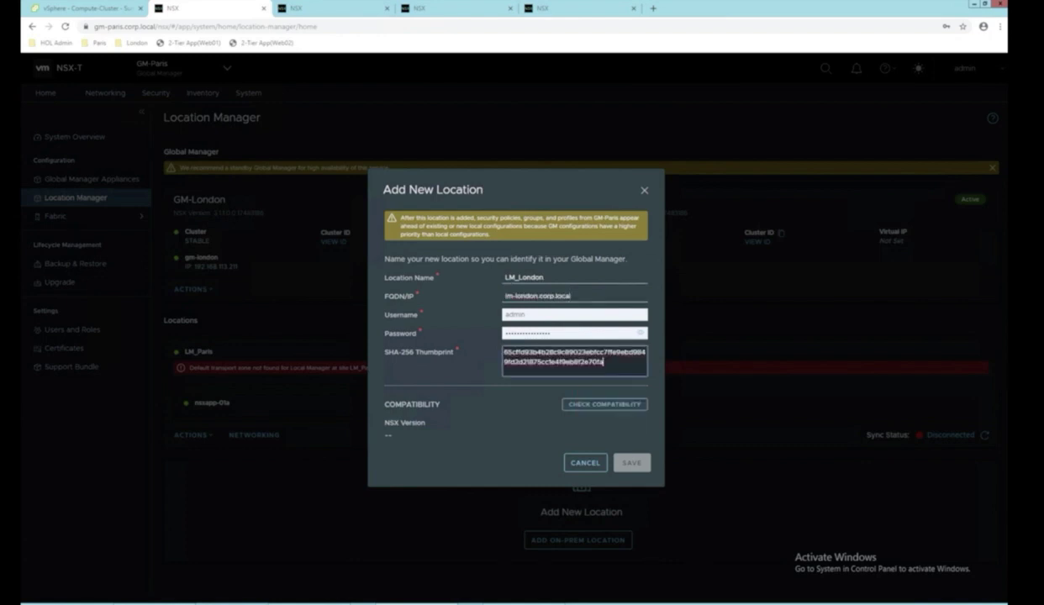
{"action": "left_click", "coordinate": [605, 404]}
{"action": "left_click", "coordinate": [631, 463]}
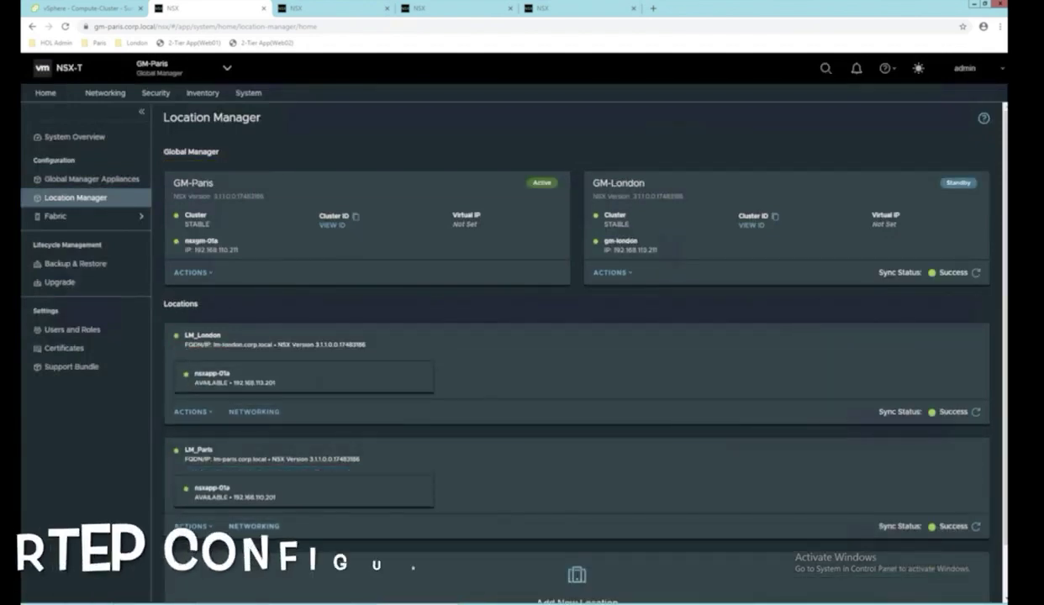
Step: In LM_Paris networking, select all EdgeCluster nodes for stretch networking, with edge switch nvds1 and teaming policy [Use Default]
{"action": "left_click", "coordinate": [254, 527]}
{"action": "left_click", "coordinate": [659, 321]}
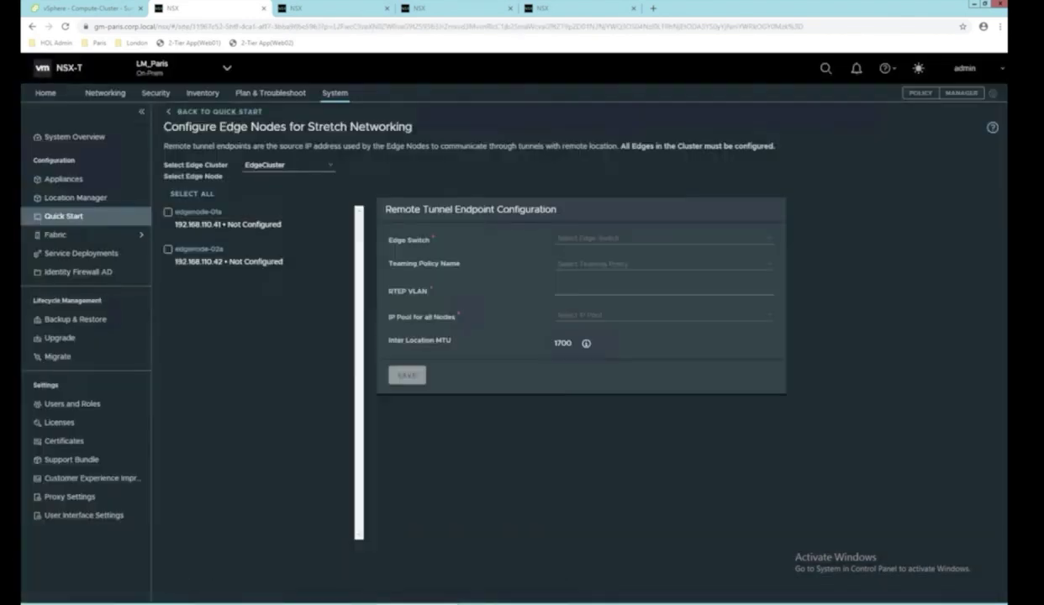
{"action": "left_click", "coordinate": [191, 193]}
{"action": "left_click", "coordinate": [663, 238]}
{"action": "left_click", "coordinate": [662, 254]}
{"action": "left_click", "coordinate": [765, 265]}
{"action": "left_click", "coordinate": [583, 278]}
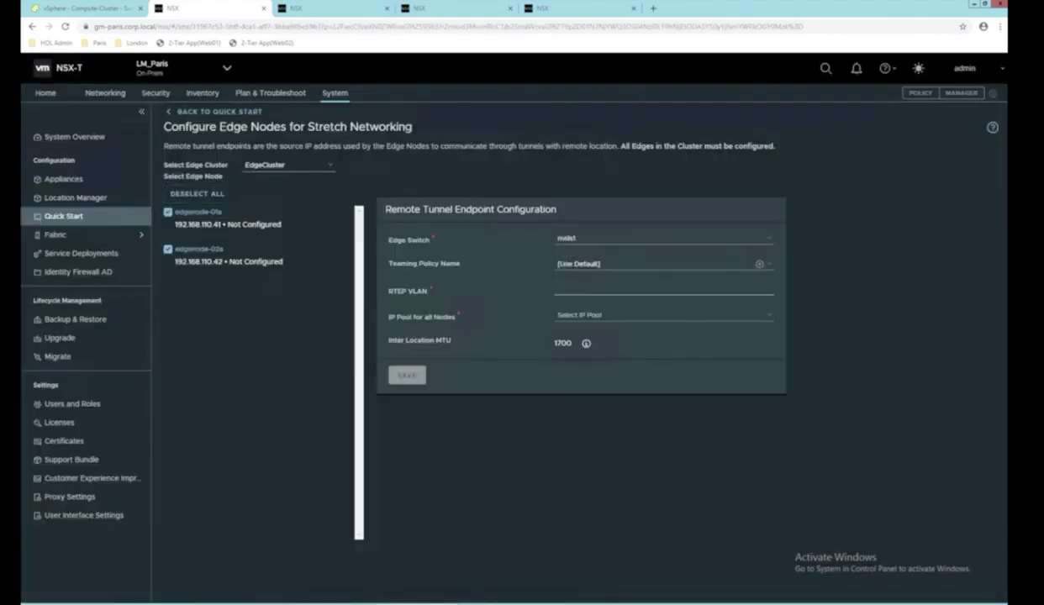
Step: Set the RTEP VLAN to 141, assign RTEP-pool to all nodes and save the remote tunnel endpoint configuration
{"action": "type", "text": "141"}
{"action": "left_click", "coordinate": [662, 316]}
{"action": "left_click", "coordinate": [579, 330]}
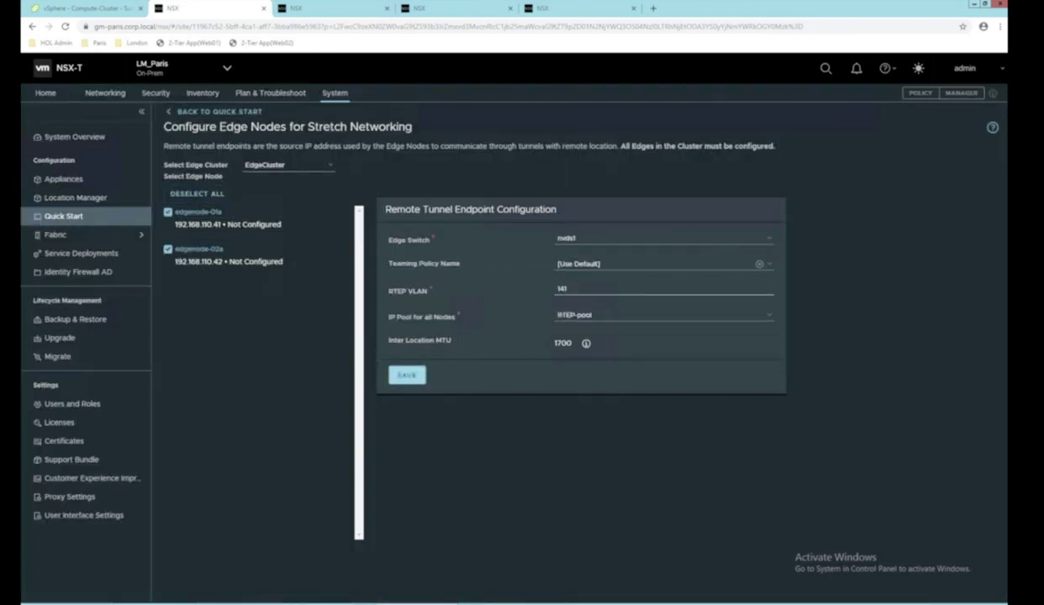
{"action": "left_click", "coordinate": [407, 375]}
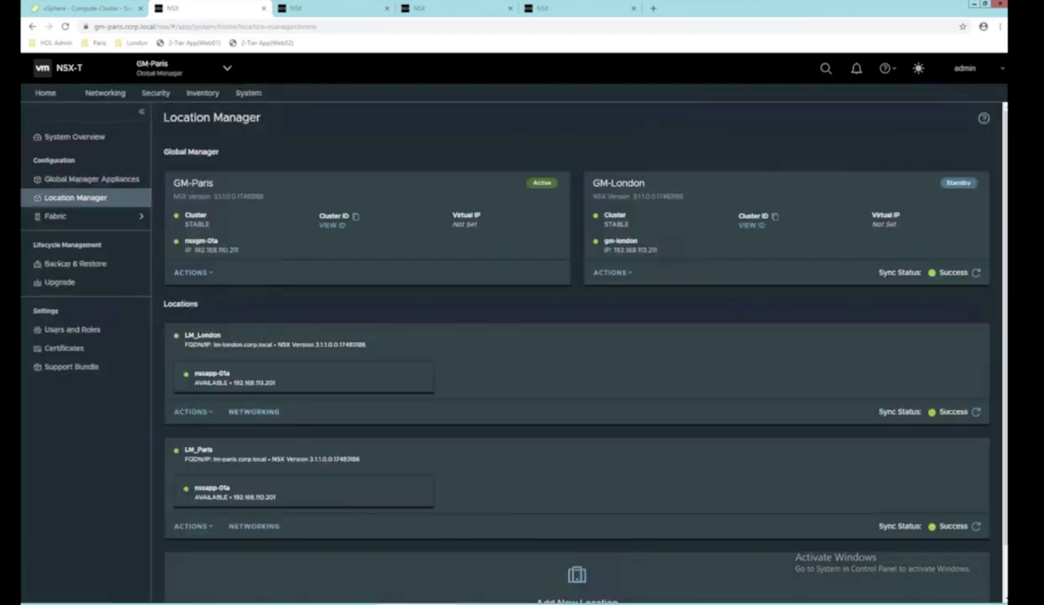
Step: In LM_London networking, select all EdgeCluster nodes for stretch networking, with edge switch nvds1, teaming policy [Use Default] and RTEP VLAN 144
{"action": "left_click", "coordinate": [254, 412]}
{"action": "left_click", "coordinate": [659, 322]}
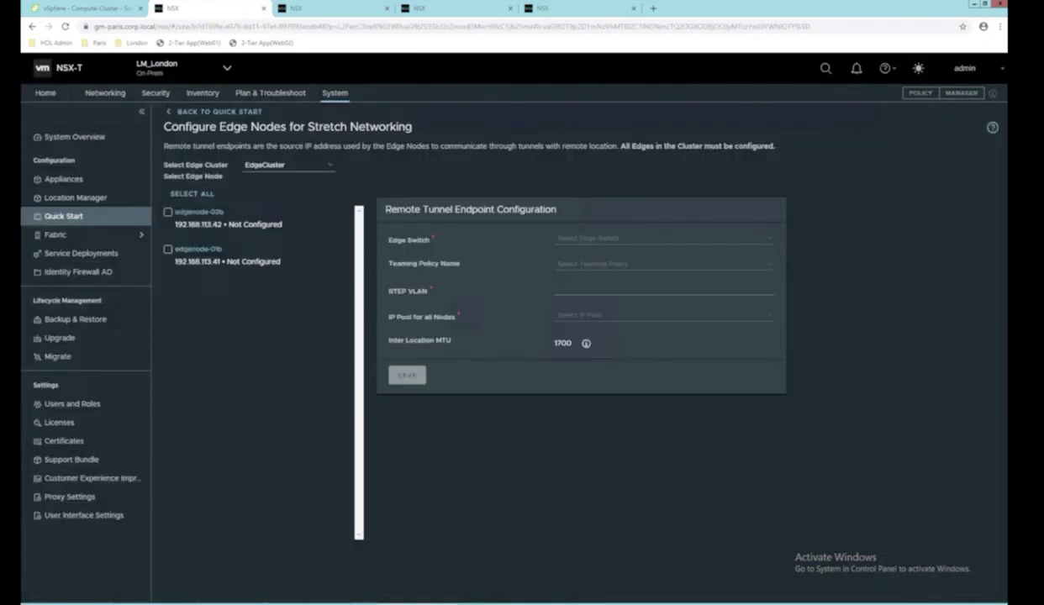
{"action": "left_click", "coordinate": [192, 193]}
{"action": "left_click", "coordinate": [663, 238]}
{"action": "left_click", "coordinate": [663, 254]}
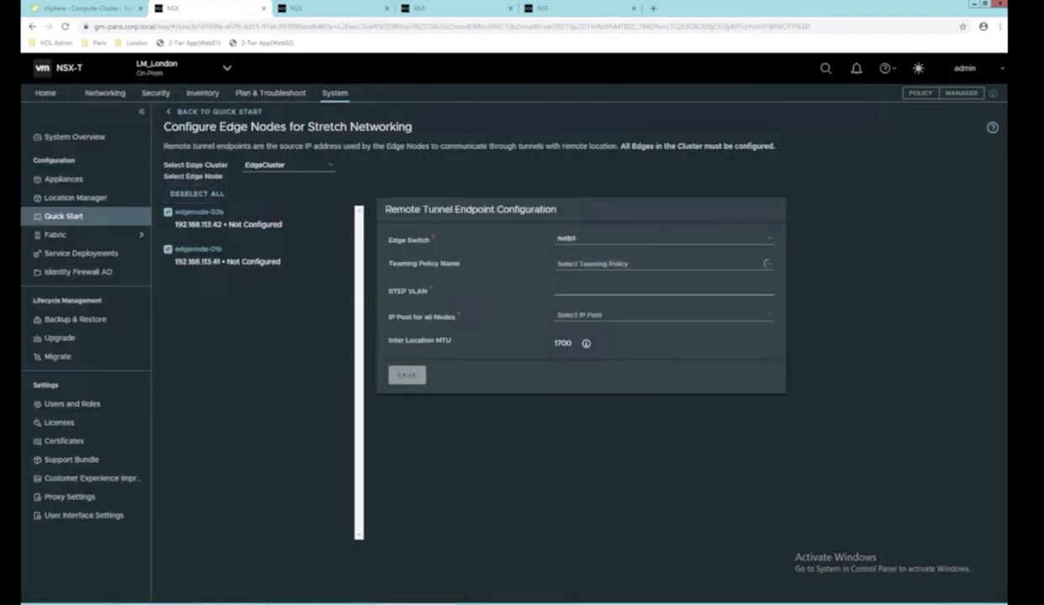
{"action": "left_click", "coordinate": [592, 264]}
{"action": "left_click", "coordinate": [592, 278]}
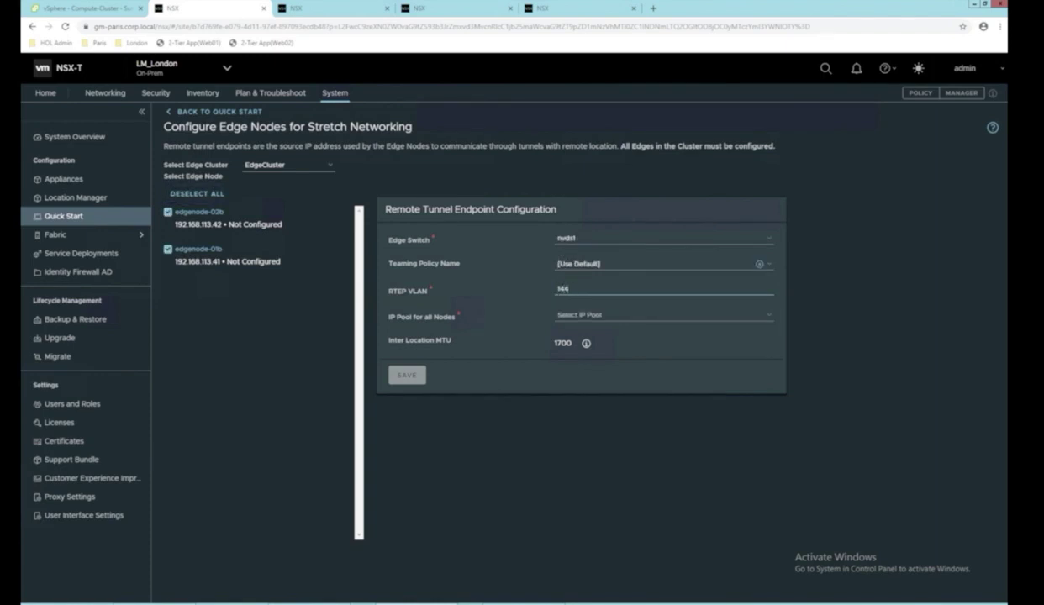
Step: Assign the RTEP IP pool to all LM_London edge nodes and save the remote tunnel endpoint configuration
{"action": "left_click", "coordinate": [592, 315]}
{"action": "left_click", "coordinate": [579, 330]}
{"action": "left_click", "coordinate": [407, 375]}
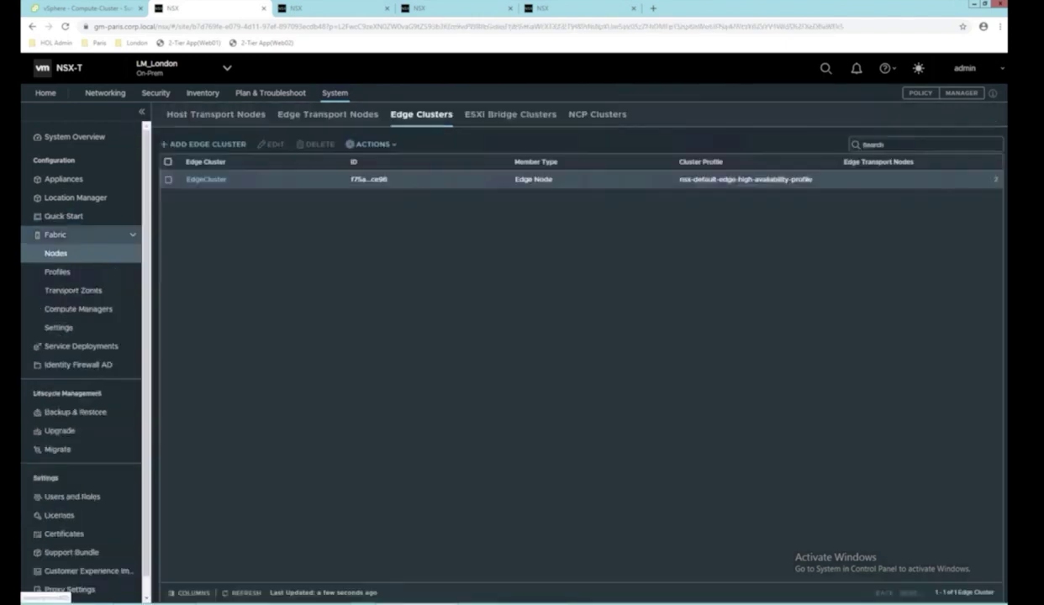
Step: Examine the LM_London EdgeCluster's overview, including its inter-location communication setting, and its related information
{"action": "left_click", "coordinate": [206, 173]}
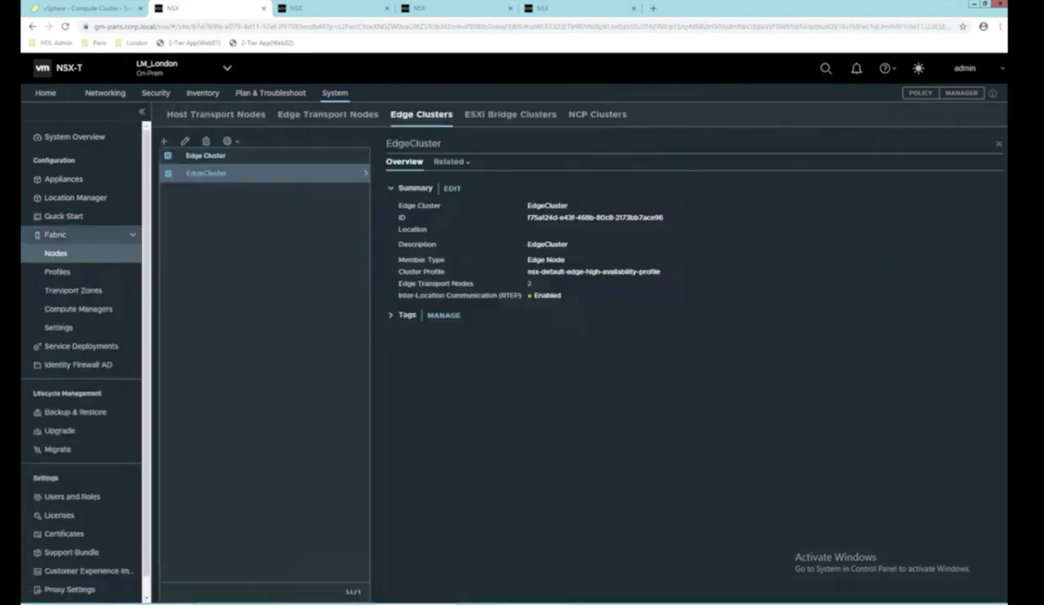
{"action": "left_click", "coordinate": [451, 161]}
{"action": "left_click", "coordinate": [505, 194]}
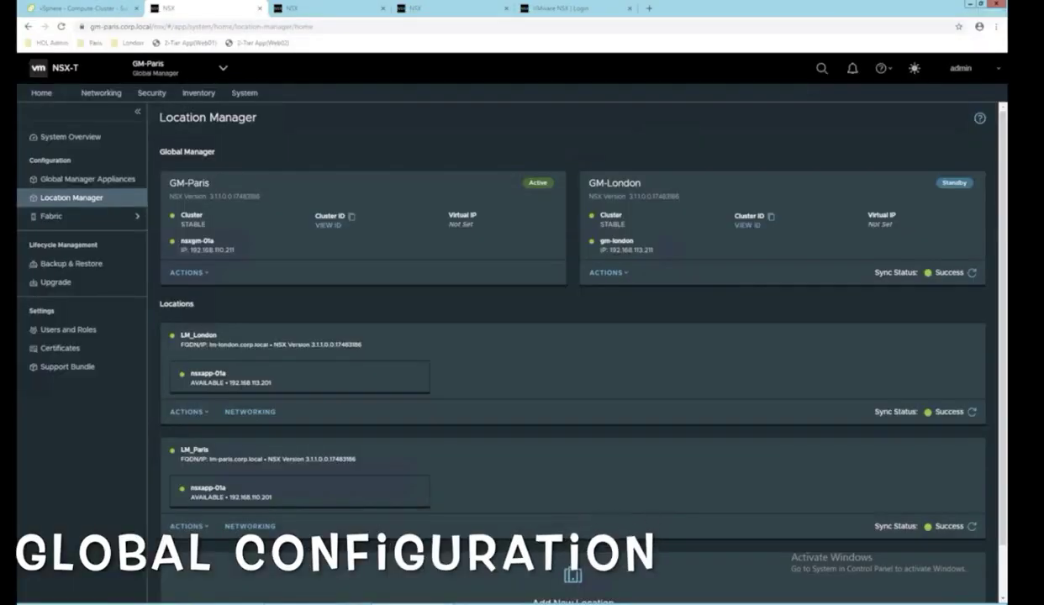
Step: Review the networking overview, security overview and application rules of the distributed firewall on the GM-Paris global manager
{"action": "left_click", "coordinate": [100, 93]}
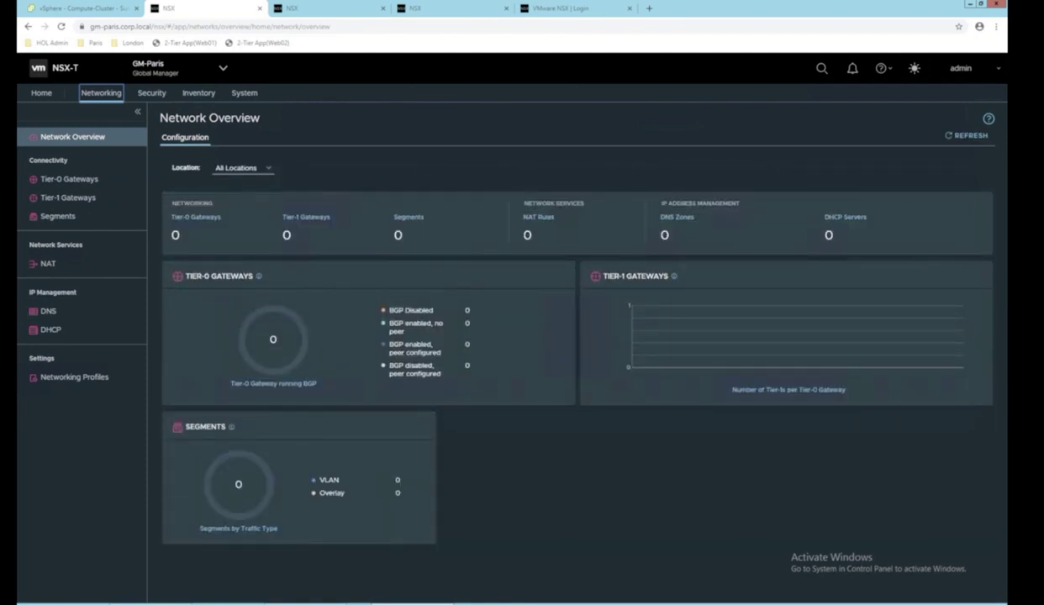
{"action": "left_click", "coordinate": [151, 92]}
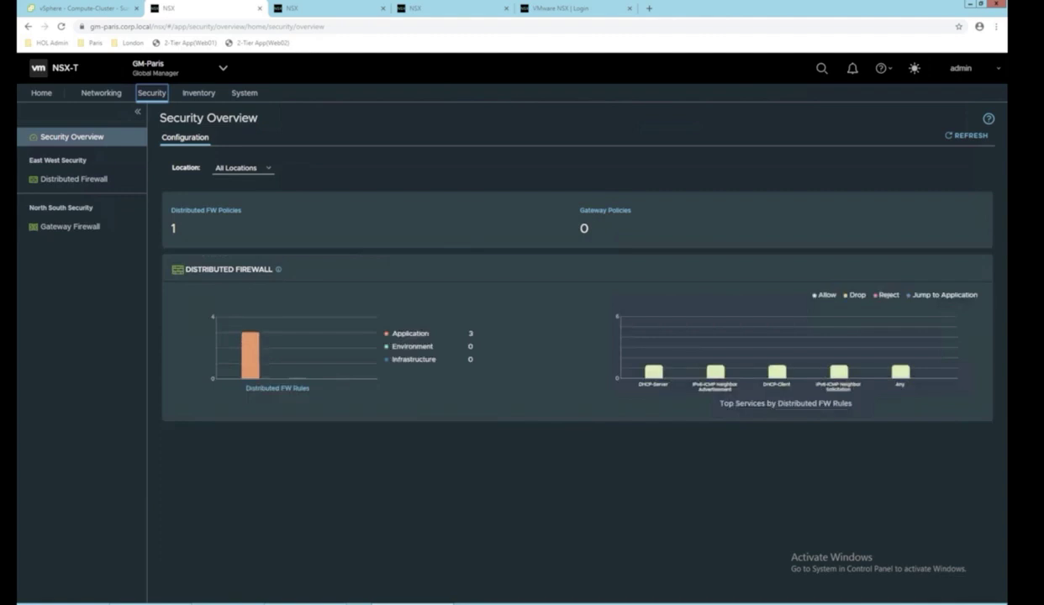
{"action": "left_click", "coordinate": [73, 179]}
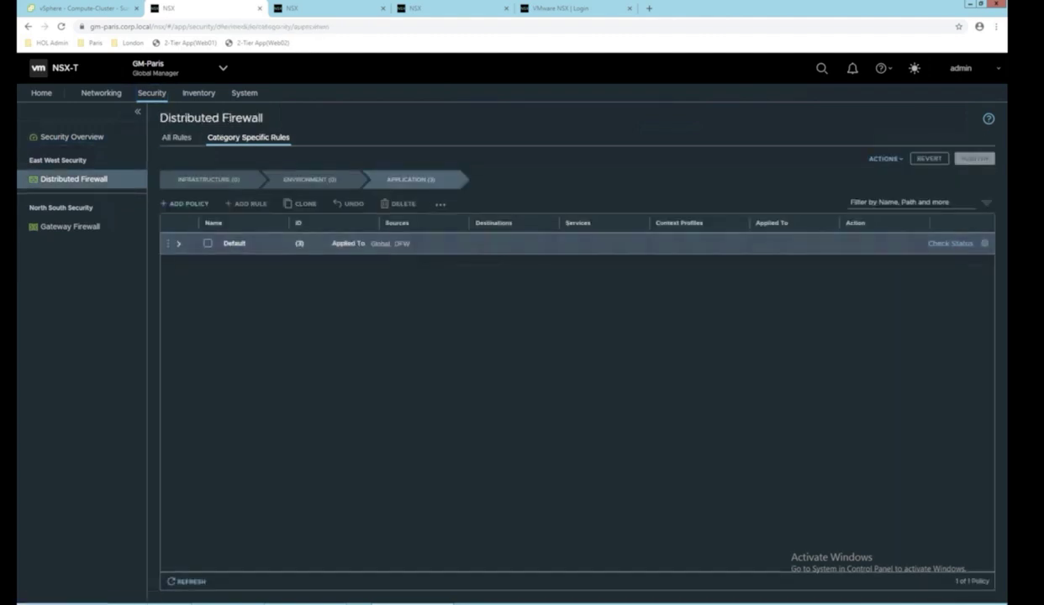
Step: Switch to the terminal and run ./tfapply.sh in the Terraform directory to apply the federation configuration
{"action": "key", "text": "alt+Tab"}
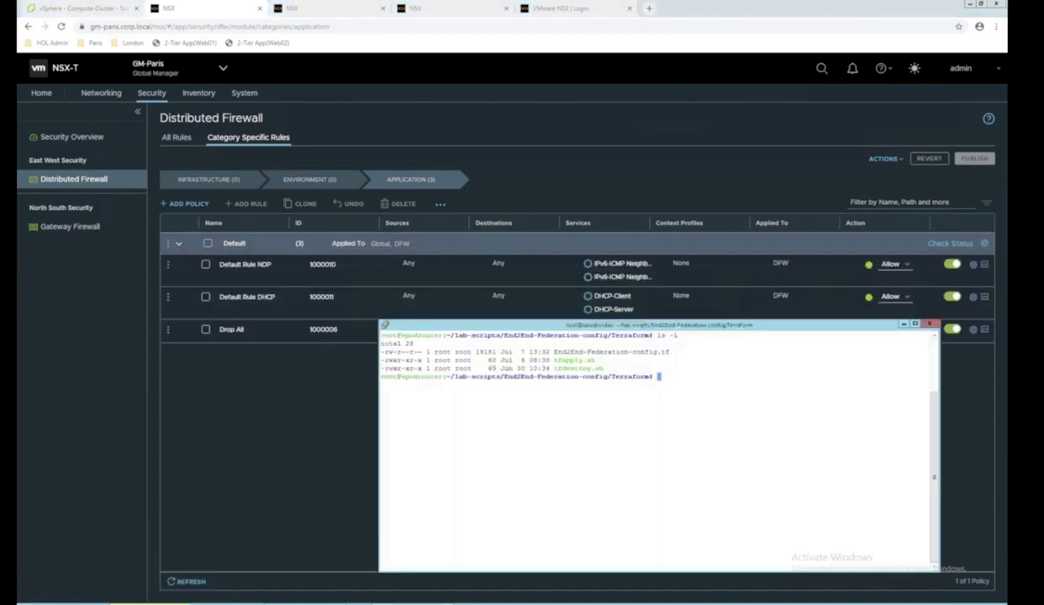
{"action": "type", "text": "./tfapply.sh"}
{"action": "key", "text": "Return"}
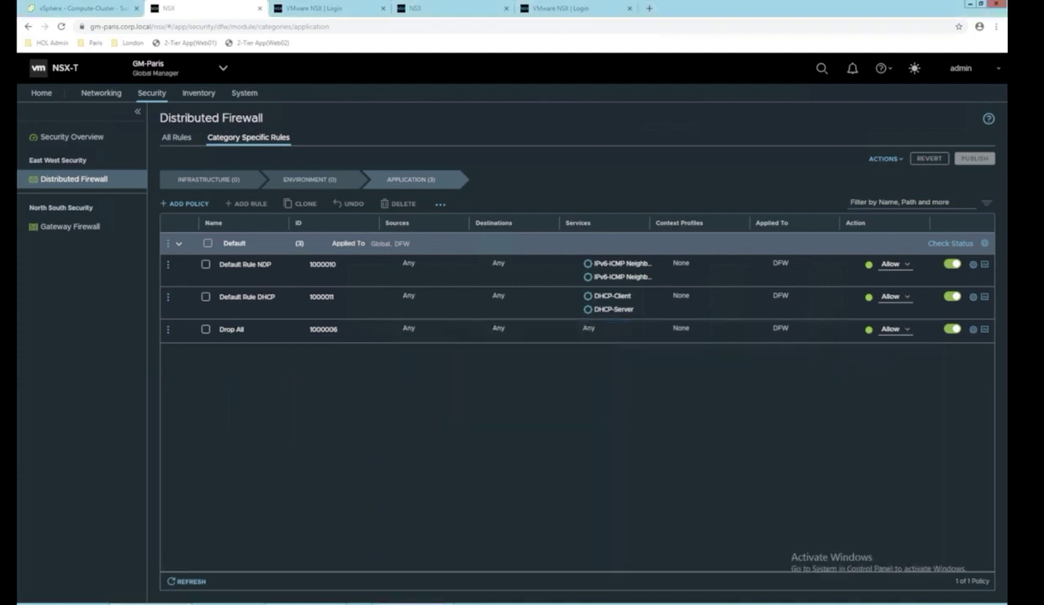
Step: Refresh the distributed firewall and examine the 2Tier-app rules and the Management Access policy in the application, environment and infrastructure categories
{"action": "left_click", "coordinate": [186, 582]}
{"action": "left_click", "coordinate": [179, 243]}
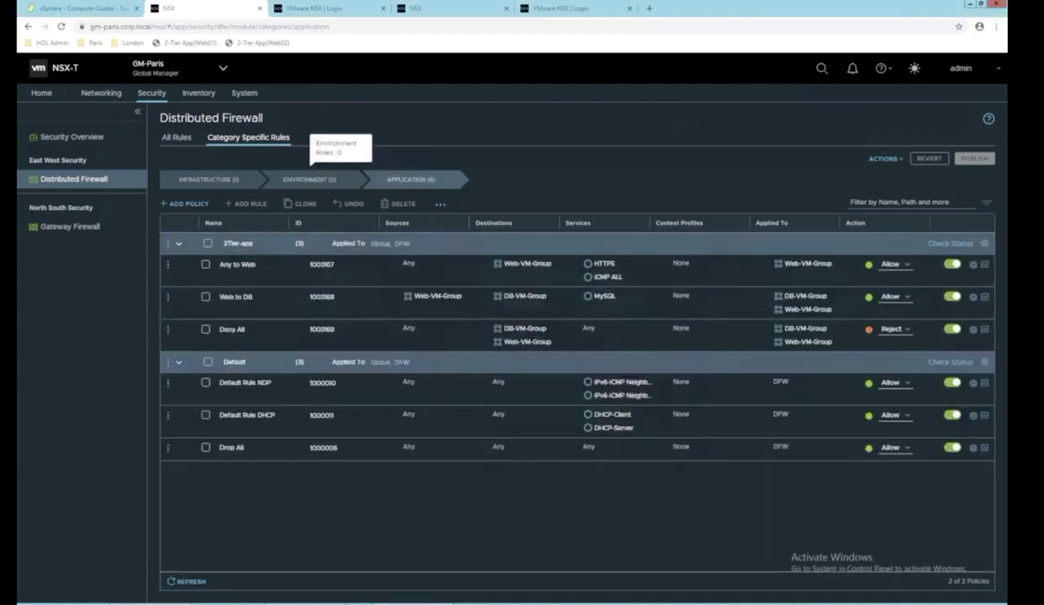
{"action": "left_click", "coordinate": [310, 179]}
{"action": "left_click", "coordinate": [208, 179]}
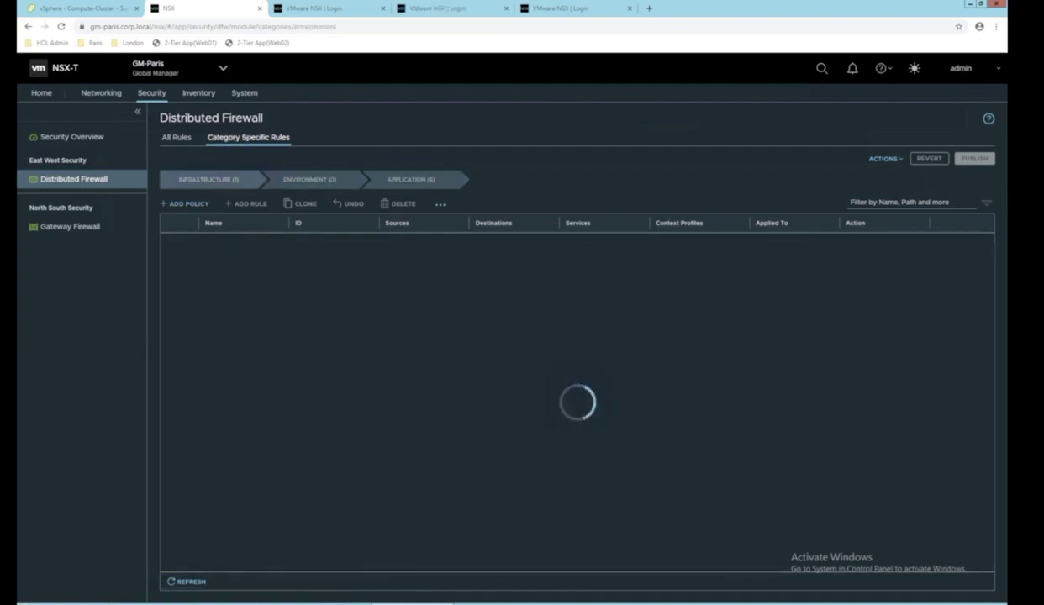
{"action": "left_click", "coordinate": [178, 244]}
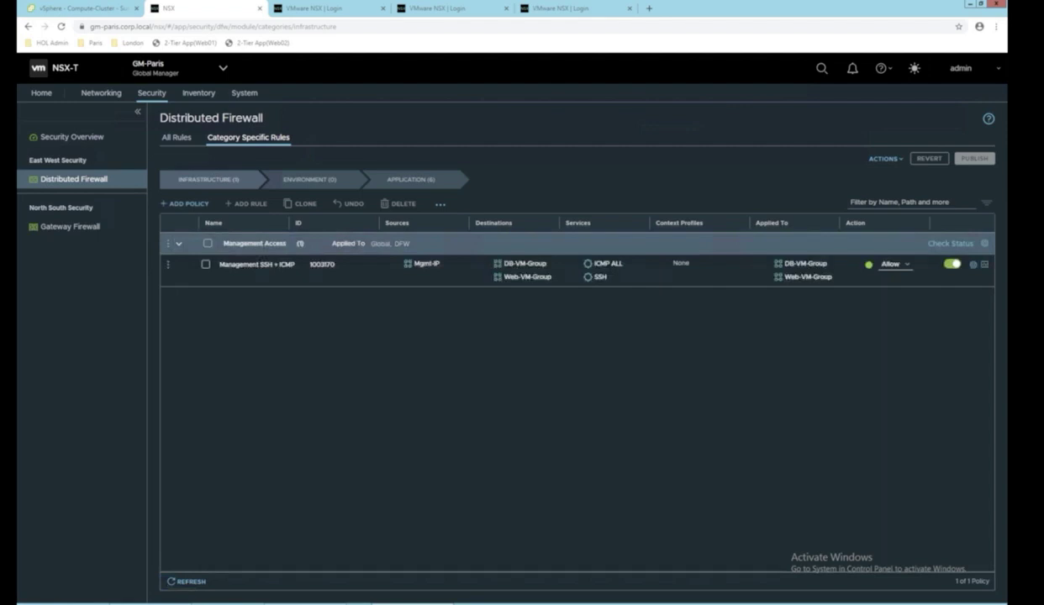
{"action": "left_click", "coordinate": [564, 264]}
{"action": "key", "text": "Escape"}
Step: Inspect the T0-ParisLondon gateway's locations and the details of its LM_Paris external interfaces
{"action": "left_click", "coordinate": [101, 92]}
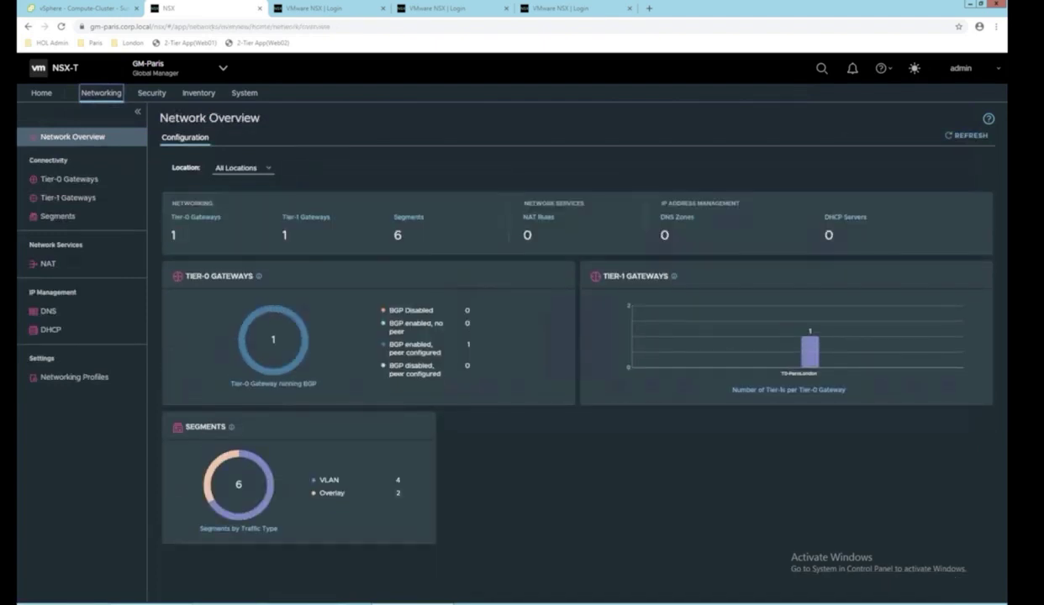
{"action": "left_click", "coordinate": [195, 217]}
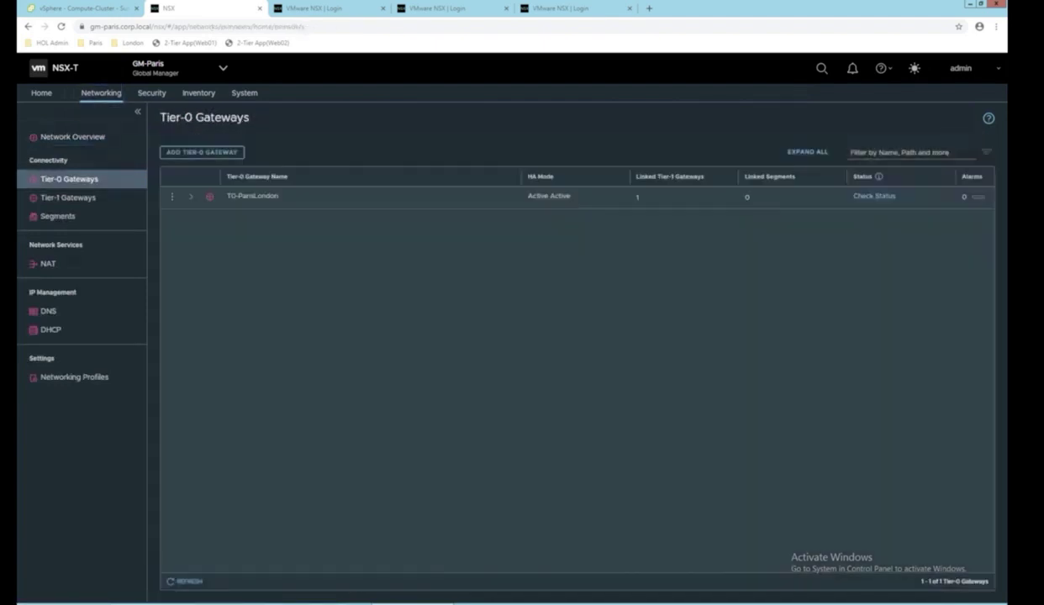
{"action": "left_click", "coordinate": [191, 196]}
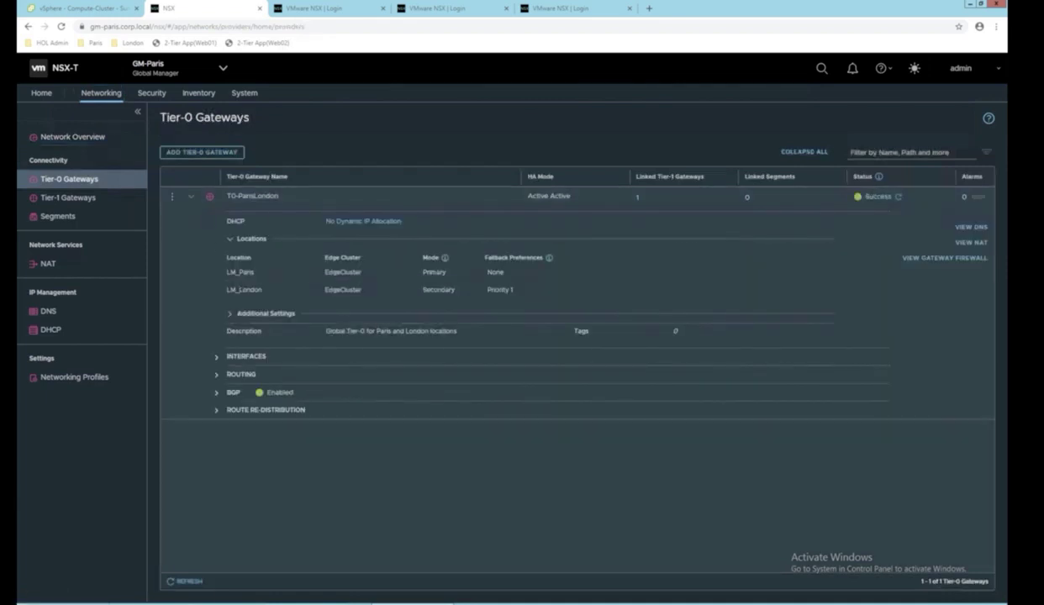
{"action": "left_click", "coordinate": [216, 357]}
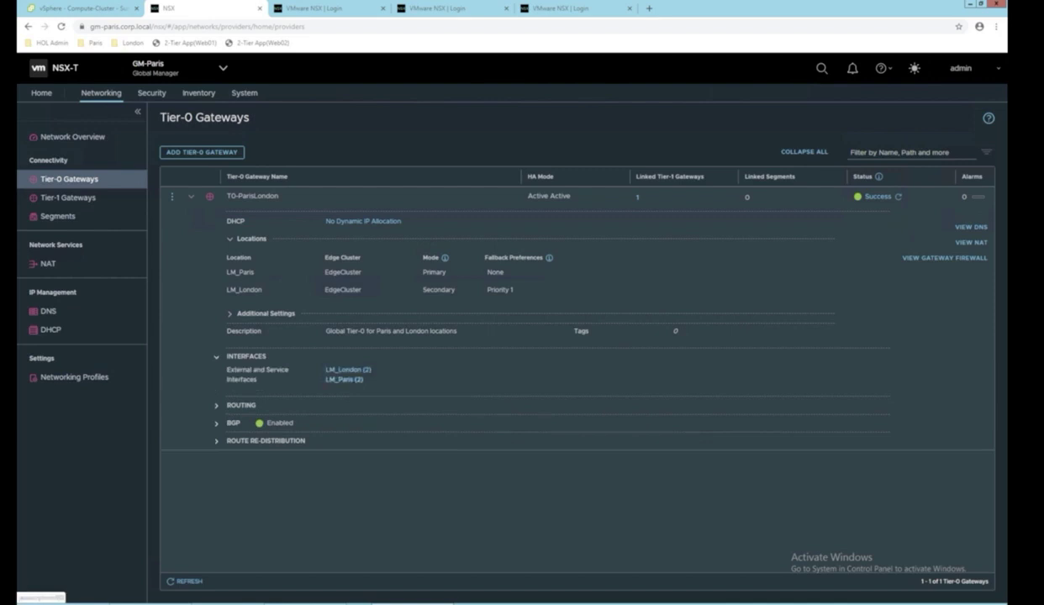
{"action": "left_click", "coordinate": [344, 380]}
{"action": "left_click", "coordinate": [658, 176]}
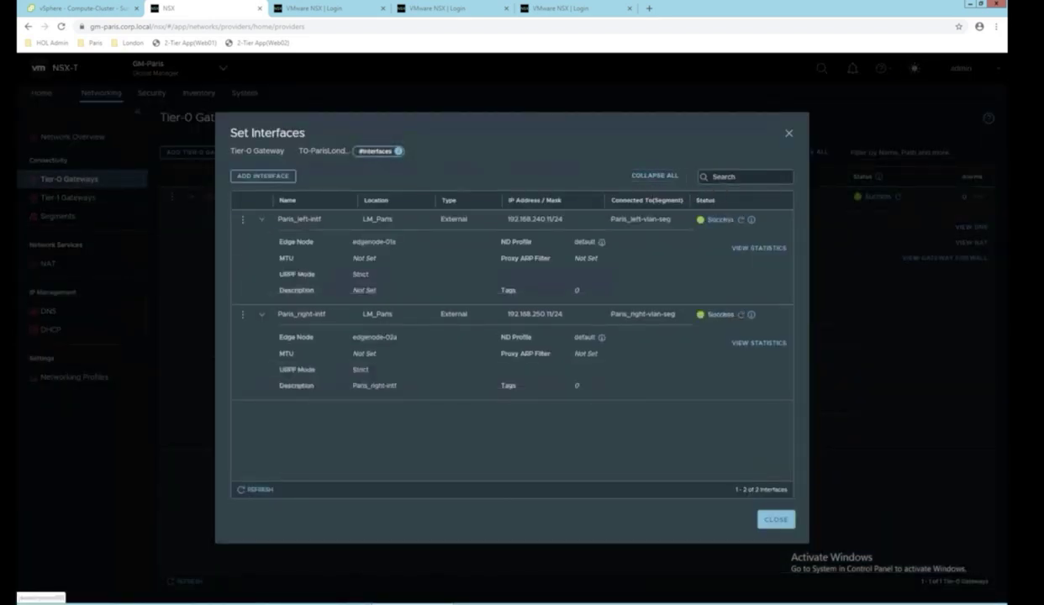
{"action": "left_click", "coordinate": [776, 519]}
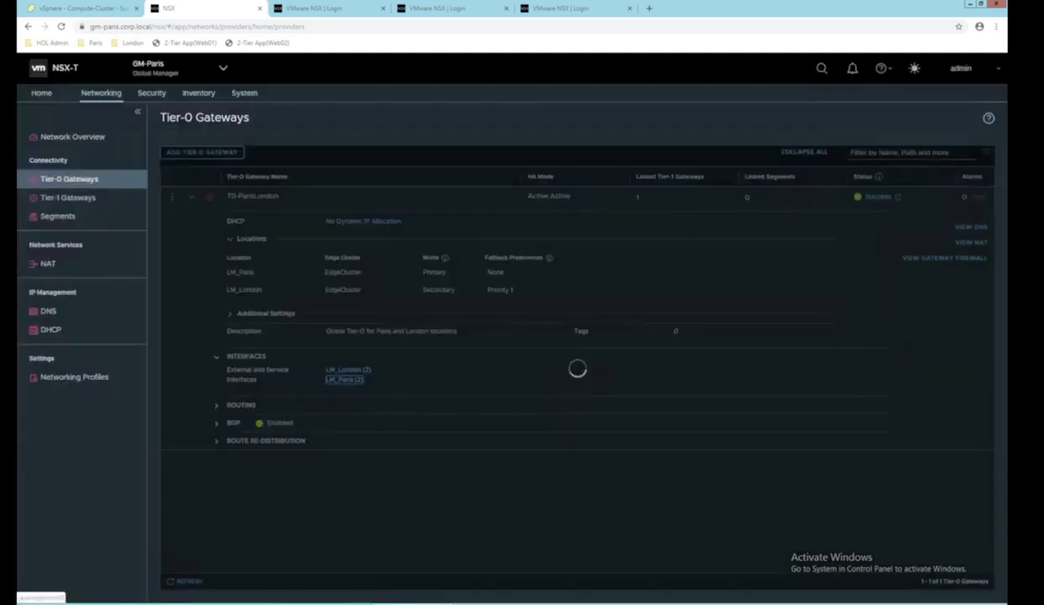
Step: Check the status of T0-ParisLondon's LM_London BGP neighbors and inspect the out filter applied to neighbor 192.168.243.1
{"action": "left_click", "coordinate": [233, 423]}
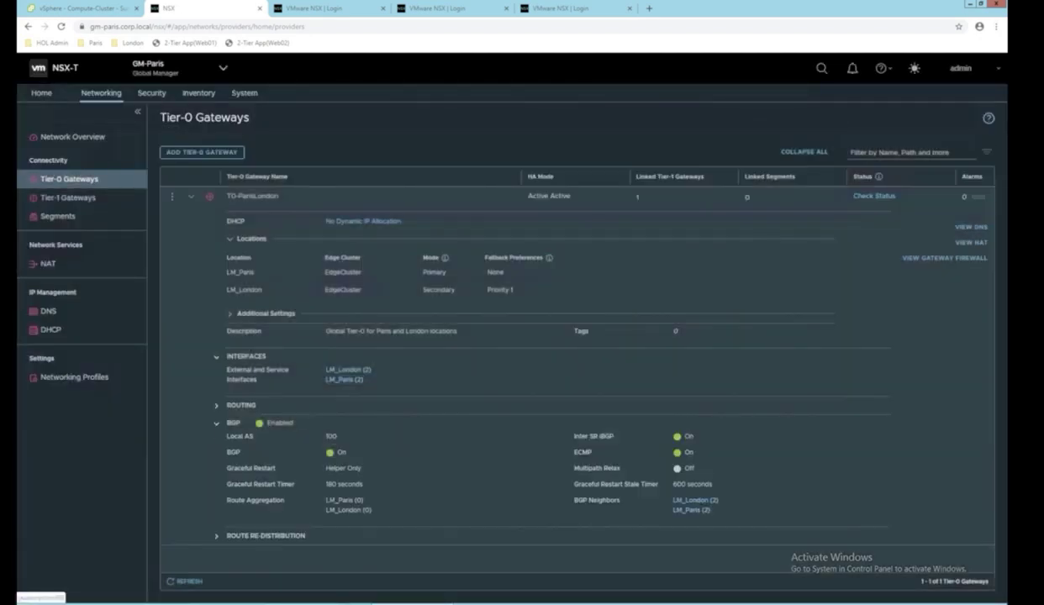
{"action": "left_click", "coordinate": [696, 500]}
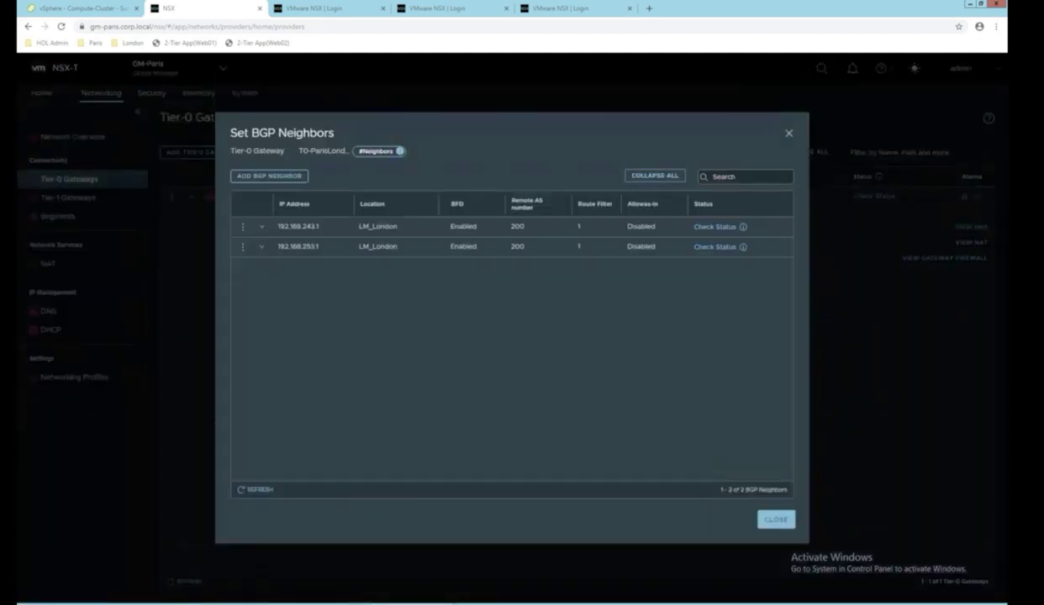
{"action": "left_click", "coordinate": [715, 227]}
{"action": "left_click", "coordinate": [714, 303]}
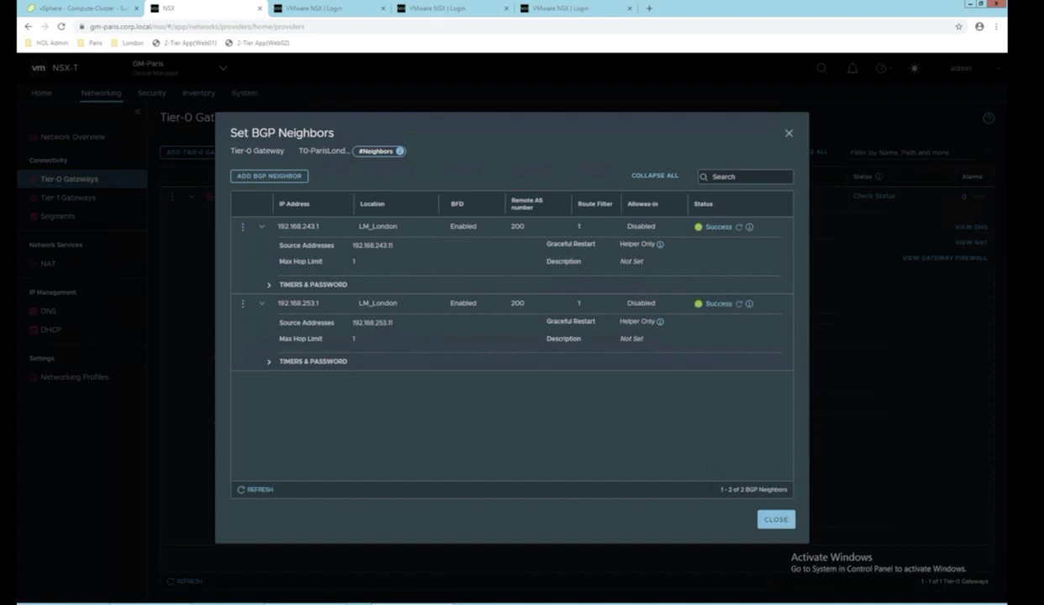
{"action": "left_click", "coordinate": [579, 226]}
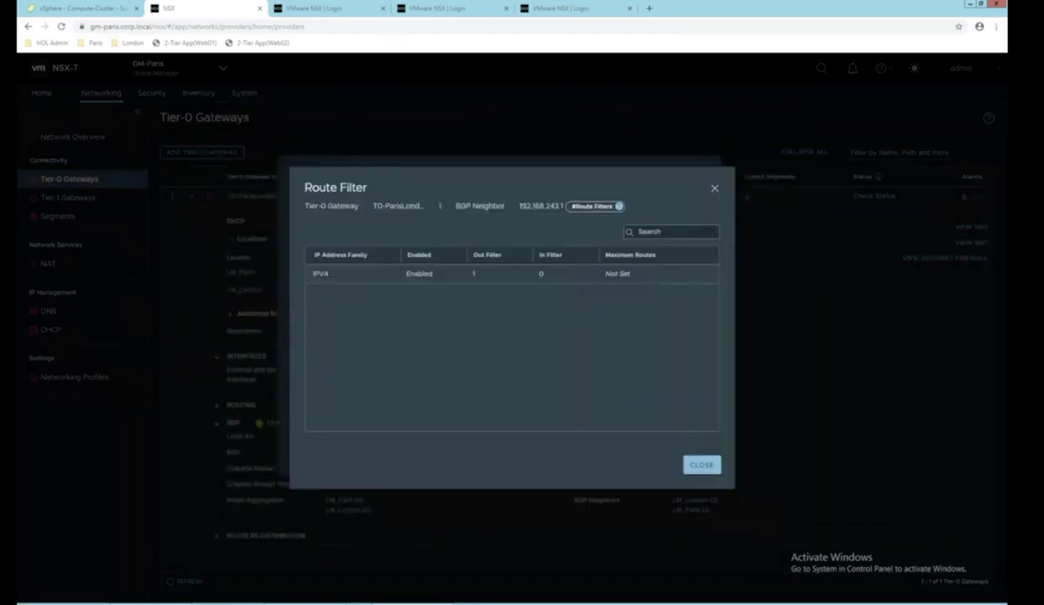
{"action": "left_click", "coordinate": [474, 274]}
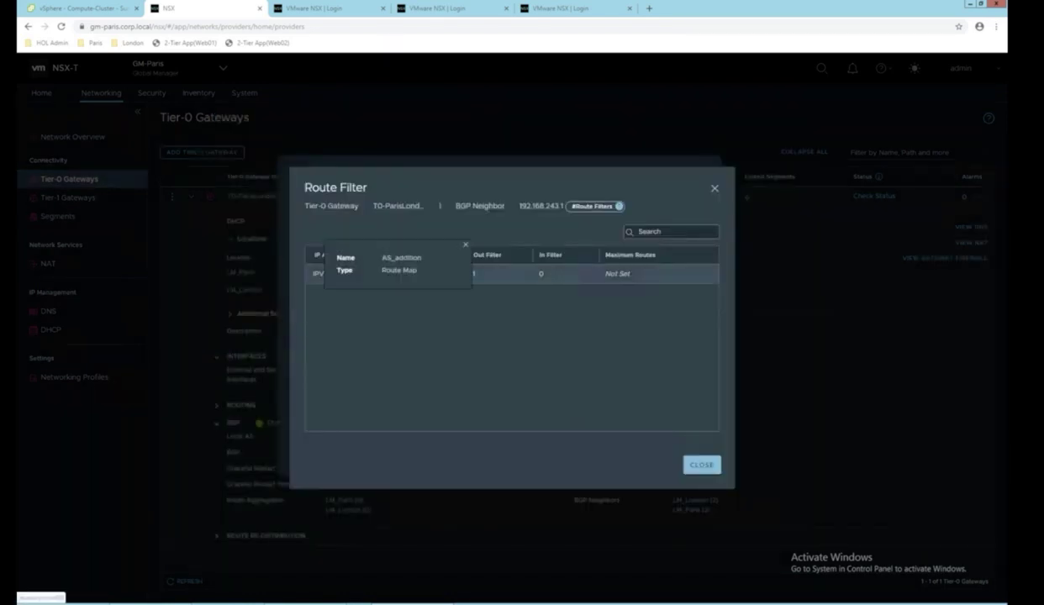
{"action": "left_click", "coordinate": [465, 245]}
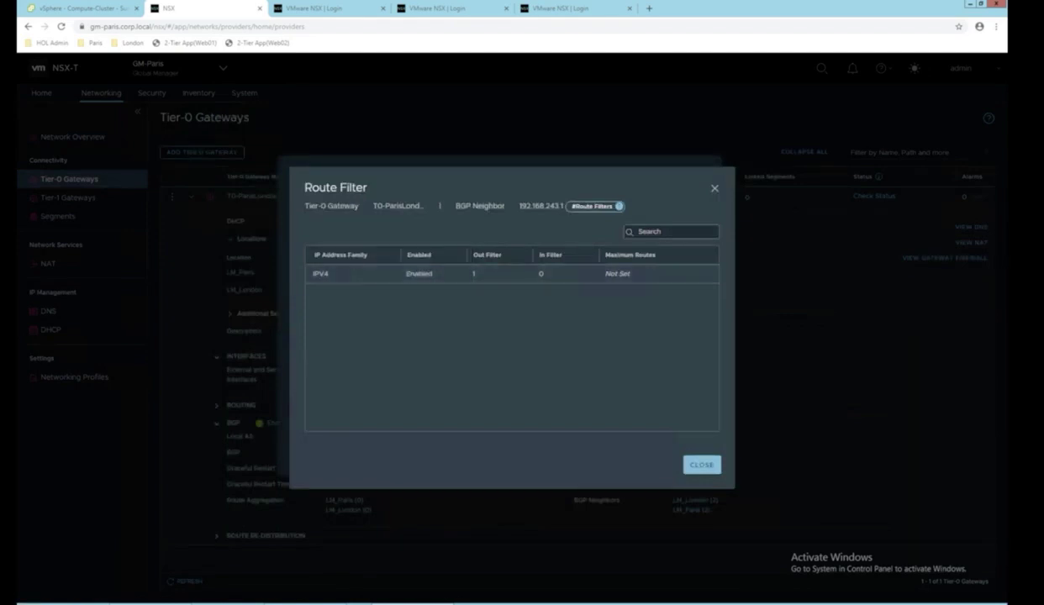
{"action": "left_click", "coordinate": [702, 465]}
{"action": "left_click", "coordinate": [751, 505]}
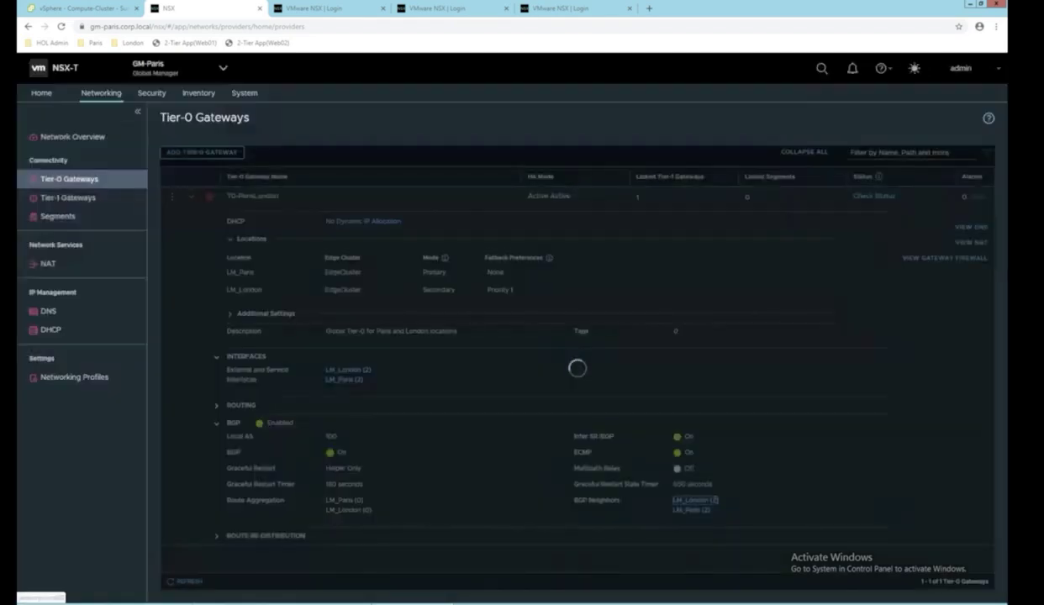
Step: View T0-ParisLondon's routing settings and its linked Tier-1 gateways at LM_Paris
{"action": "left_click", "coordinate": [240, 405]}
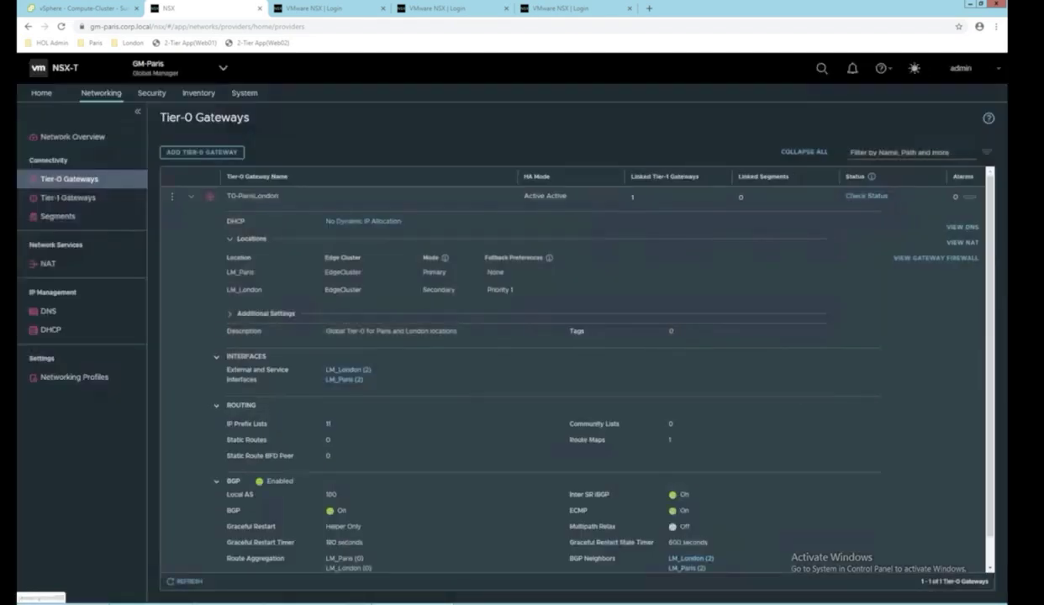
{"action": "left_click", "coordinate": [633, 197]}
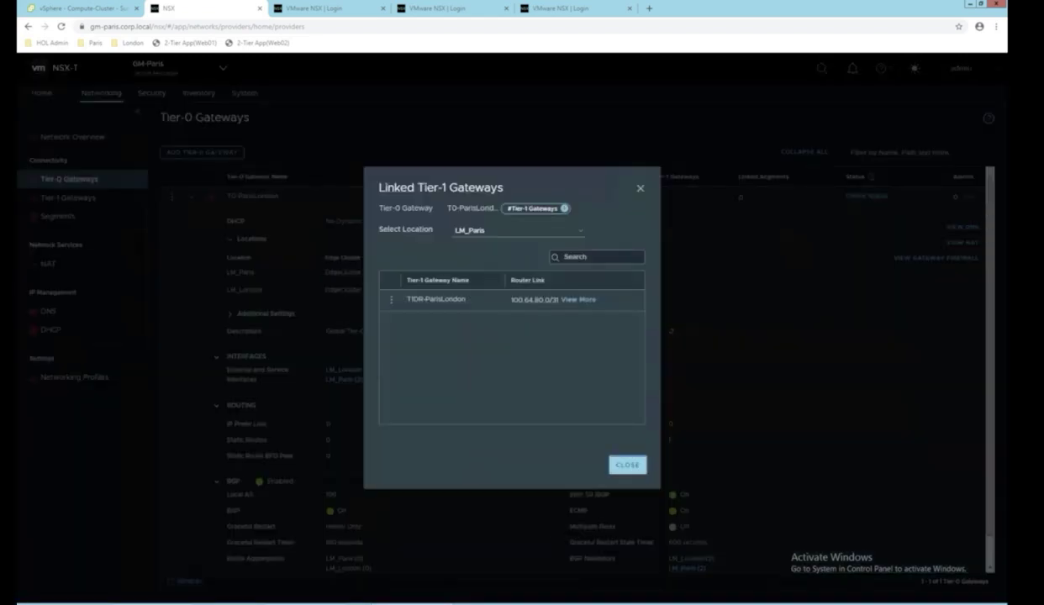
{"action": "left_click", "coordinate": [628, 465]}
Step: Inspect the T1DR-ParisLondon gateway's locations, route advertisement, status and linked segments
{"action": "left_click", "coordinate": [68, 198]}
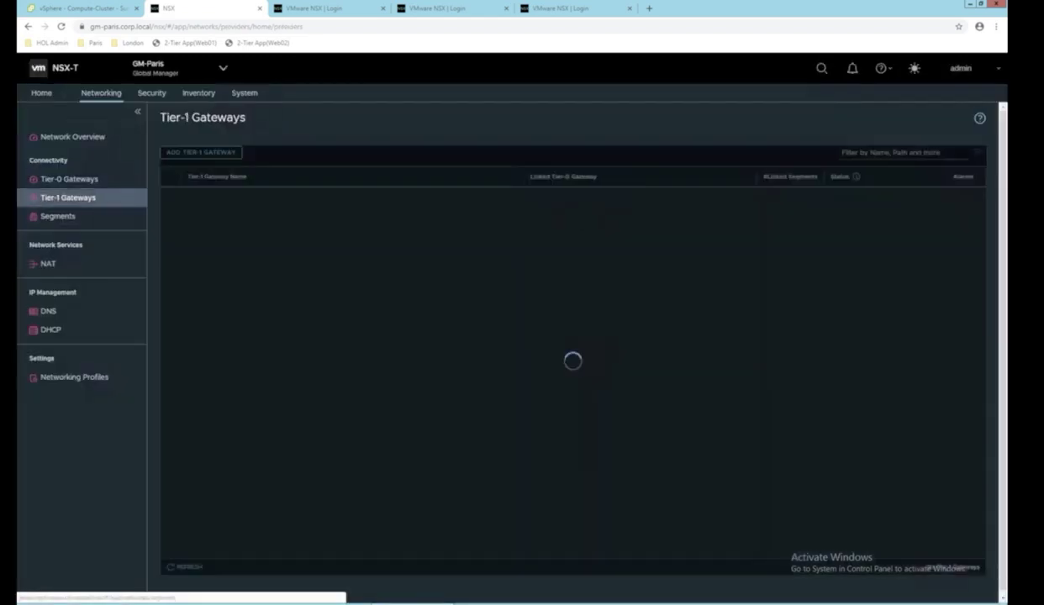
{"action": "left_click", "coordinate": [191, 202]}
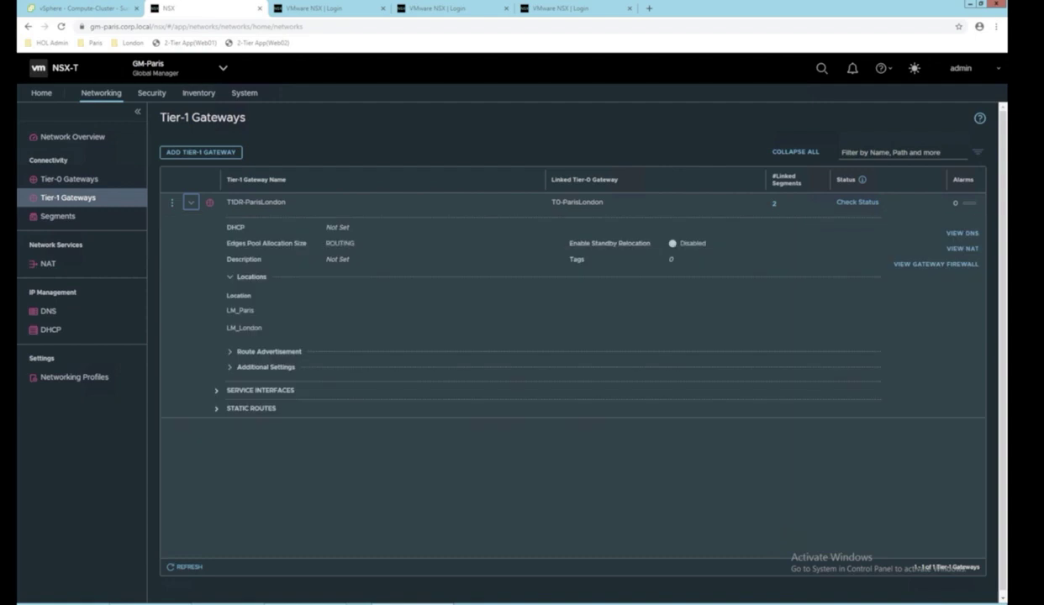
{"action": "left_click", "coordinate": [240, 351]}
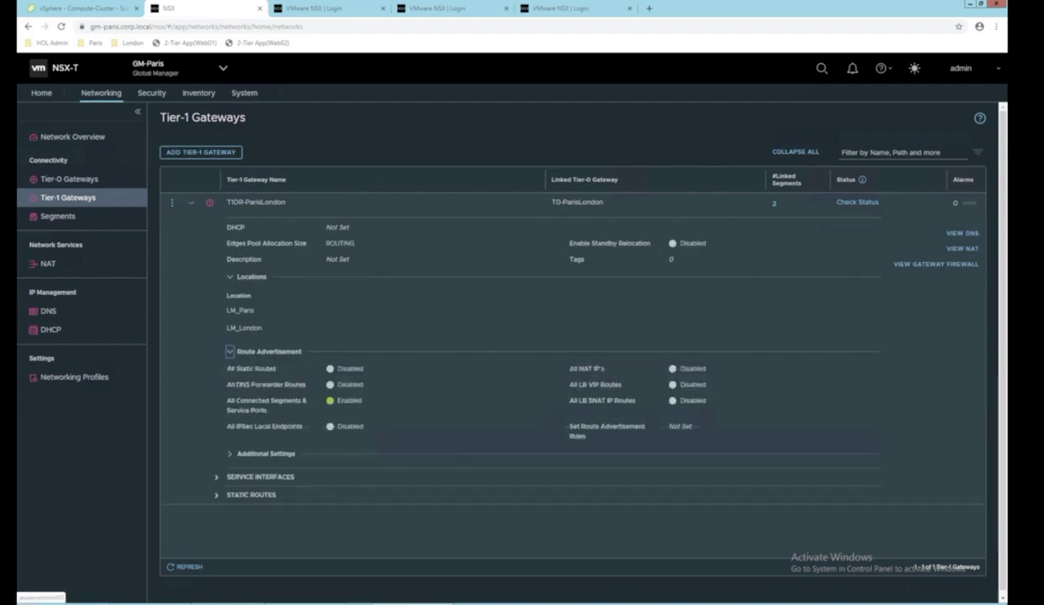
{"action": "left_click", "coordinate": [858, 202]}
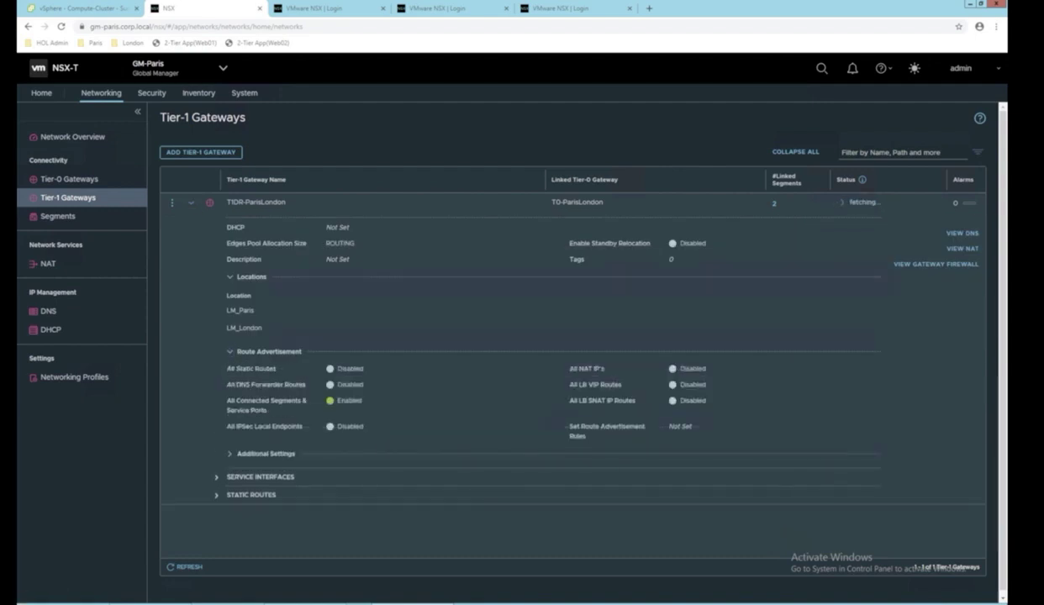
{"action": "left_click", "coordinate": [774, 204]}
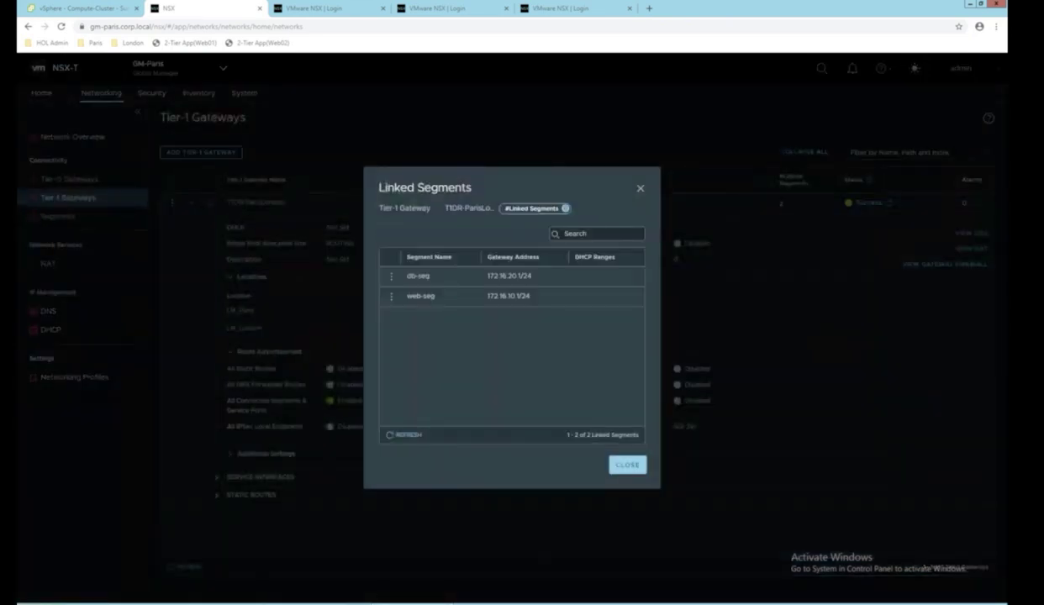
{"action": "left_click", "coordinate": [626, 465]}
Step: Inspect the web-seg and db-seg segments on GM-Paris and view the network topology on the Paris Local Manager
{"action": "left_click", "coordinate": [57, 217]}
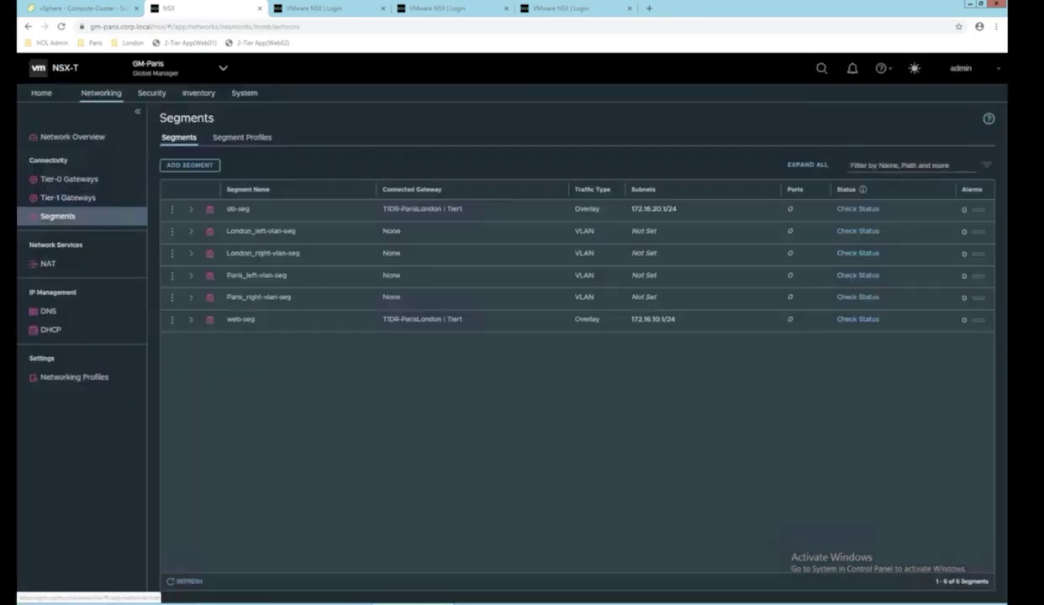
{"action": "left_click", "coordinate": [191, 320]}
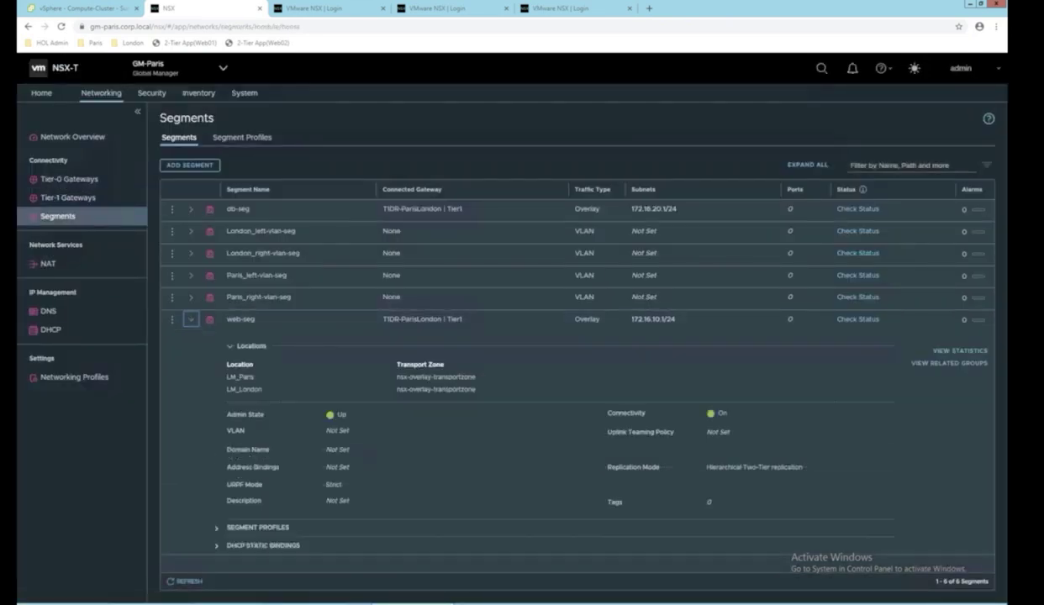
{"action": "left_click", "coordinate": [191, 208]}
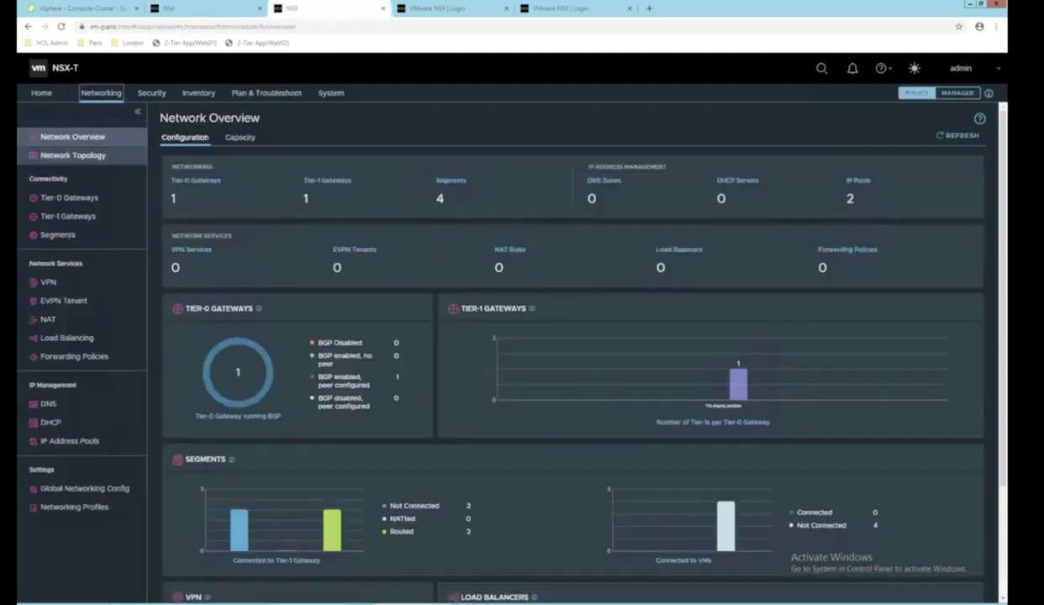
{"action": "left_click", "coordinate": [74, 155]}
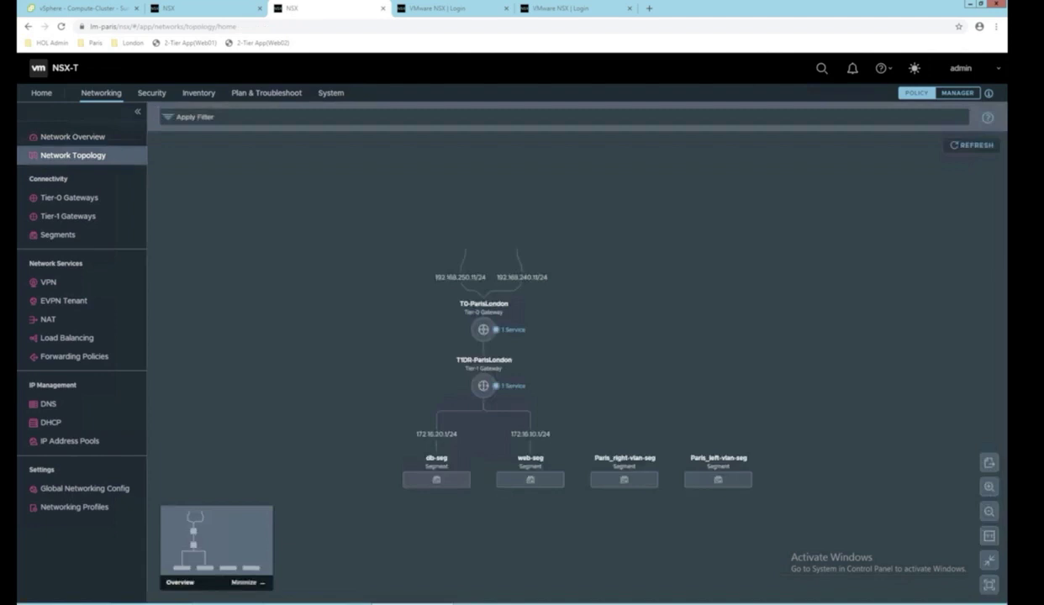
{"action": "left_click", "coordinate": [202, 9]}
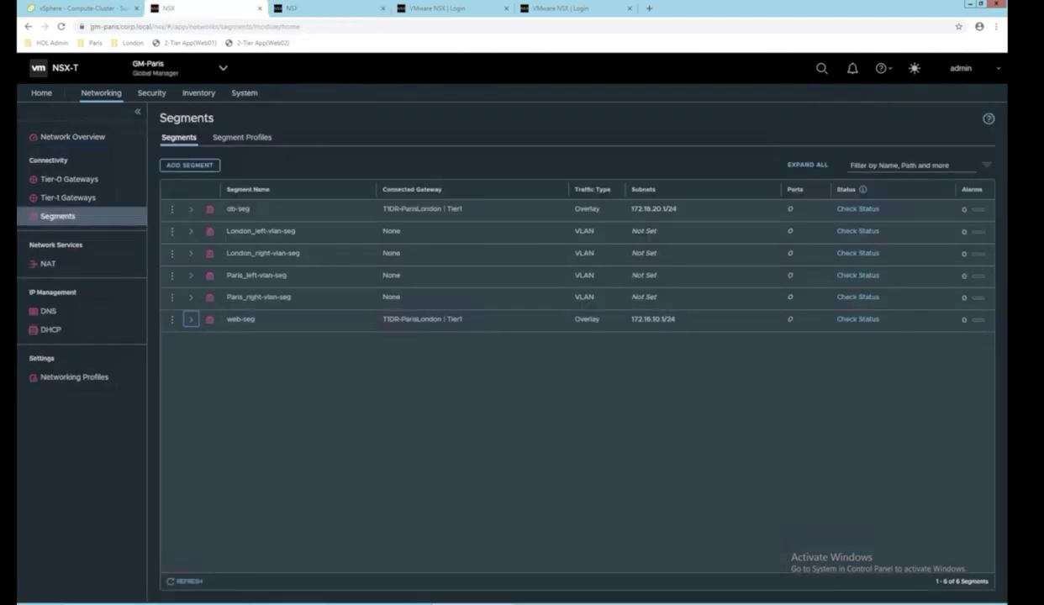
Step: Switch to the vSphere Client and check the summaries of DB01, Web01 and Web02 in DC-Paris
{"action": "key", "text": "ctrl+shift+Tab"}
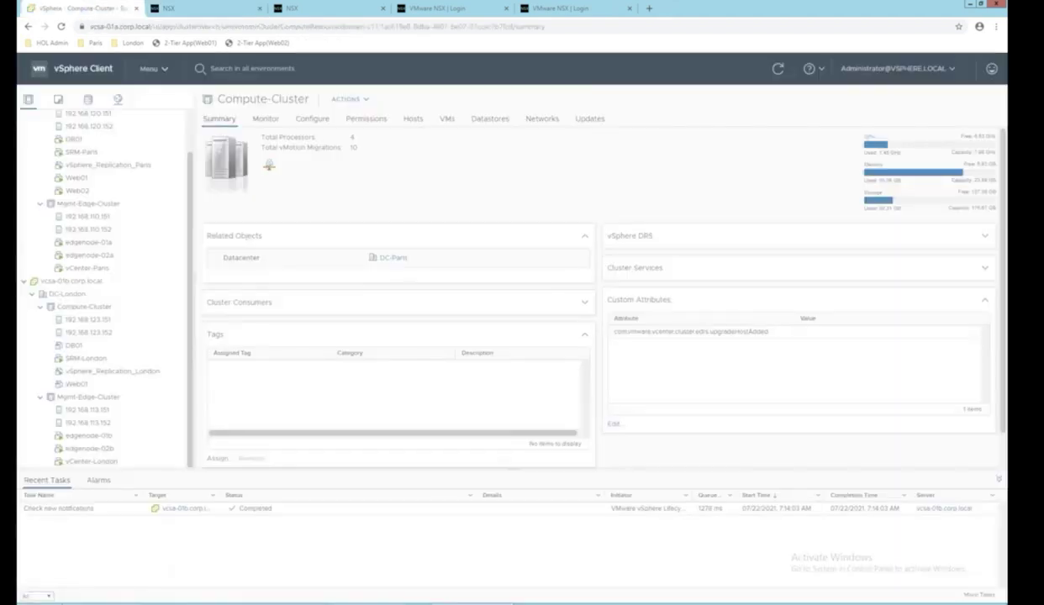
{"action": "left_click", "coordinate": [74, 184]}
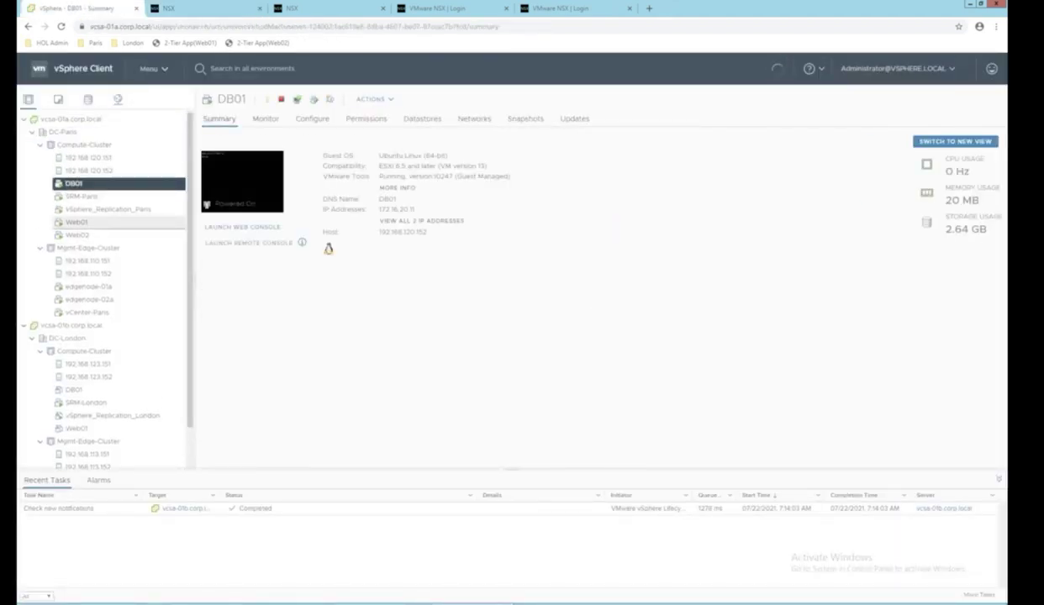
{"action": "left_click", "coordinate": [76, 222]}
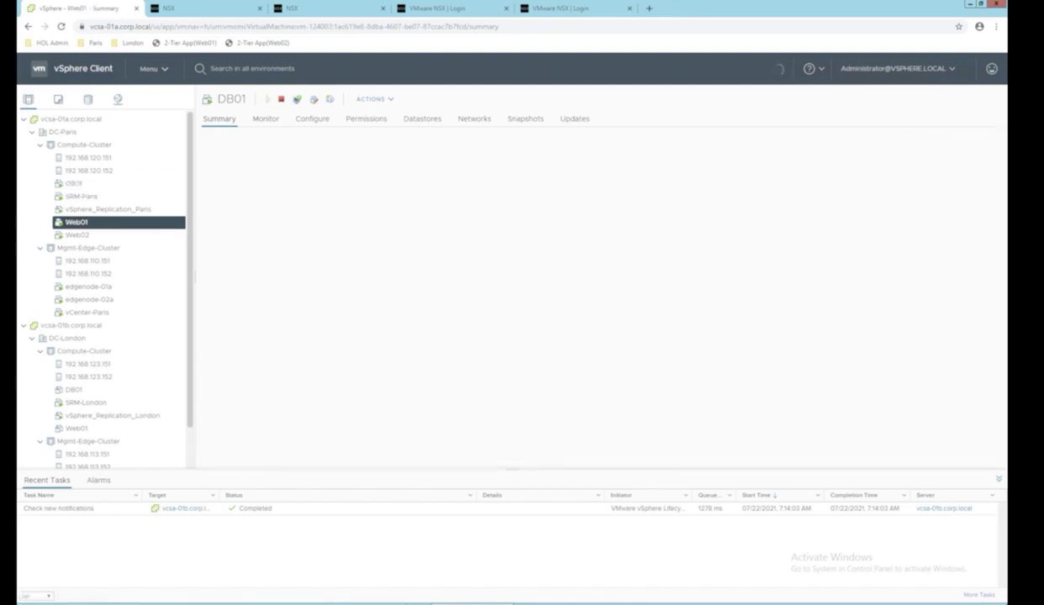
{"action": "left_click", "coordinate": [77, 234]}
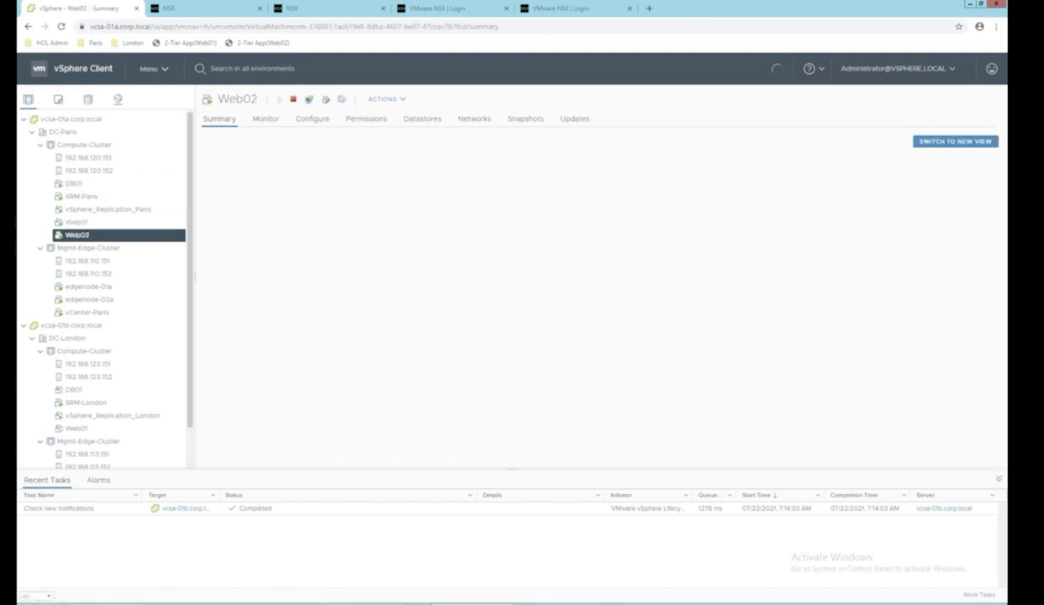
Step: Run the Replug VMs PowerShell script from the AppDeployment vCenter folder, accepting the execution policy change with Yes to All
{"action": "key", "text": "alt+Tab"}
{"action": "right_click", "coordinate": [290, 120]}
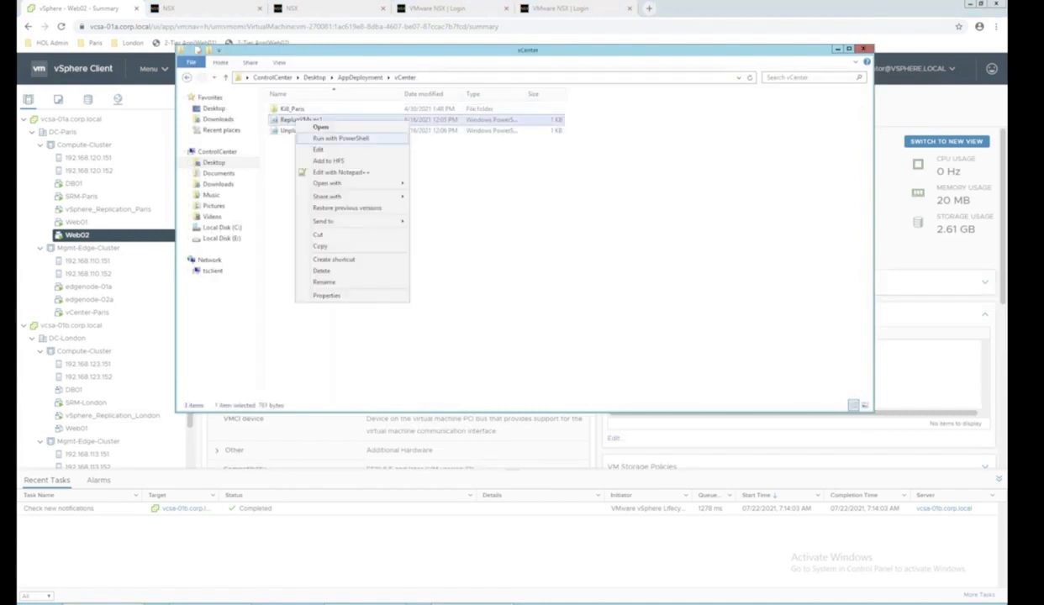
{"action": "left_click", "coordinate": [328, 134]}
{"action": "type", "text": "A"}
{"action": "key", "text": "Return"}
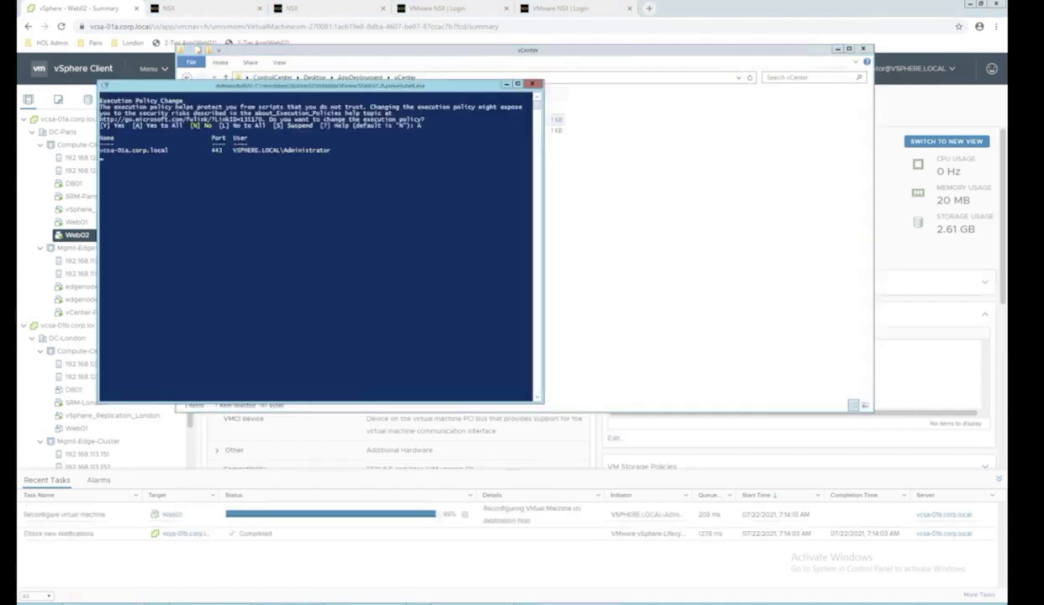
Step: Check the network adapter connections of Web02, Web01 and DB01 in the vSphere Client
{"action": "key", "text": "alt+Tab"}
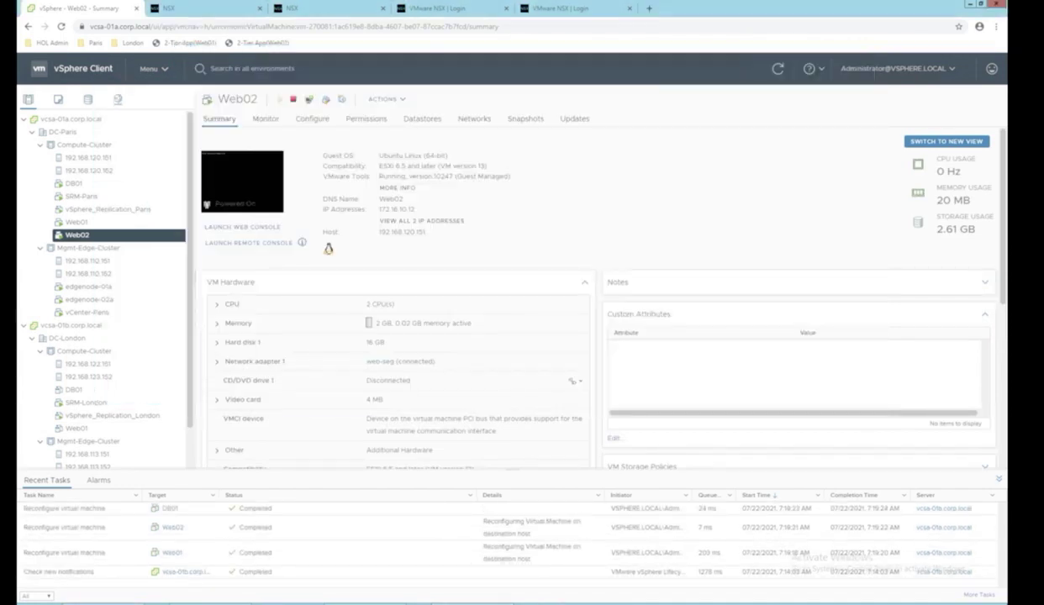
{"action": "left_click", "coordinate": [77, 222]}
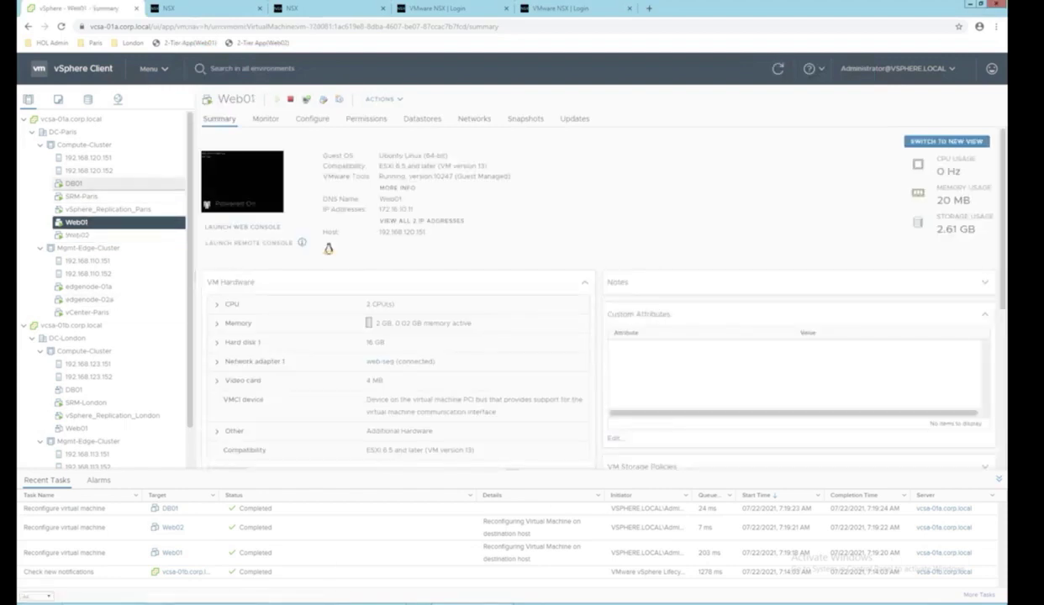
{"action": "left_click", "coordinate": [71, 184]}
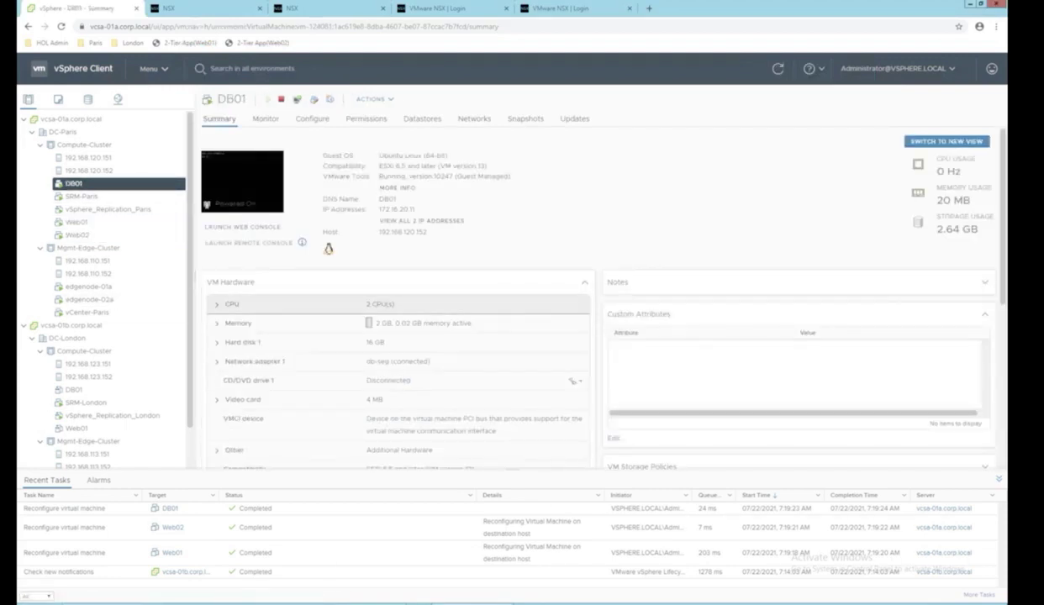
Step: Test the 2-Tier App on Web01 and on Web02 in a new browser tab
{"action": "key", "text": "ctrl+t"}
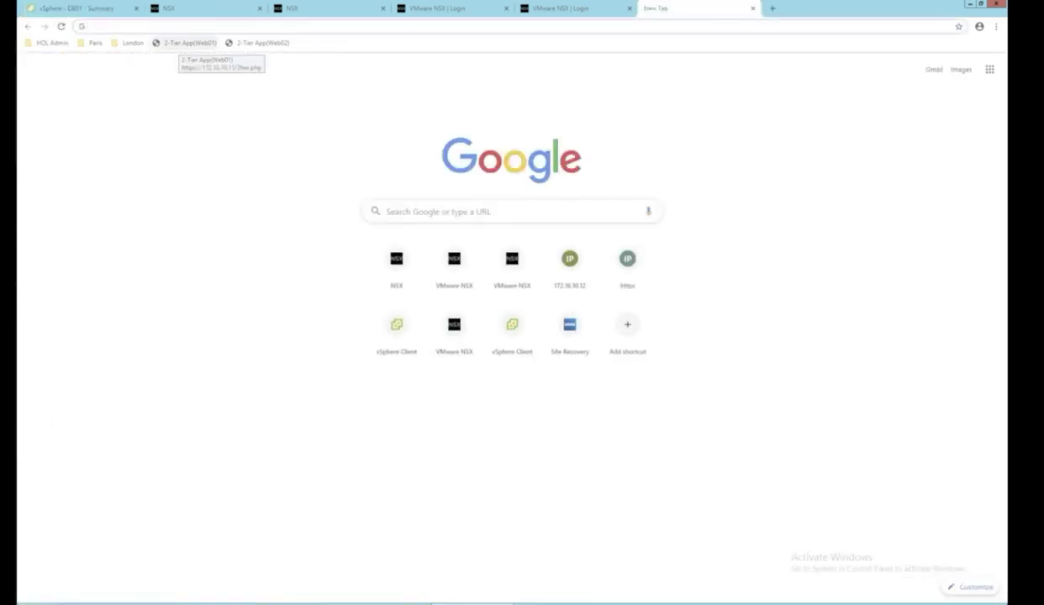
{"action": "left_click", "coordinate": [185, 42]}
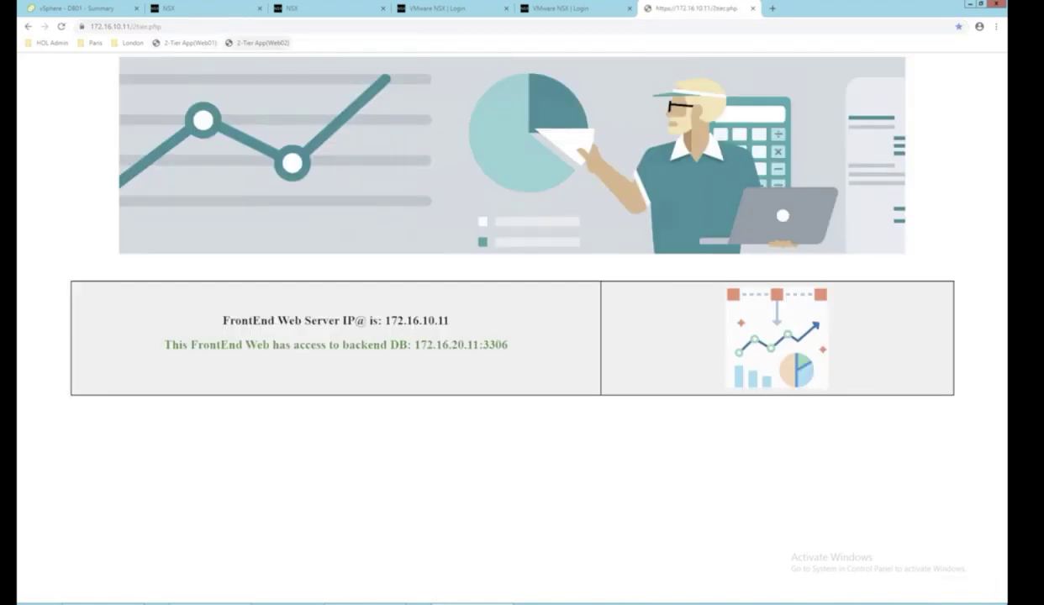
{"action": "left_click", "coordinate": [260, 42]}
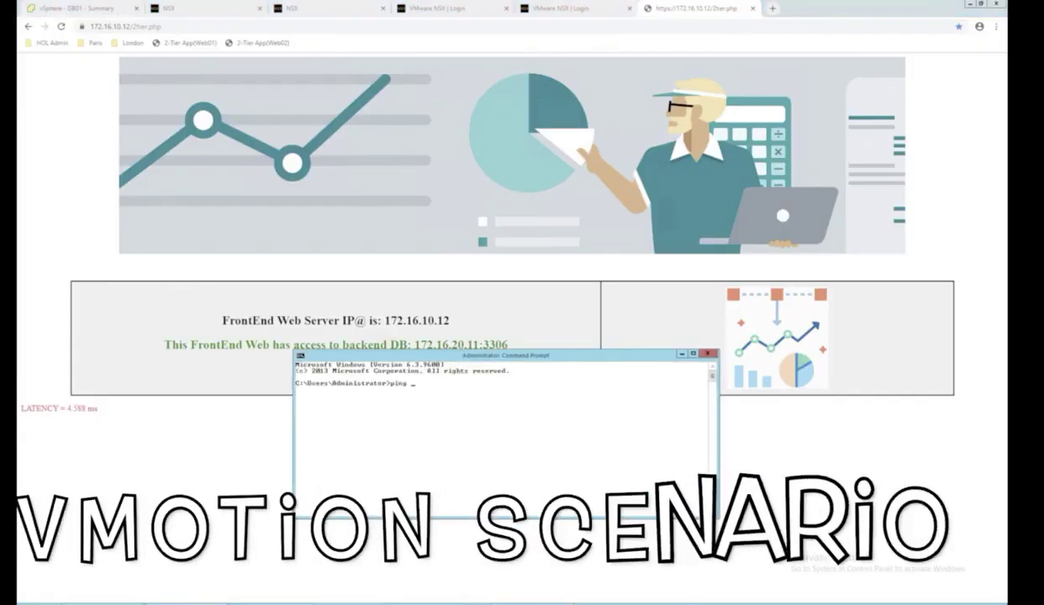
Step: Start a continuous ping to 172.16.10.12 and migrate Web02's compute resource to host 192.168.123.151 in DC-London, keeping web-seg and high vMotion priority
{"action": "key", "text": "Return"}
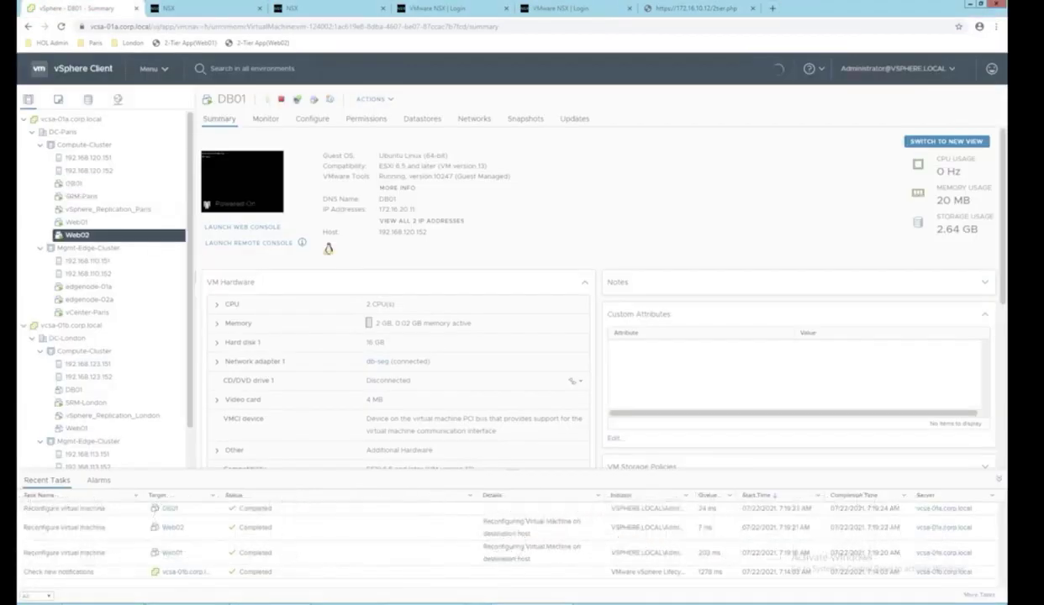
{"action": "right_click", "coordinate": [77, 234]}
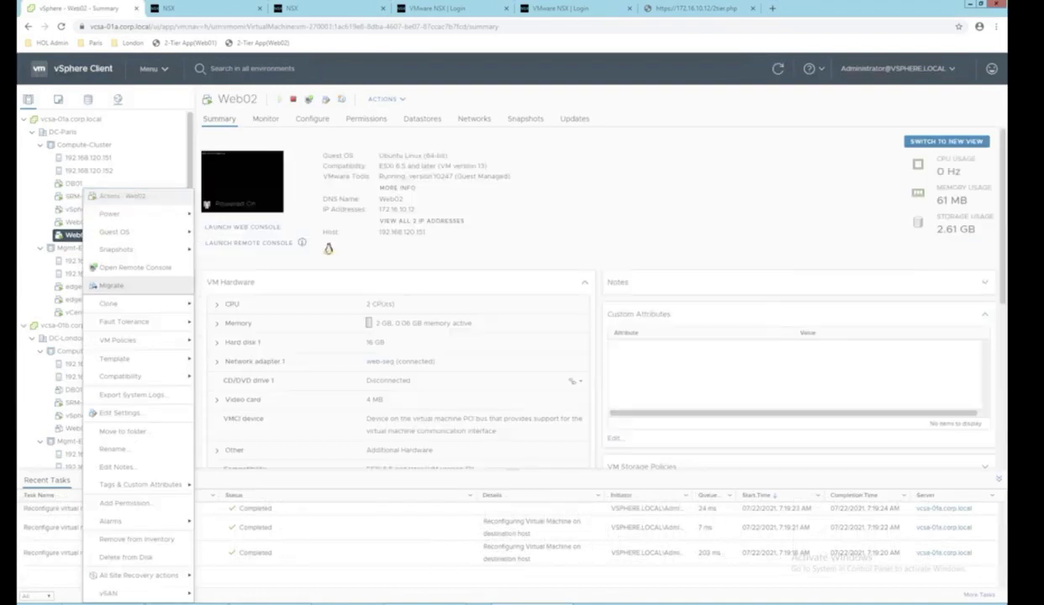
{"action": "left_click", "coordinate": [94, 281]}
{"action": "left_click", "coordinate": [776, 512]}
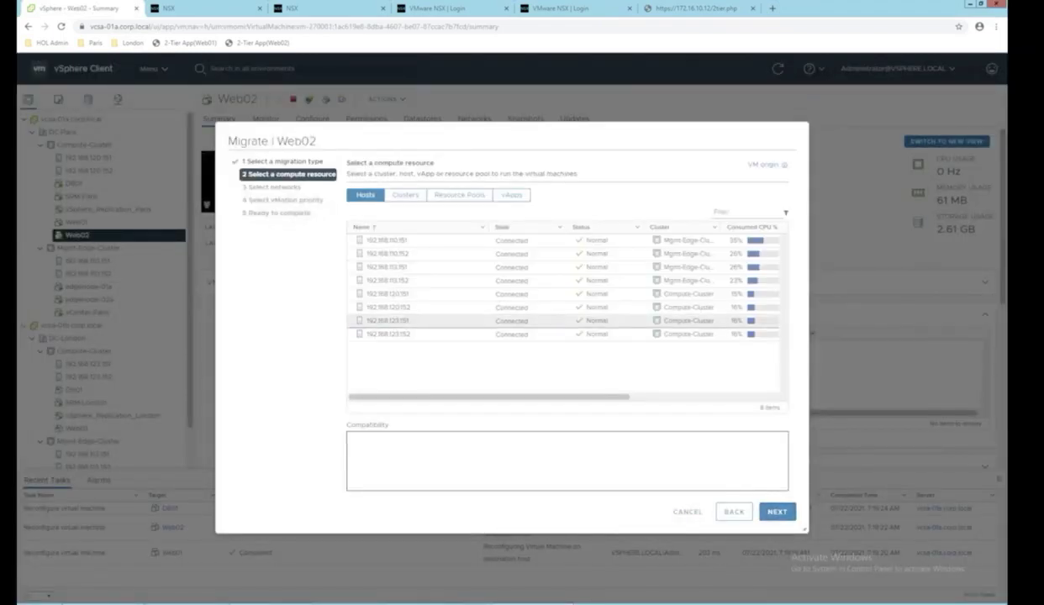
{"action": "left_click", "coordinate": [388, 321]}
{"action": "left_click", "coordinate": [777, 511]}
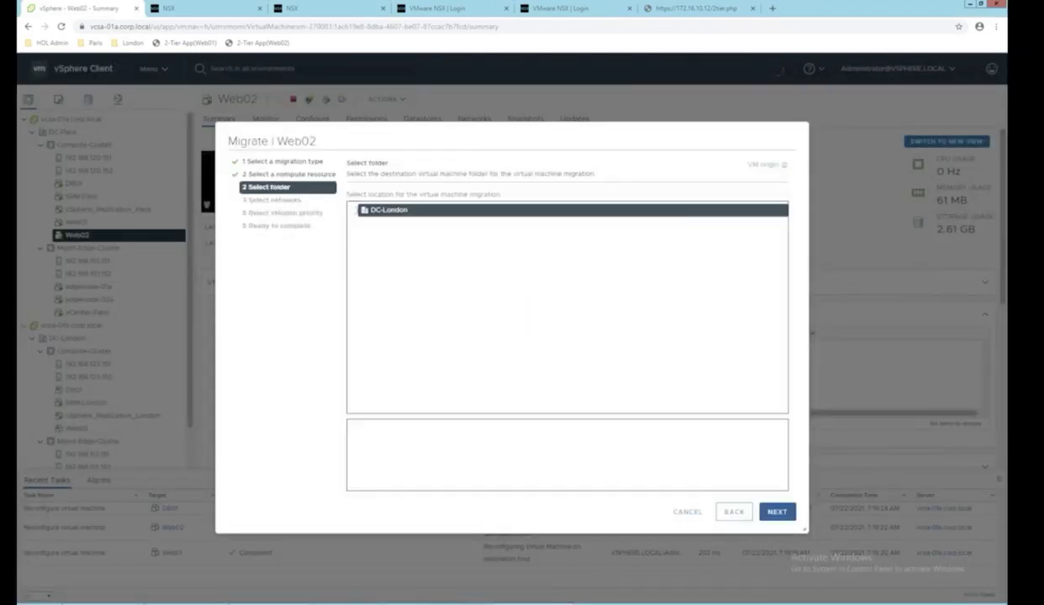
{"action": "left_click", "coordinate": [777, 511]}
{"action": "left_click", "coordinate": [777, 512]}
{"action": "left_click", "coordinate": [777, 511]}
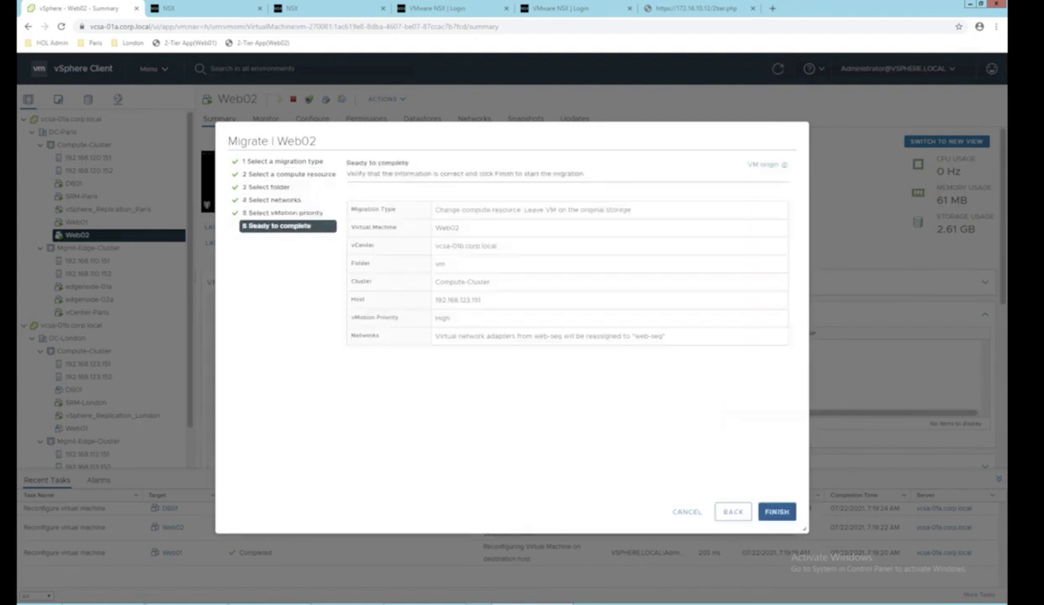
{"action": "left_click", "coordinate": [777, 512]}
Step: Check the ping replies from 172.16.10.12 and reload Web02's 2-Tier App page
{"action": "key", "text": "alt+Tab"}
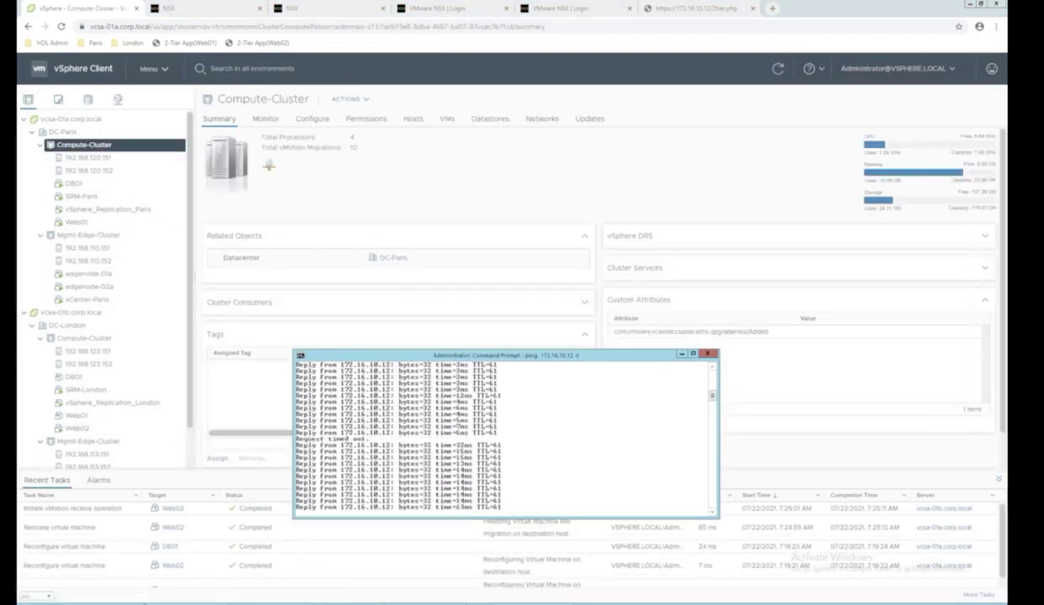
{"action": "left_click", "coordinate": [696, 8]}
{"action": "right_click", "coordinate": [696, 8]}
{"action": "left_click", "coordinate": [717, 34]}
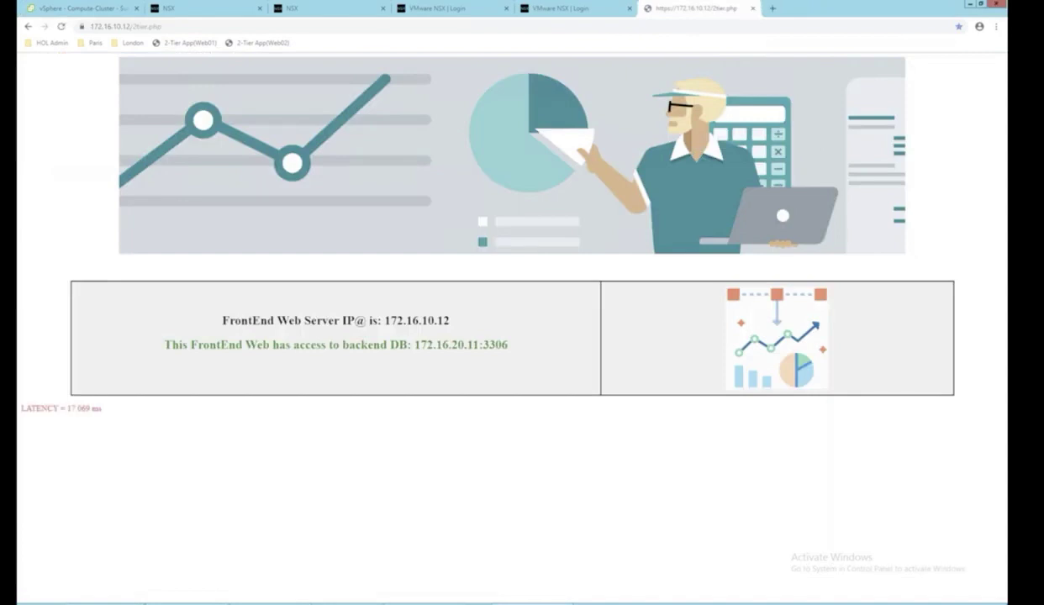
Step: Stop the ping and trace the route with tracert -d 172.16.10.12
{"action": "key", "text": "alt+Tab"}
{"action": "key", "text": "ctrl+c"}
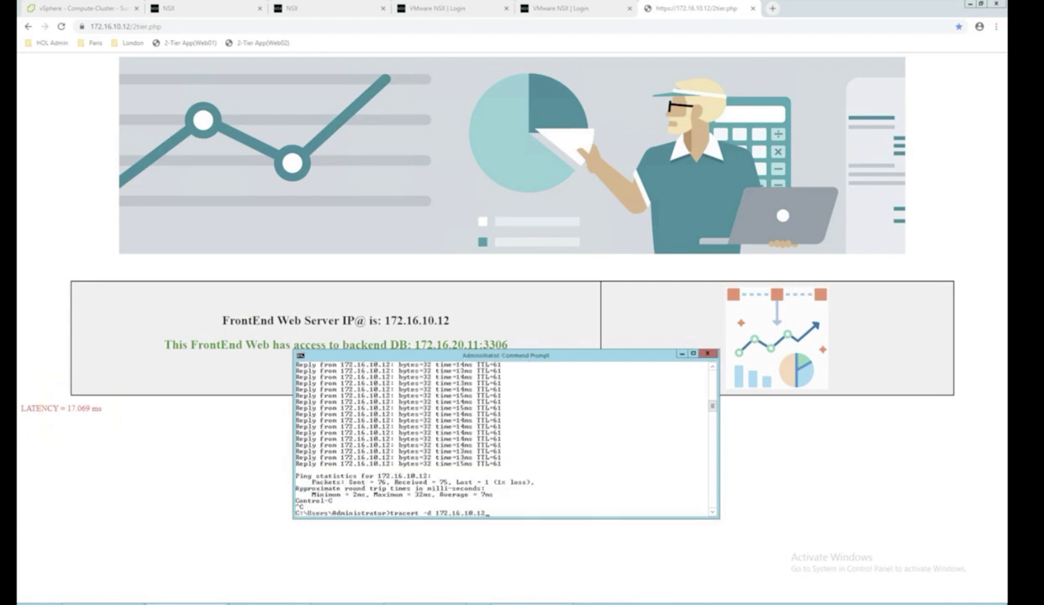
{"action": "key", "text": "Return"}
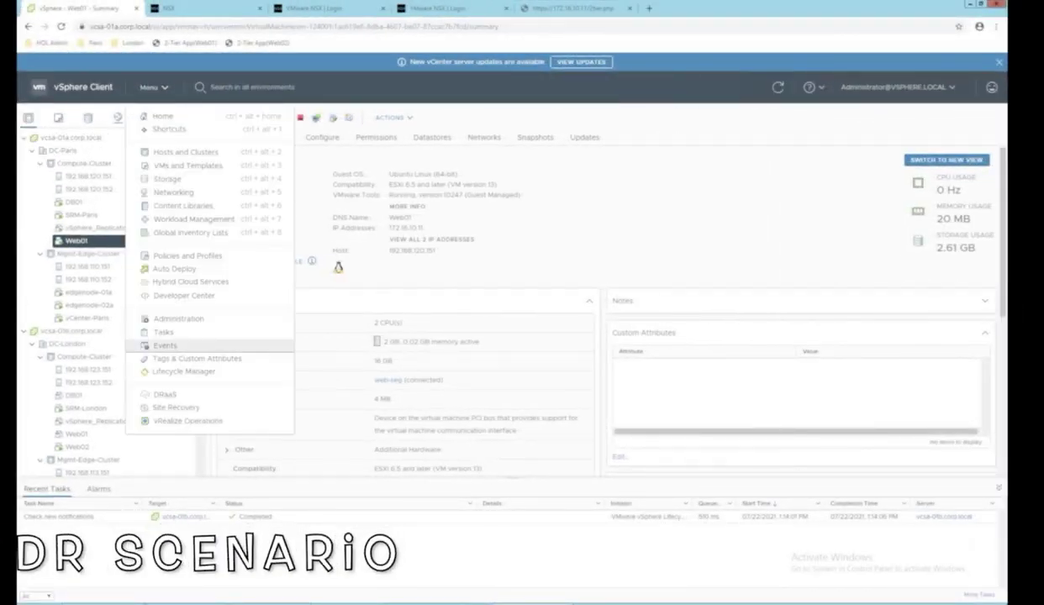
Step: In Site Recovery for vcsa-01a and vcsa-01b, automatically prepare network mappings between the LabVDS switches of DC-Paris and DC-London
{"action": "left_click", "coordinate": [176, 407]}
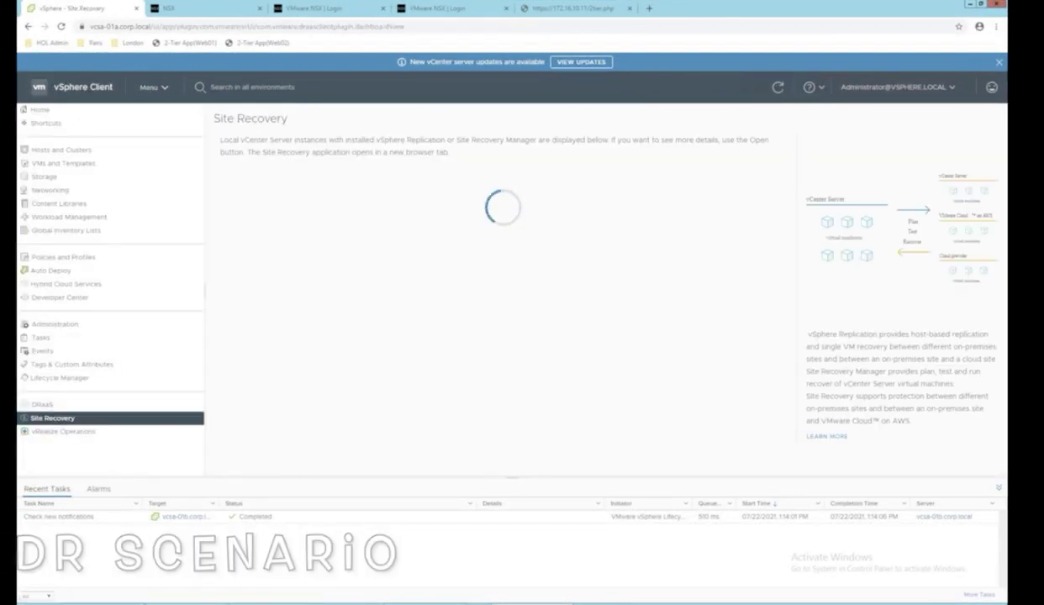
{"action": "left_click", "coordinate": [349, 239]}
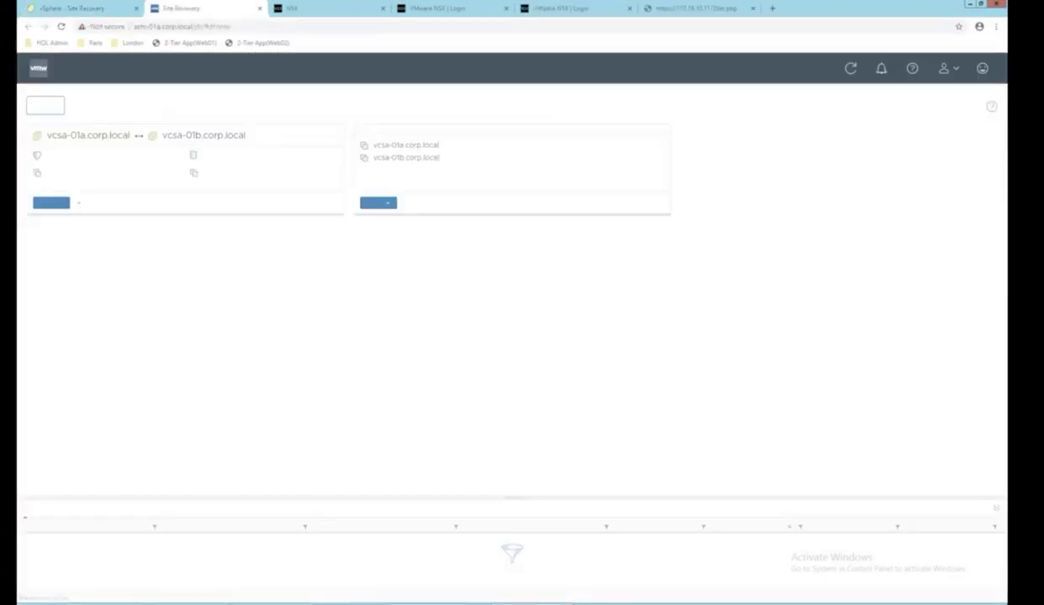
{"action": "left_click", "coordinate": [61, 235]}
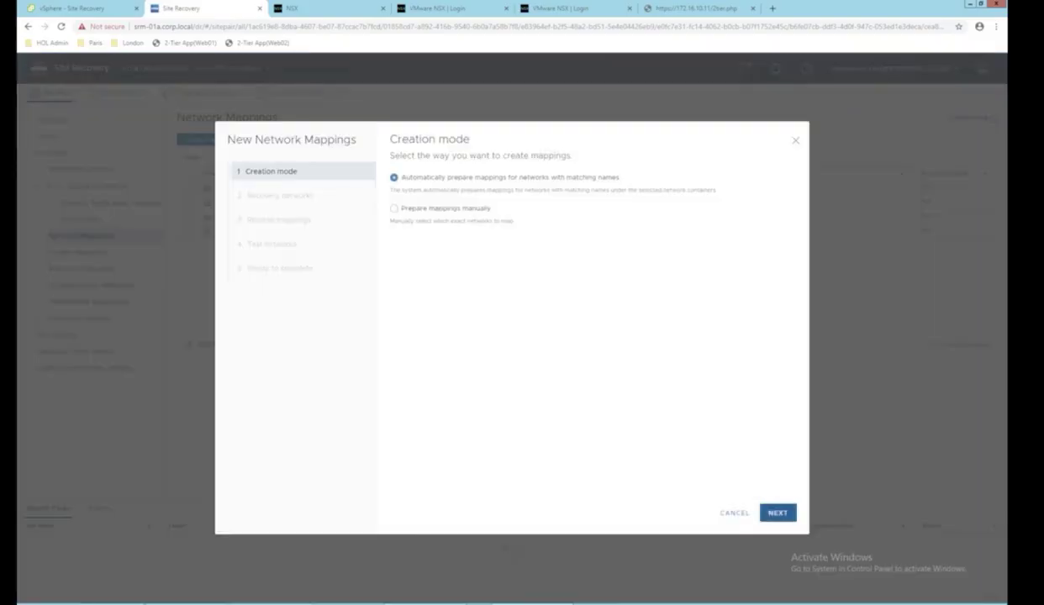
{"action": "left_click", "coordinate": [777, 513]}
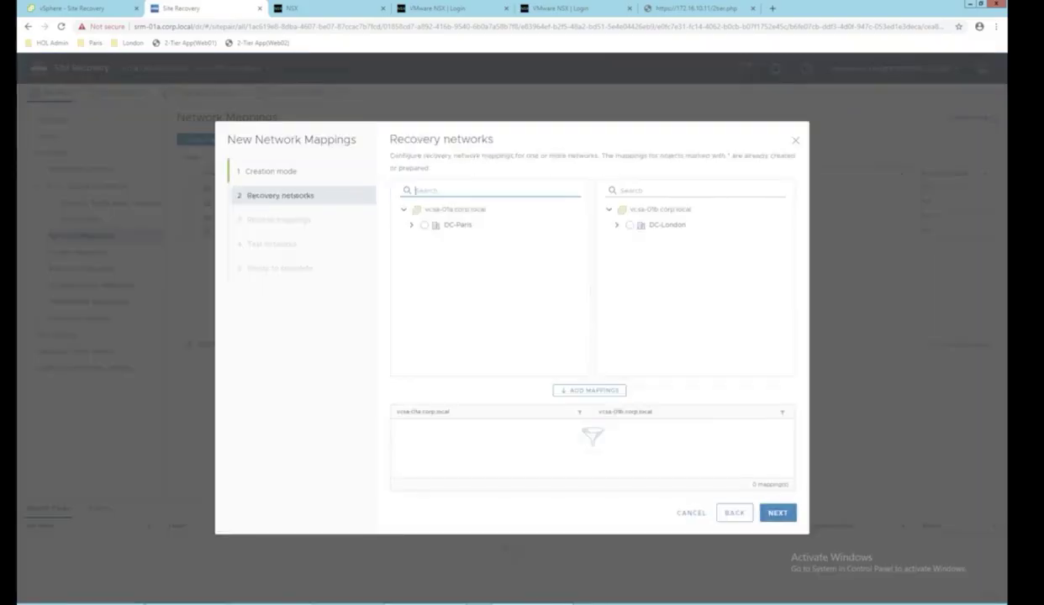
{"action": "left_click", "coordinate": [411, 225]}
{"action": "left_click", "coordinate": [433, 242]}
{"action": "left_click", "coordinate": [617, 225]}
{"action": "left_click", "coordinate": [638, 242]}
{"action": "left_click", "coordinate": [589, 391]}
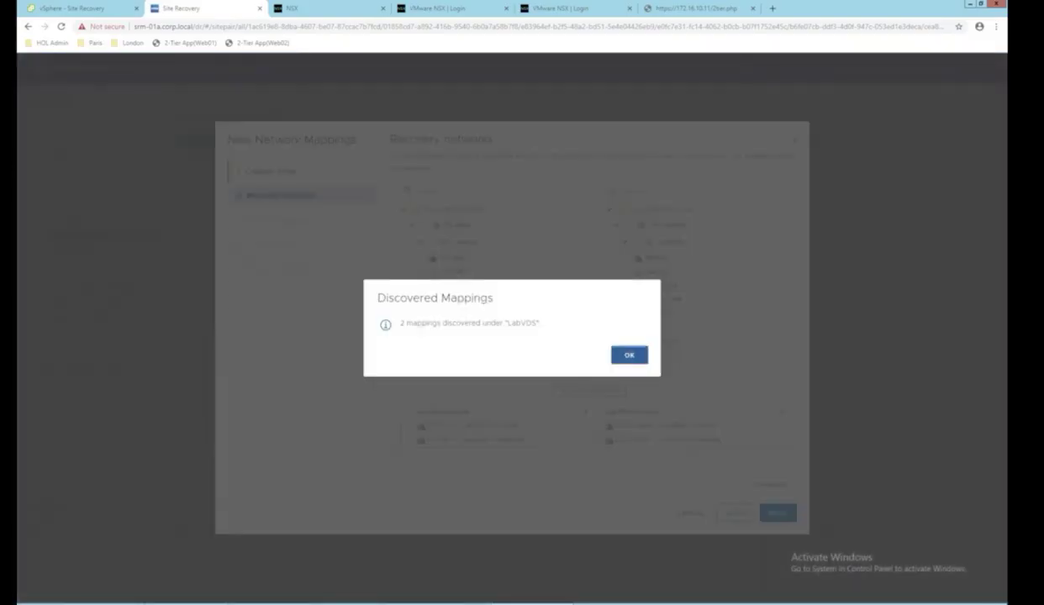
{"action": "left_click", "coordinate": [630, 355]}
Step: Include reverse mappings for both db-seg and web-seg, keep the default test networks, and finish the new network mappings
{"action": "left_click", "coordinate": [777, 513]}
{"action": "left_click", "coordinate": [400, 174]}
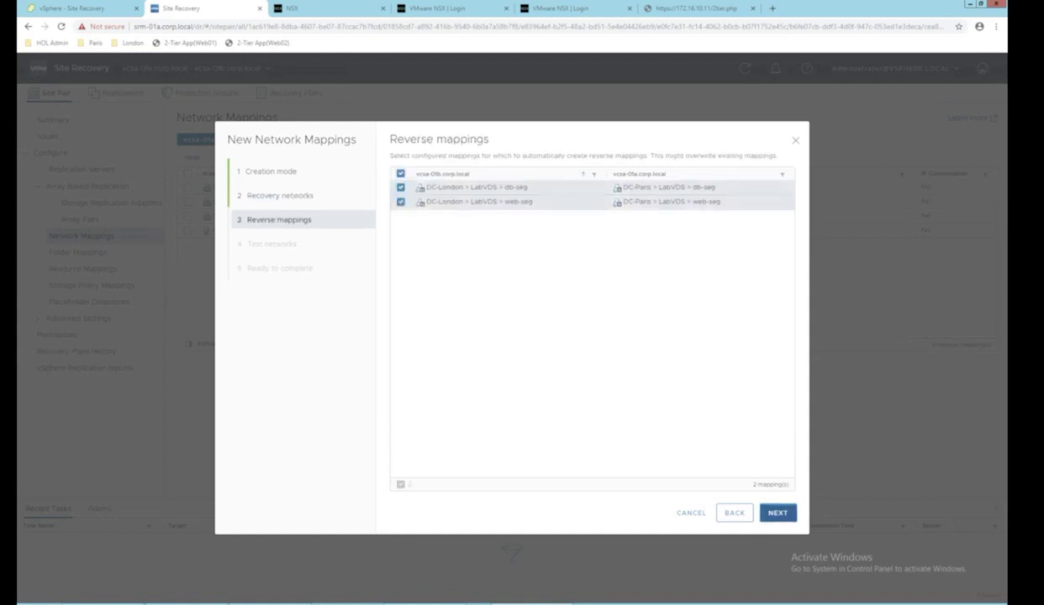
{"action": "left_click", "coordinate": [778, 513]}
{"action": "left_click", "coordinate": [778, 513]}
{"action": "left_click", "coordinate": [776, 511]}
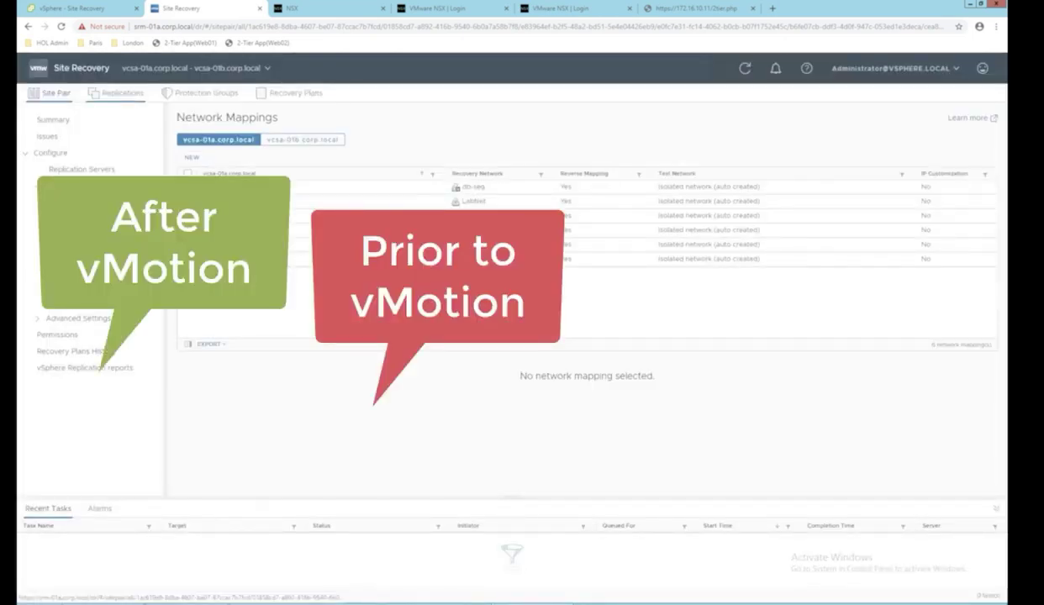
Step: Synchronize both outgoing VM replications from vcsa-01a to vcsa-01b
{"action": "left_click", "coordinate": [122, 93]}
{"action": "left_click", "coordinate": [188, 153]}
{"action": "left_click", "coordinate": [359, 137]}
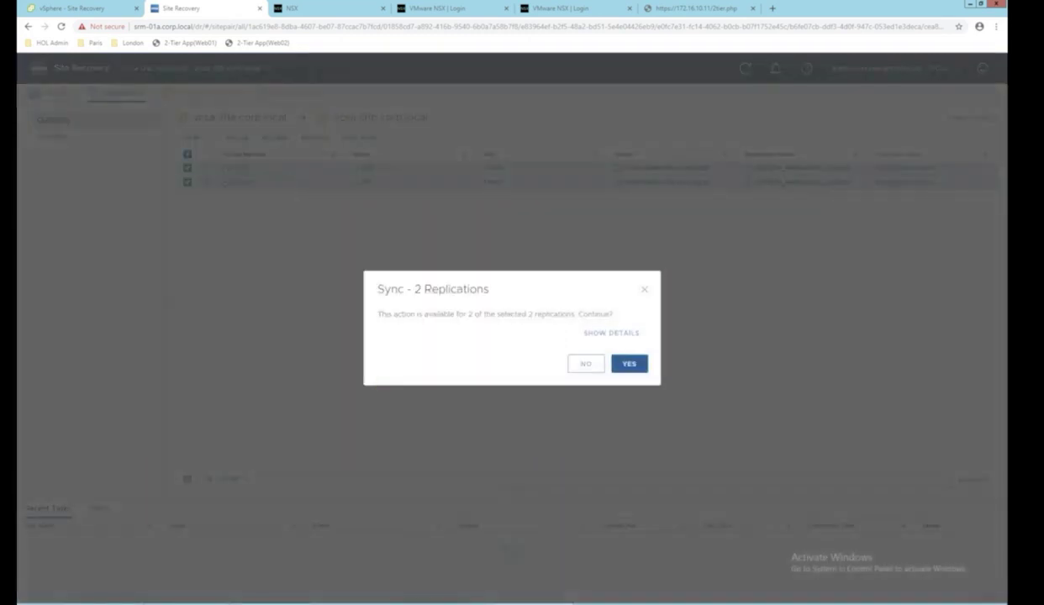
{"action": "left_click", "coordinate": [629, 363]}
Step: Inspect the summary of Protection-Group1 in Site Recovery
{"action": "left_click", "coordinate": [206, 92]}
{"action": "left_click", "coordinate": [80, 150]}
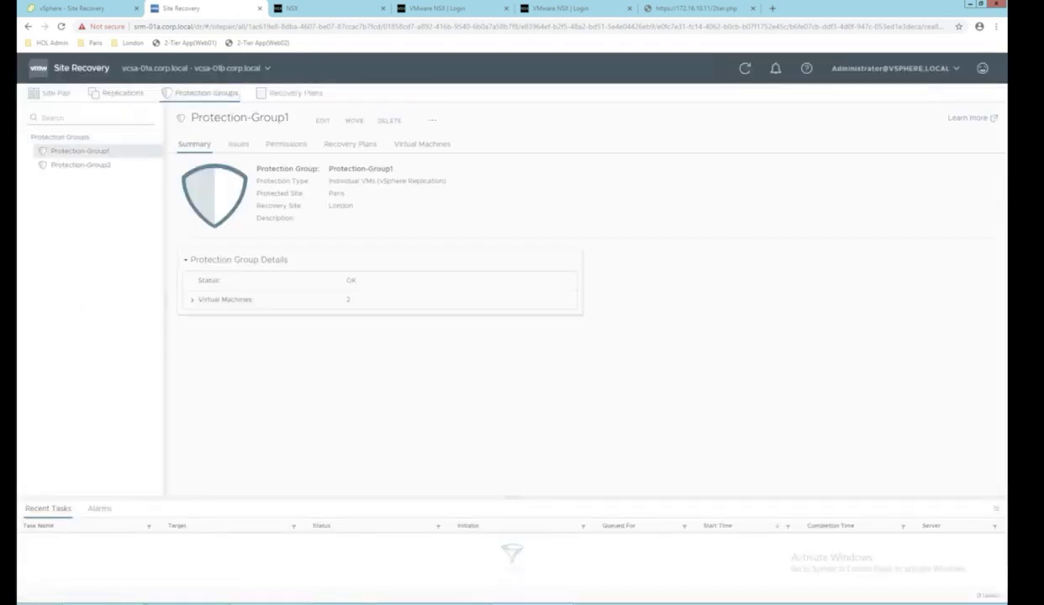
Step: Examine the virtual machines of Protection-Group1 and the summary of Recovery-Plan1
{"action": "left_click", "coordinate": [193, 300]}
{"action": "left_click", "coordinate": [294, 92]}
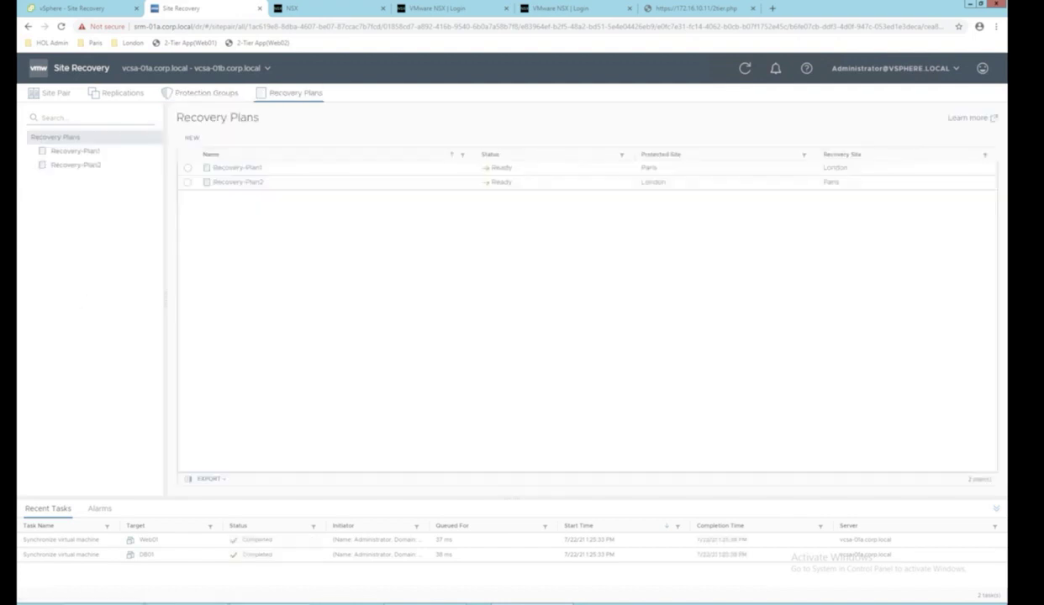
{"action": "left_click", "coordinate": [75, 151]}
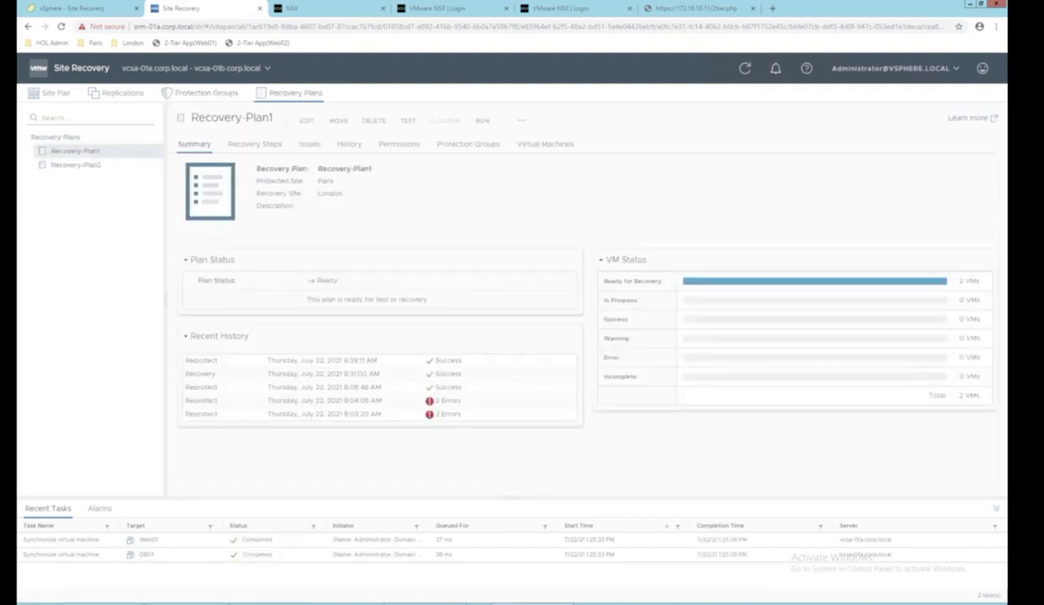
Step: Switch to the London vCenter and open Site Recovery for vcsa-01b with the details of its site pair to vcsa-01a
{"action": "left_click", "coordinate": [80, 9]}
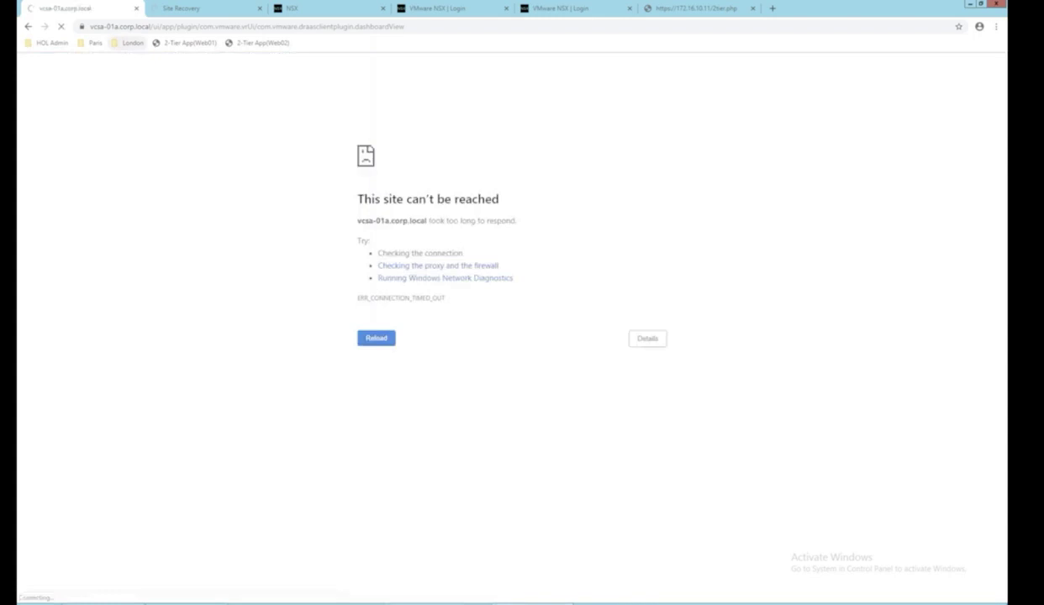
{"action": "left_click", "coordinate": [132, 43]}
{"action": "left_click", "coordinate": [146, 58]}
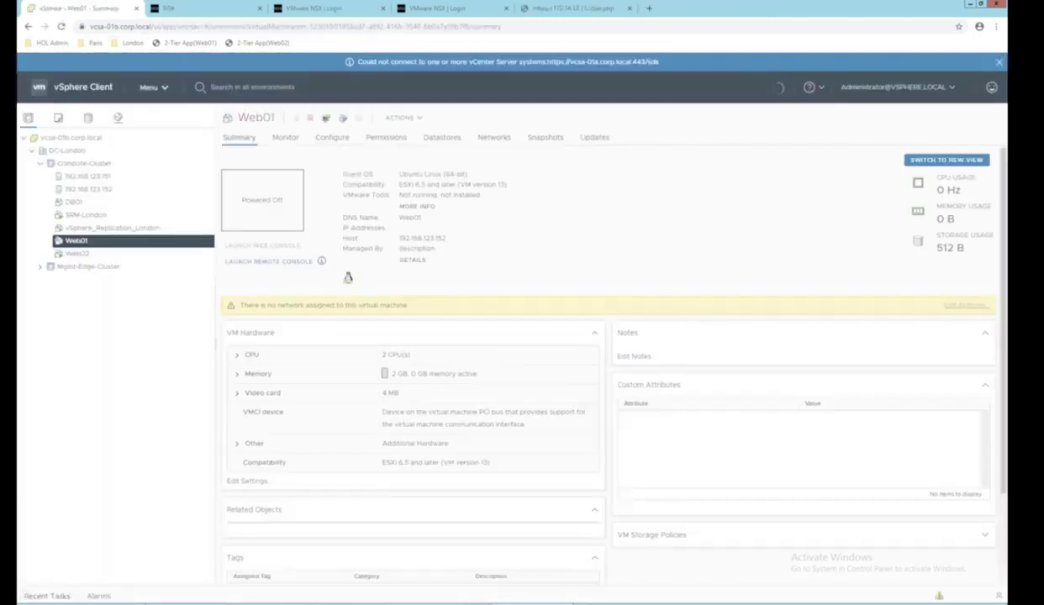
{"action": "left_click", "coordinate": [153, 87]}
{"action": "left_click", "coordinate": [168, 396]}
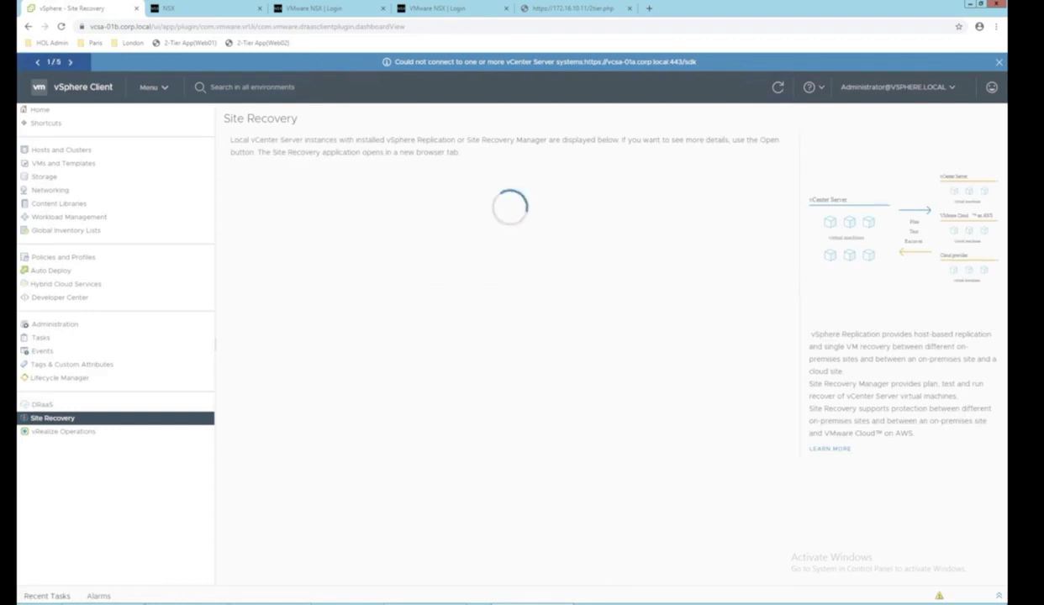
{"action": "left_click", "coordinate": [652, 279]}
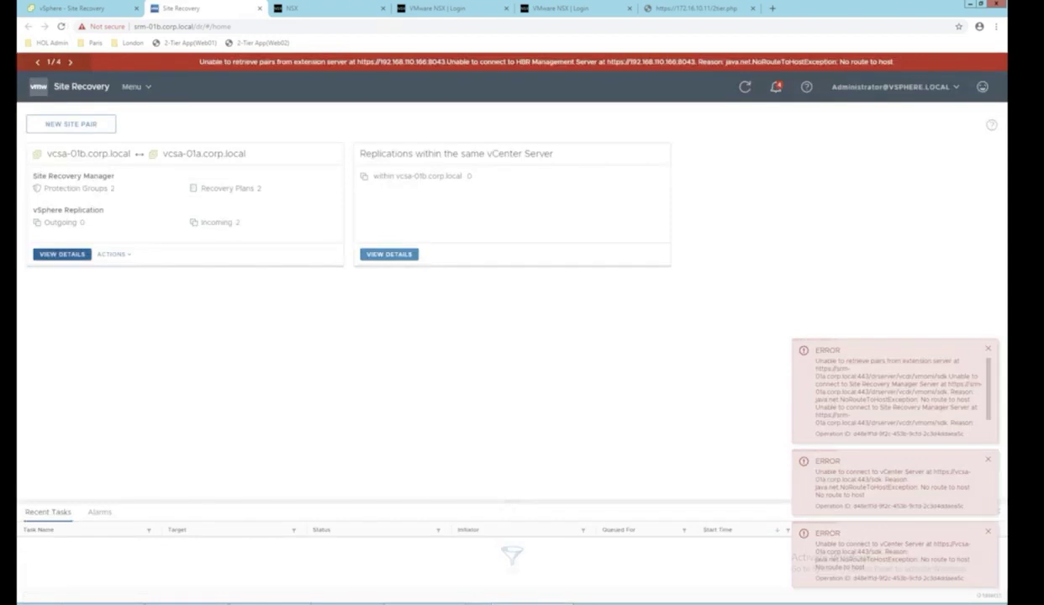
{"action": "left_click", "coordinate": [61, 254]}
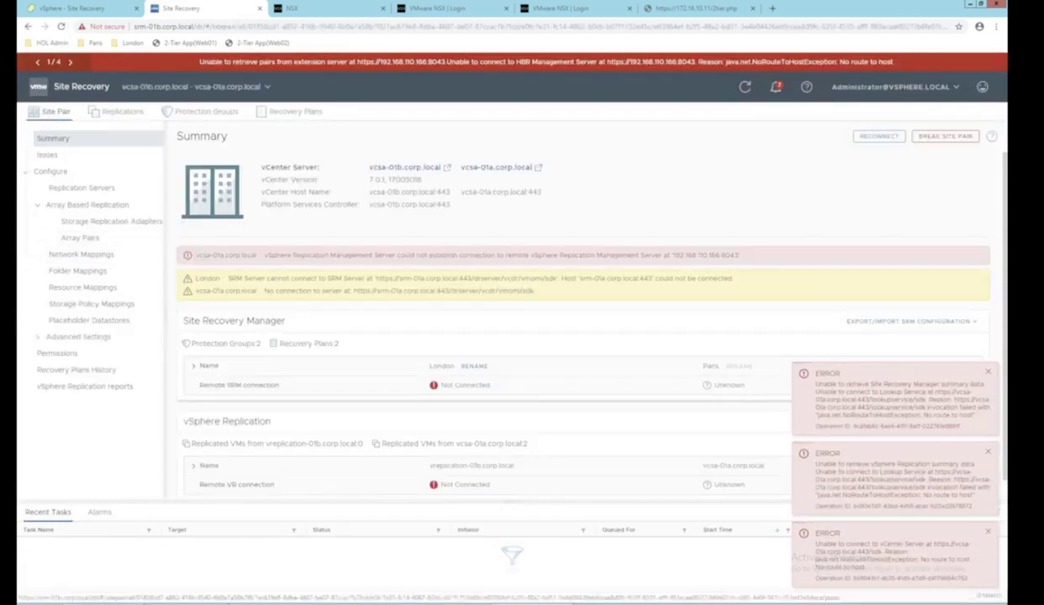
Step: Run Recovery-Plan1 from Paris to London as a disaster recovery with forced recovery, acknowledging the permanent changes to both datacenters
{"action": "left_click", "coordinate": [290, 111]}
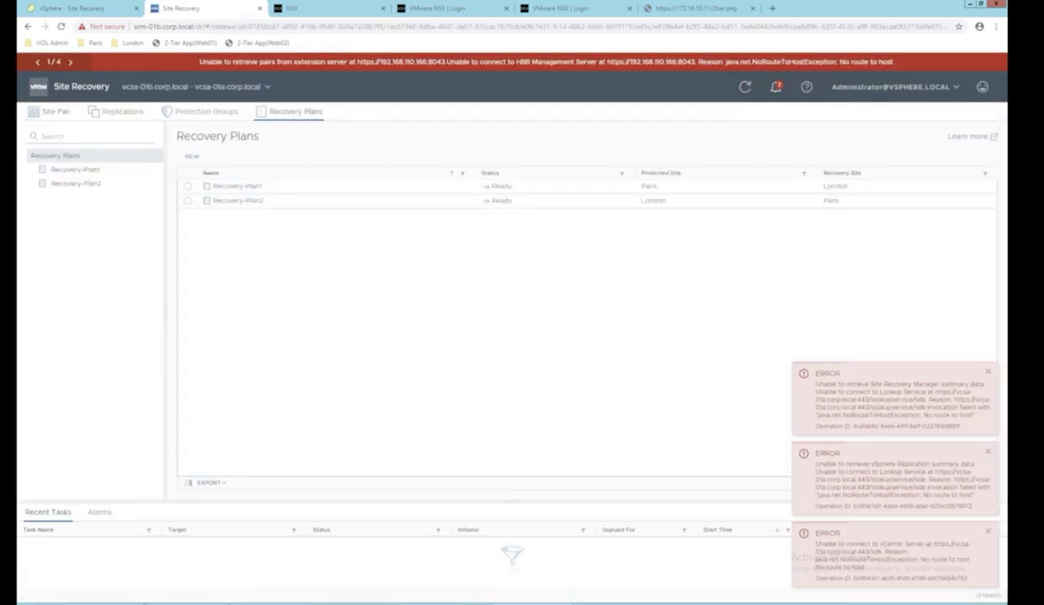
{"action": "left_click", "coordinate": [74, 169]}
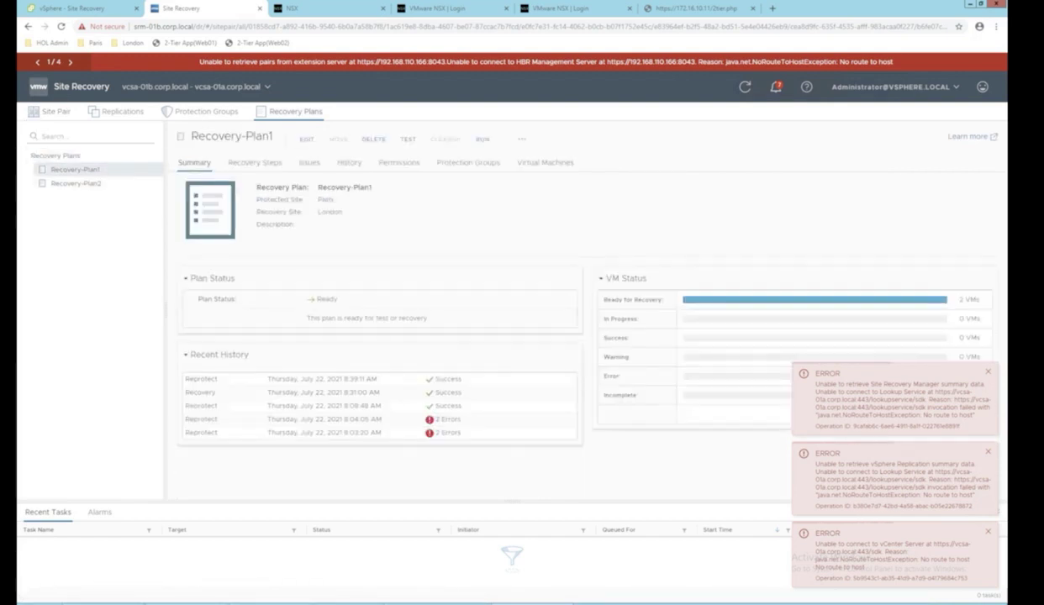
{"action": "left_click", "coordinate": [482, 138]}
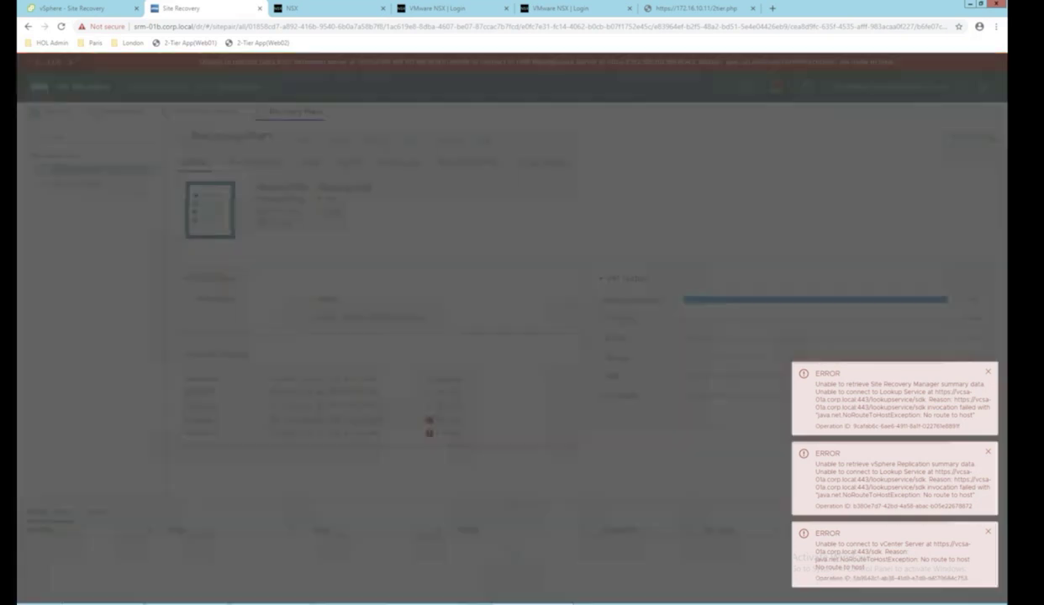
{"action": "left_click", "coordinate": [397, 275]}
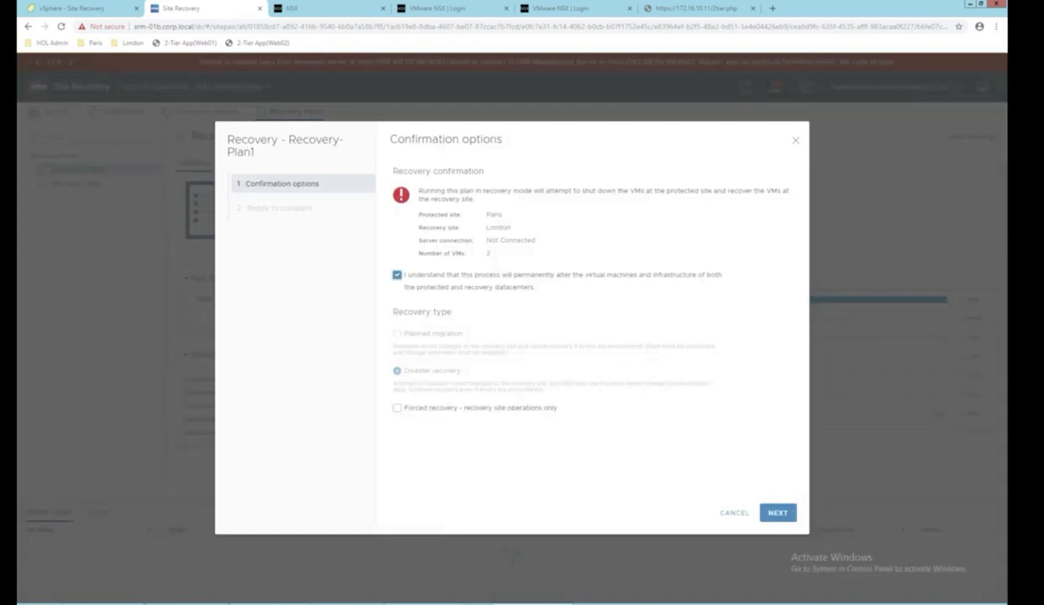
{"action": "left_click", "coordinate": [778, 513]}
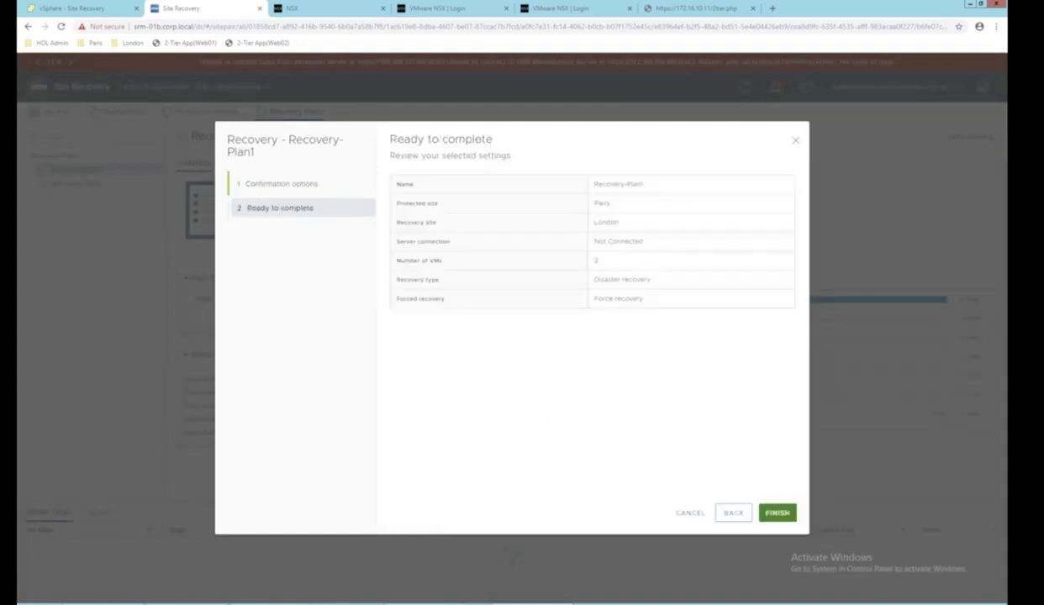
{"action": "left_click", "coordinate": [778, 513]}
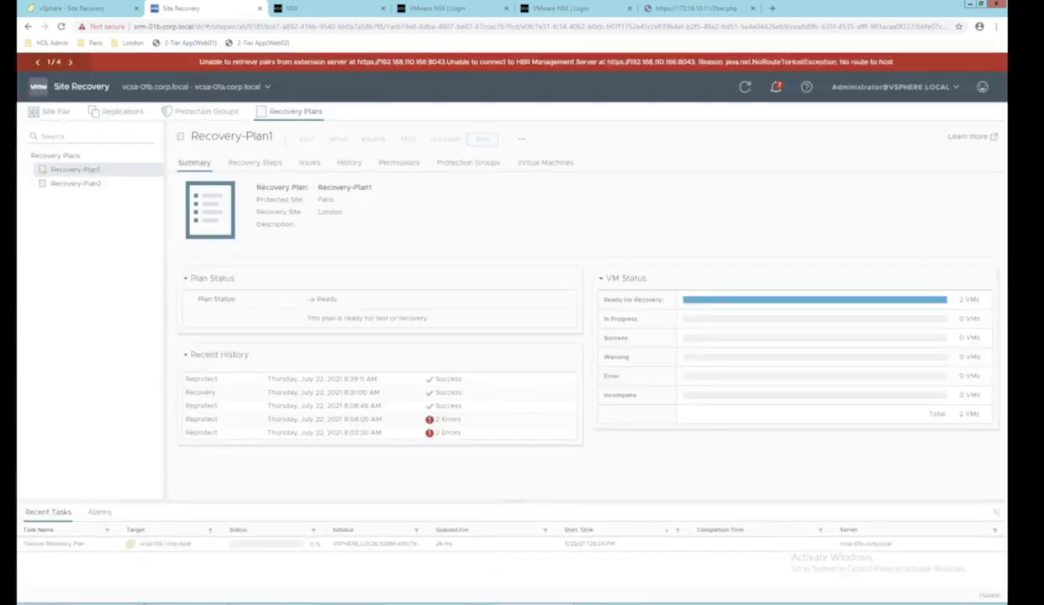
Step: Check the summaries of Web01 and DB01 in the London inventory of the vSphere Client
{"action": "left_click", "coordinate": [81, 9]}
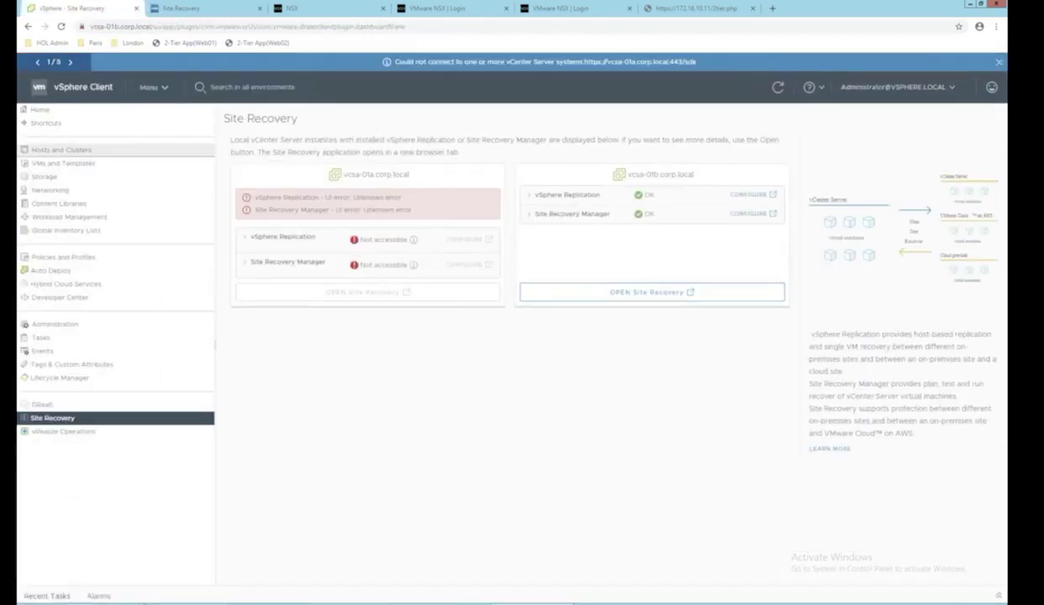
{"action": "left_click", "coordinate": [63, 163]}
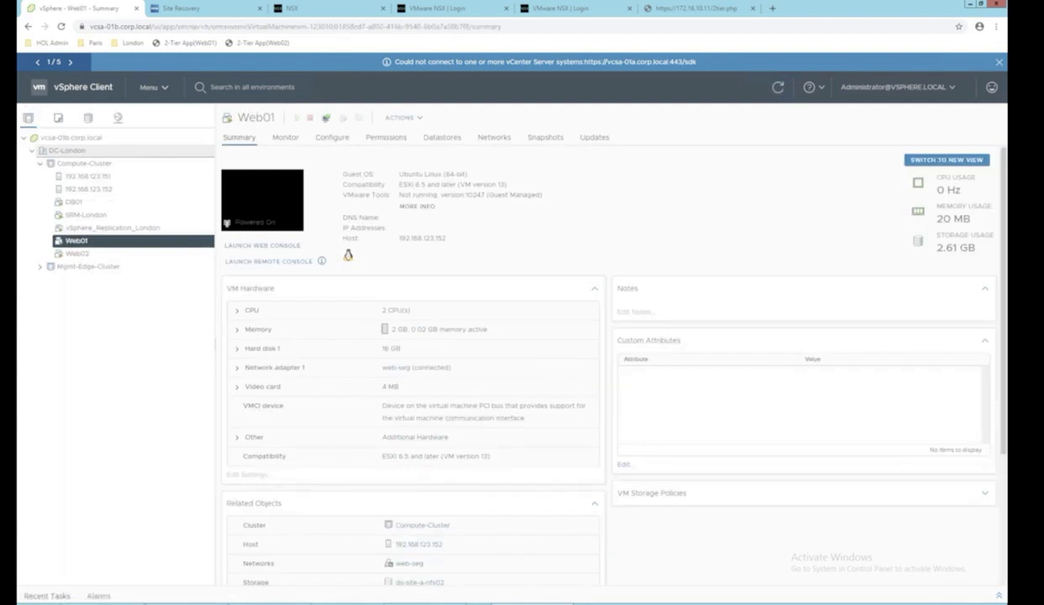
{"action": "left_click", "coordinate": [74, 202]}
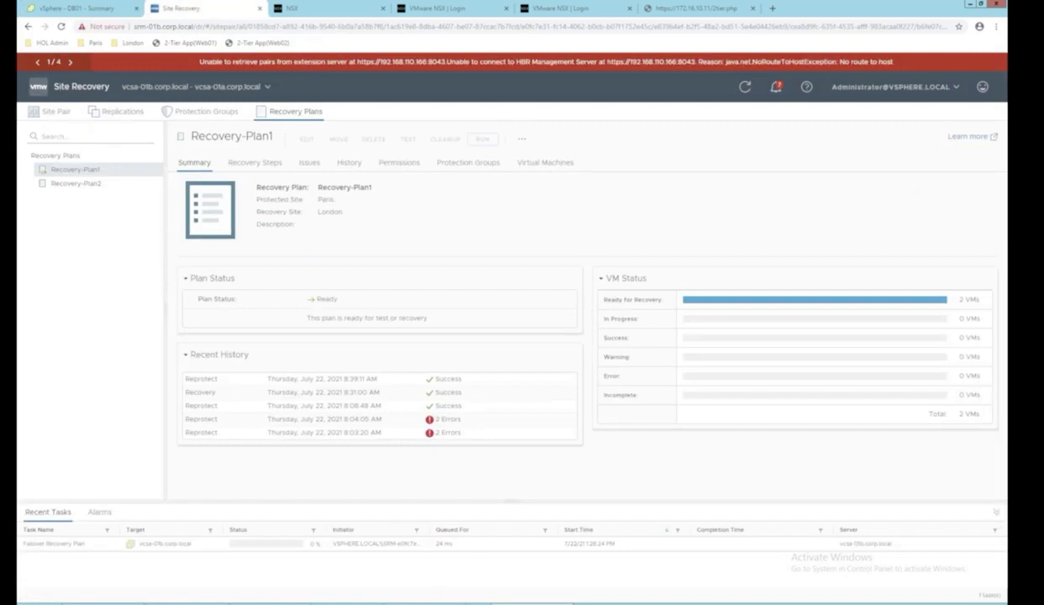
Step: Monitor the recovery steps of Recovery-Plan1 down to Web01's power-on tasks, and recheck DB01's summary in the vSphere Client
{"action": "left_click", "coordinate": [255, 162]}
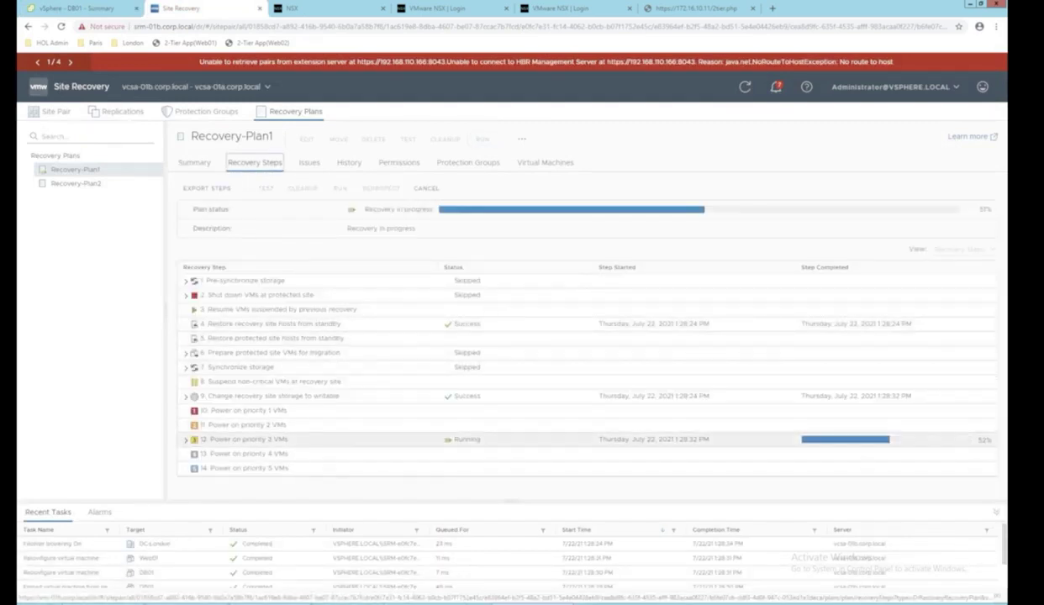
{"action": "scroll", "coordinate": [575, 327], "scroll_direction": "down", "scroll_amount": 1}
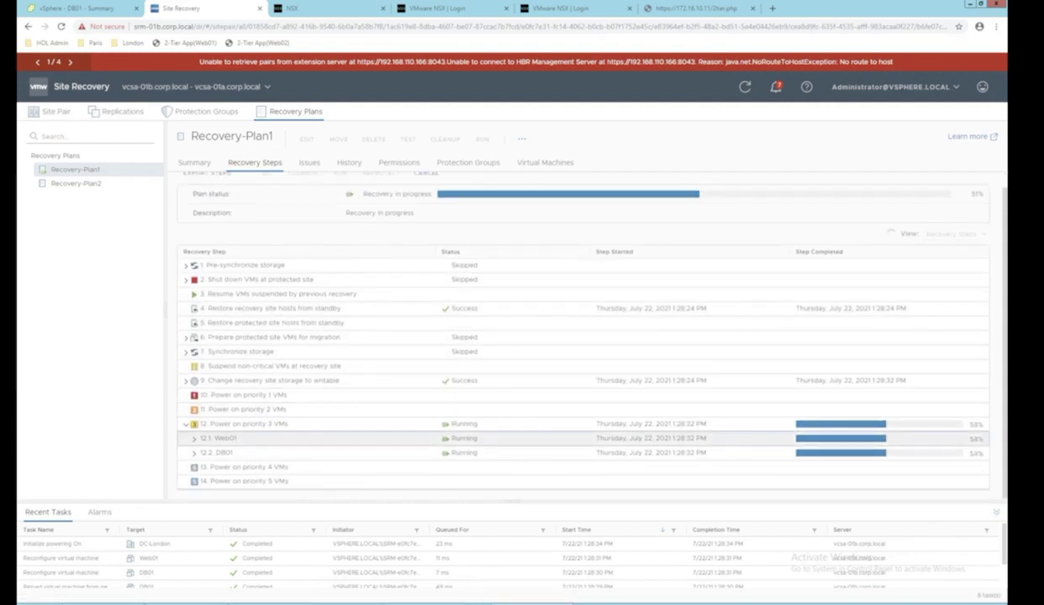
{"action": "left_click", "coordinate": [195, 438]}
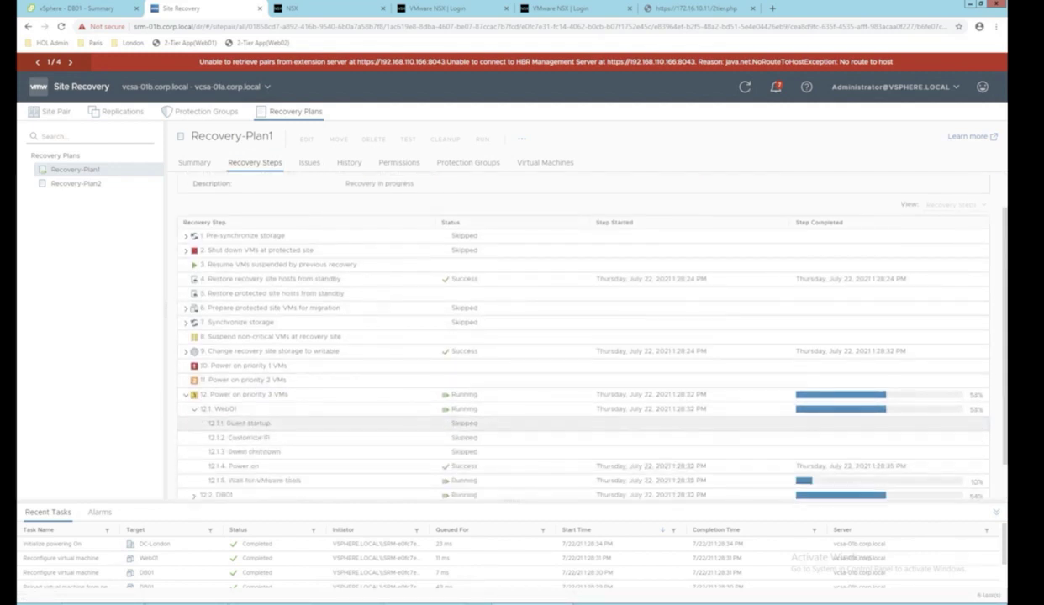
{"action": "left_click", "coordinate": [79, 8]}
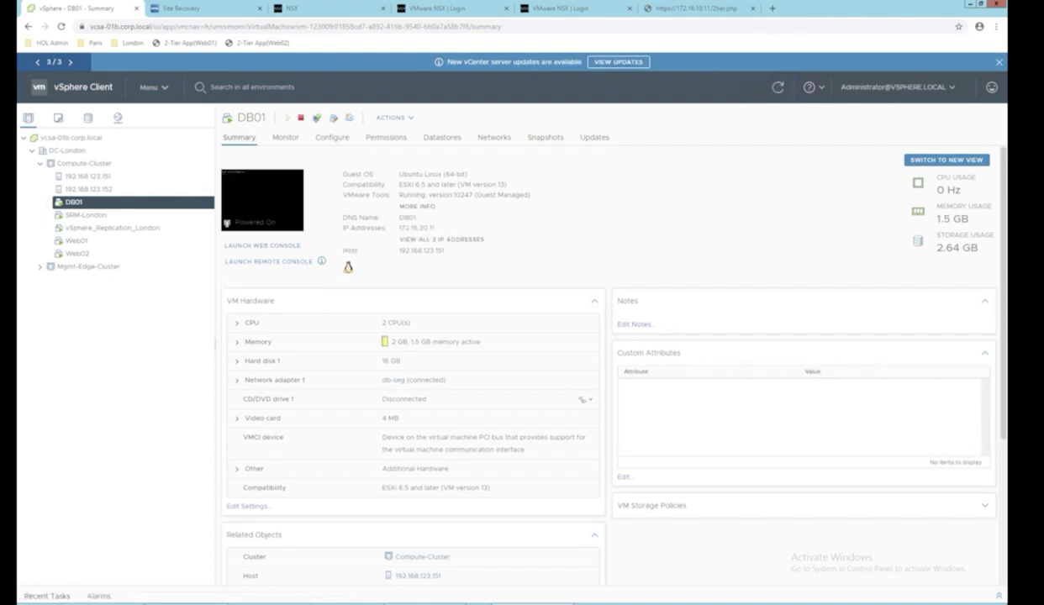
Step: Reload the 2-tier app page served by Web01, test the Web02 page, and reload the Web01 page again
{"action": "left_click", "coordinate": [711, 9]}
{"action": "right_click", "coordinate": [706, 8]}
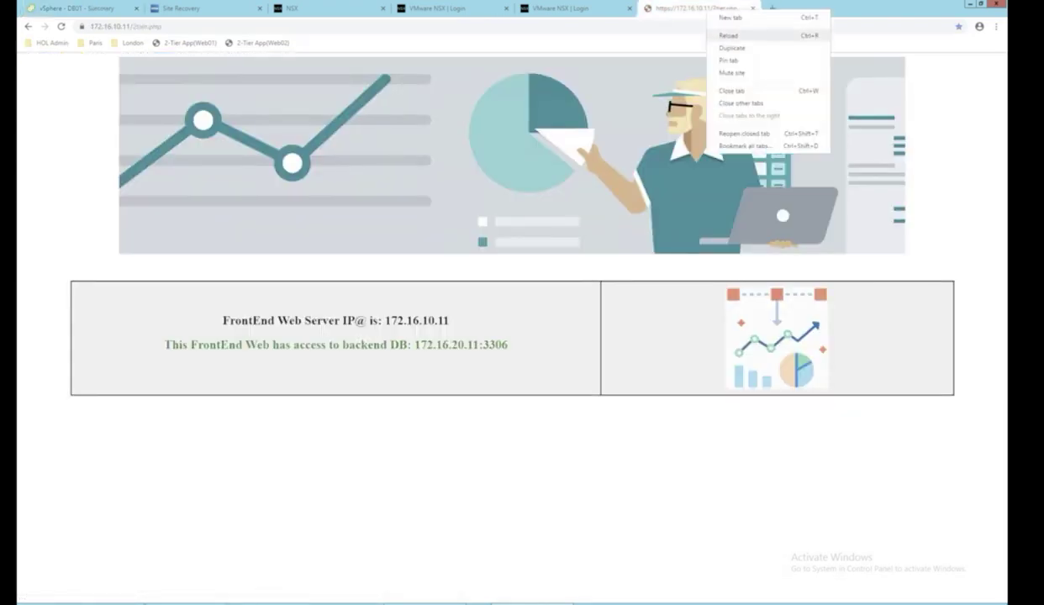
{"action": "left_click", "coordinate": [728, 36]}
{"action": "left_click", "coordinate": [259, 42]}
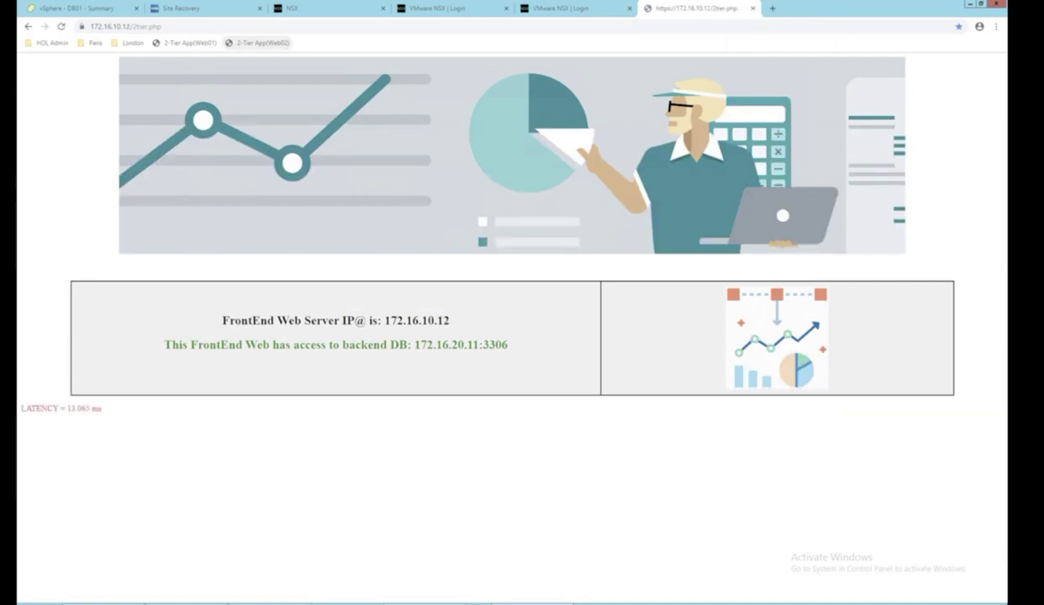
{"action": "left_click", "coordinate": [187, 42]}
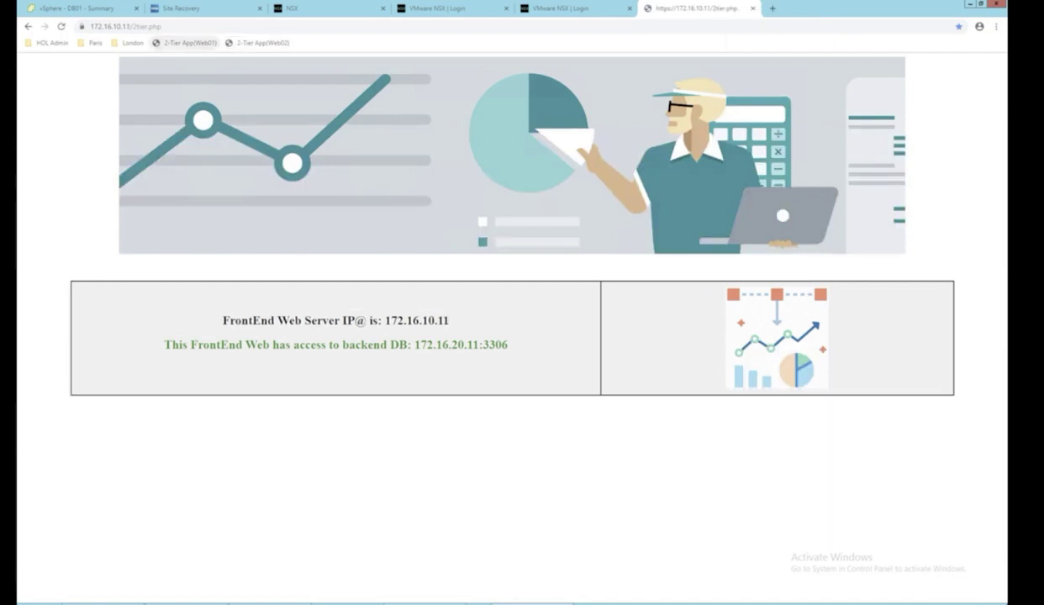
{"action": "right_click", "coordinate": [684, 9]}
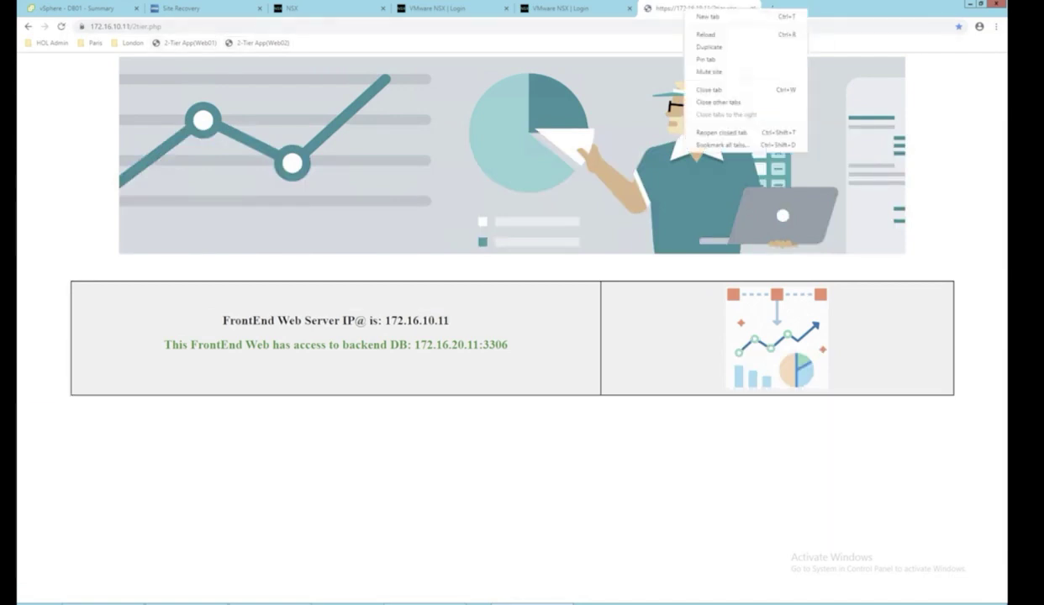
{"action": "left_click", "coordinate": [707, 35]}
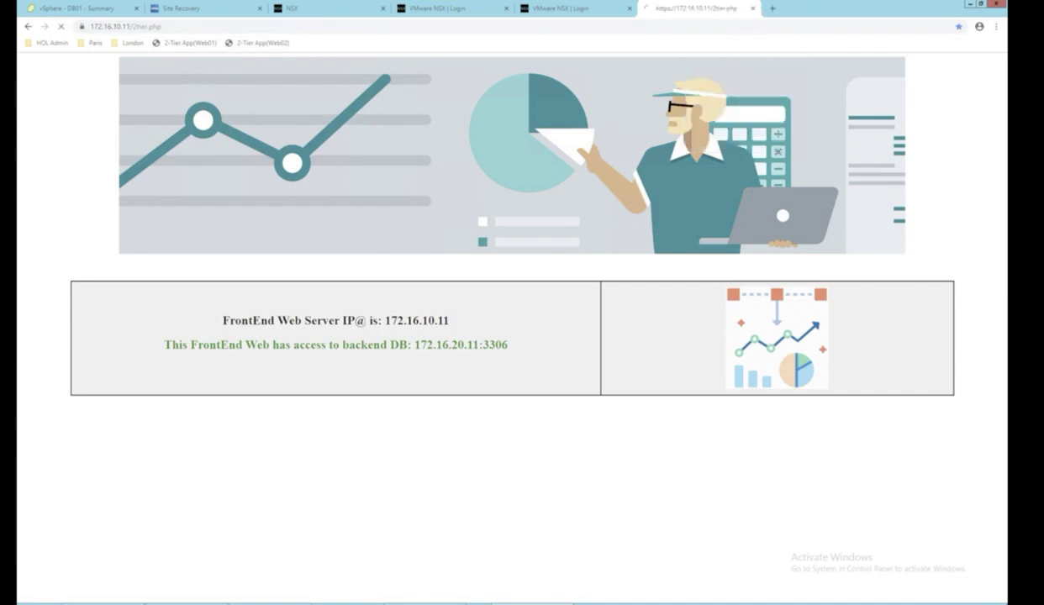
Step: Rerun tracert -d 172.16.10.12 in the Command Prompt and return to the browser
{"action": "key", "text": "alt+Tab"}
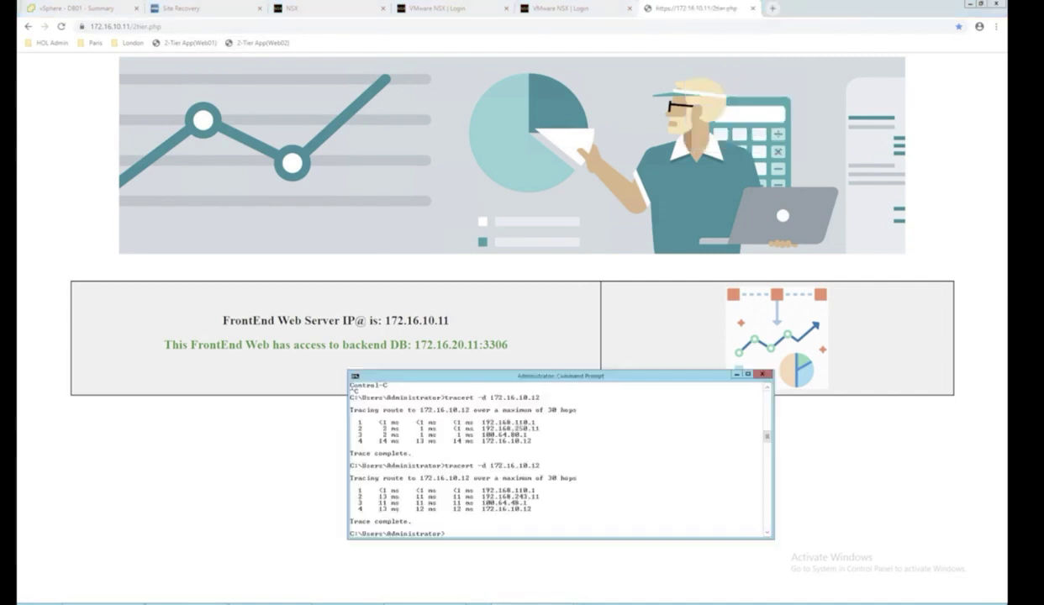
{"action": "key", "text": "Up"}
{"action": "key", "text": "Return"}
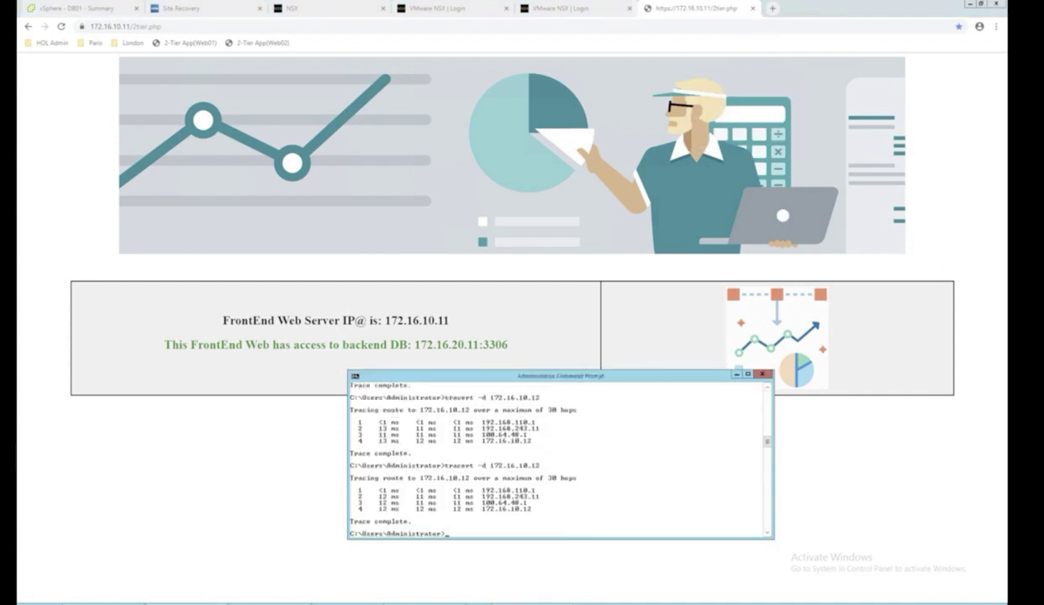
{"action": "key", "text": "alt+Tab"}
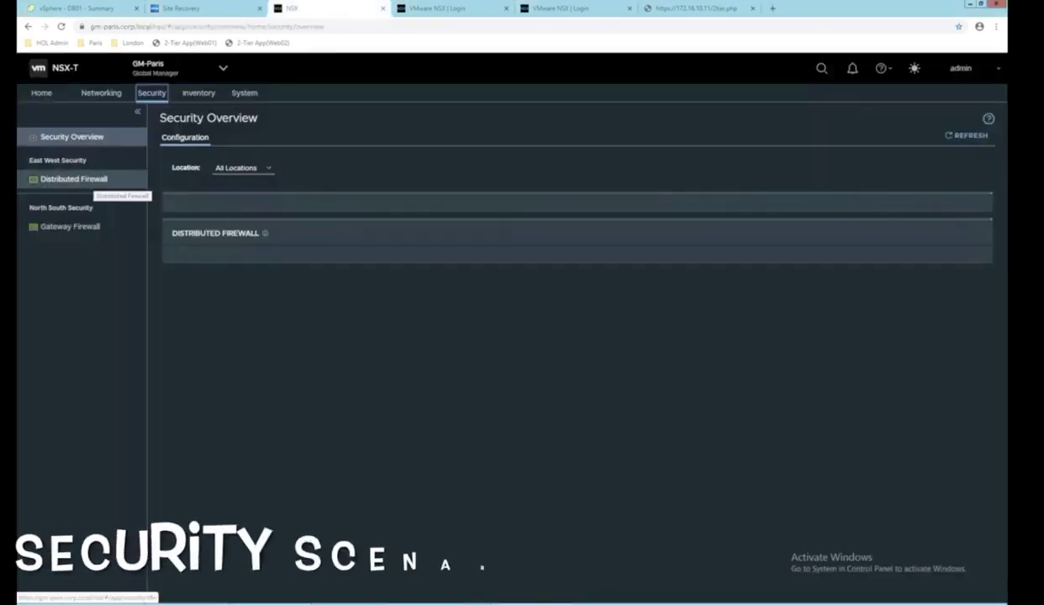
Step: In the GM-Paris Distributed Firewall, review the 2Tier-app policy and the members and definition of Web-VM-Group in the Any to Web rule
{"action": "left_click", "coordinate": [93, 179]}
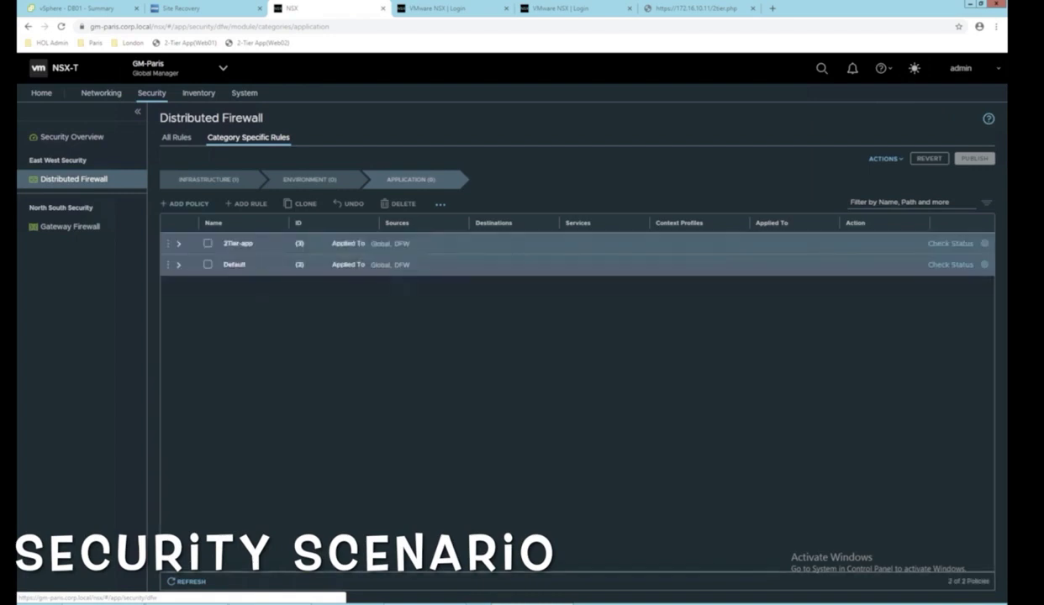
{"action": "left_click", "coordinate": [178, 243]}
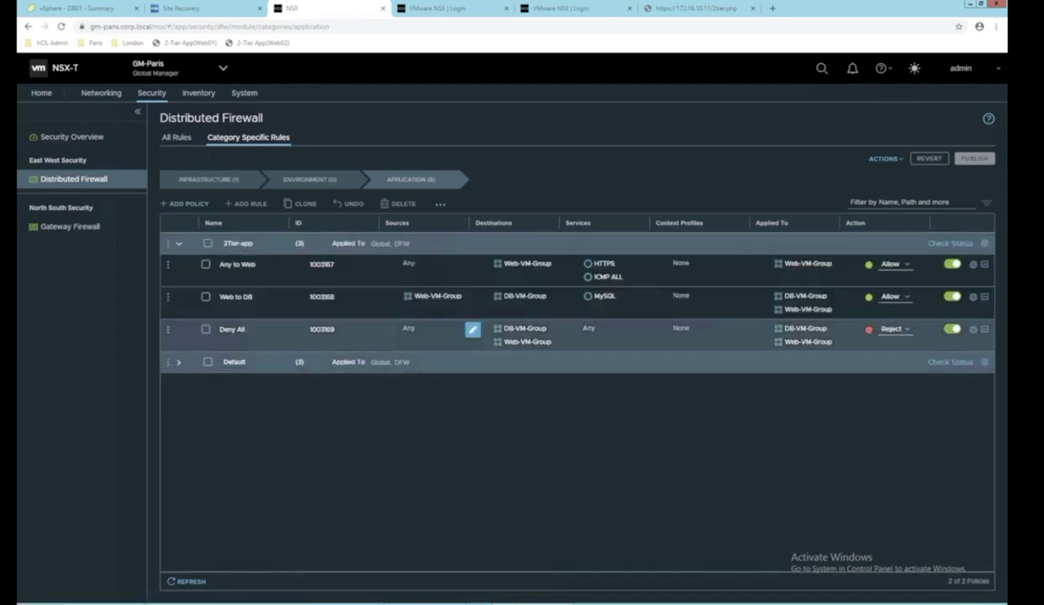
{"action": "left_click", "coordinate": [551, 263]}
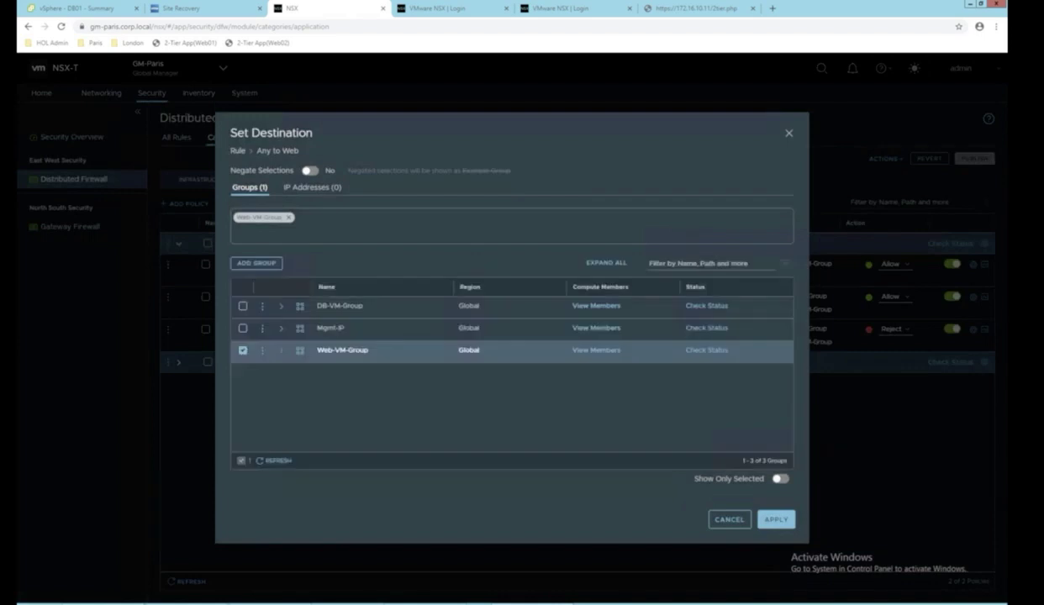
{"action": "left_click", "coordinate": [596, 350]}
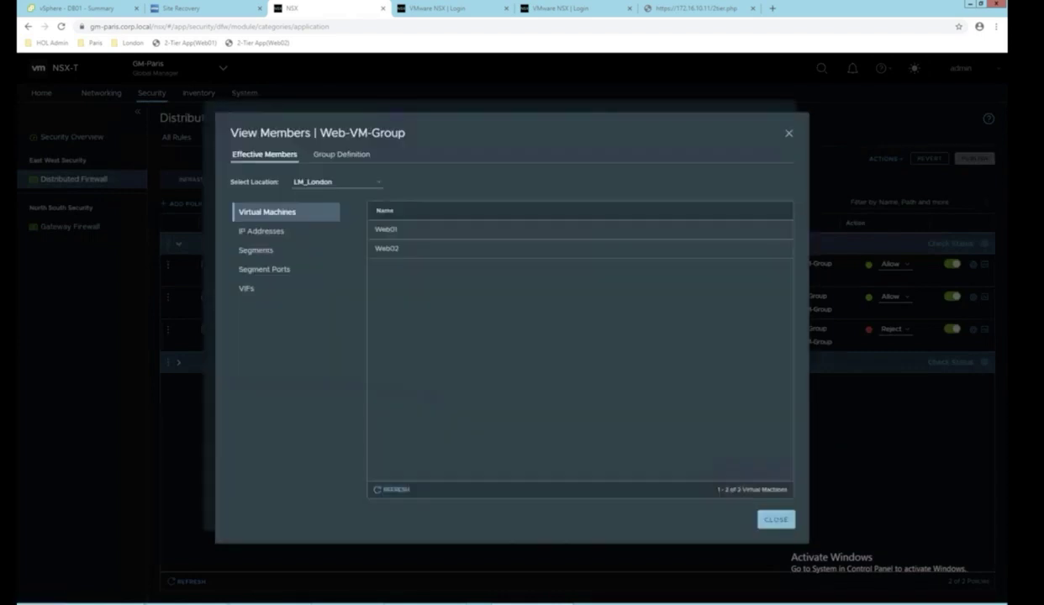
{"action": "left_click", "coordinate": [341, 154]}
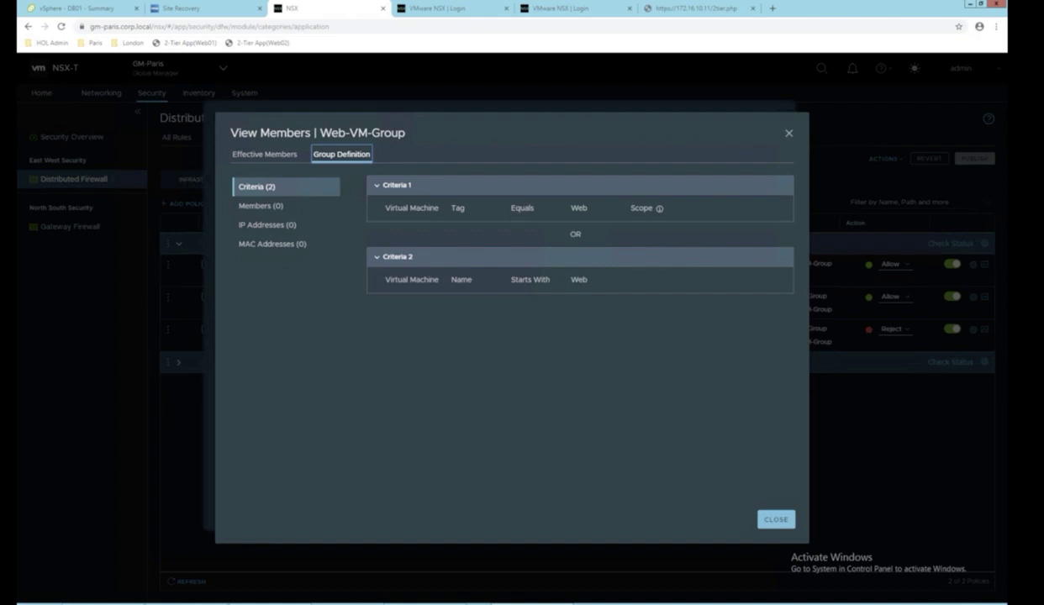
{"action": "left_click", "coordinate": [776, 520]}
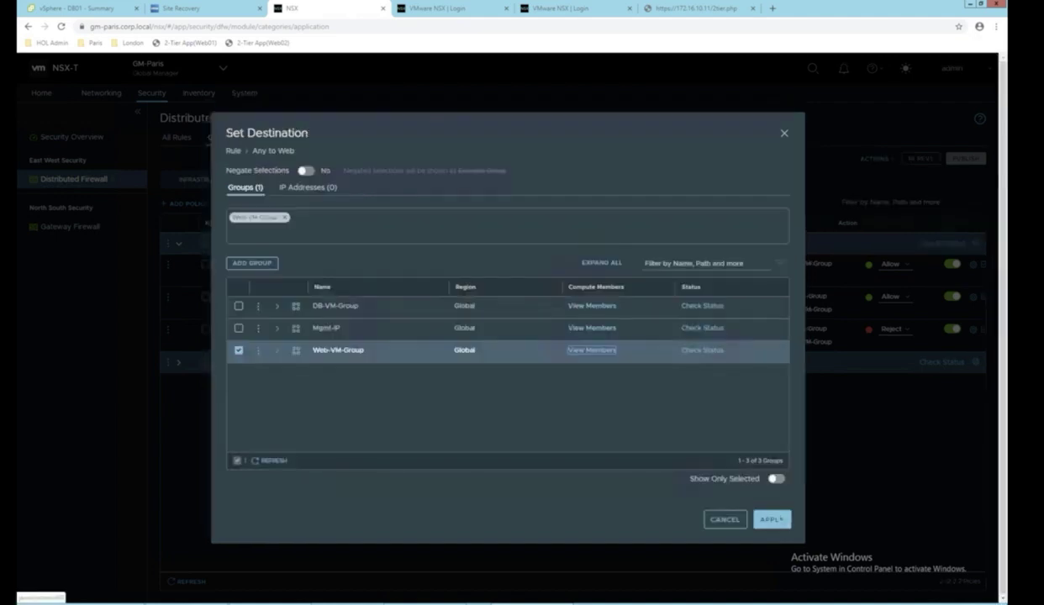
{"action": "left_click", "coordinate": [725, 519]}
Step: Examine the effective members and group definition of DB-VM-Group in the Web to DB rule's destination
{"action": "left_click", "coordinate": [561, 296]}
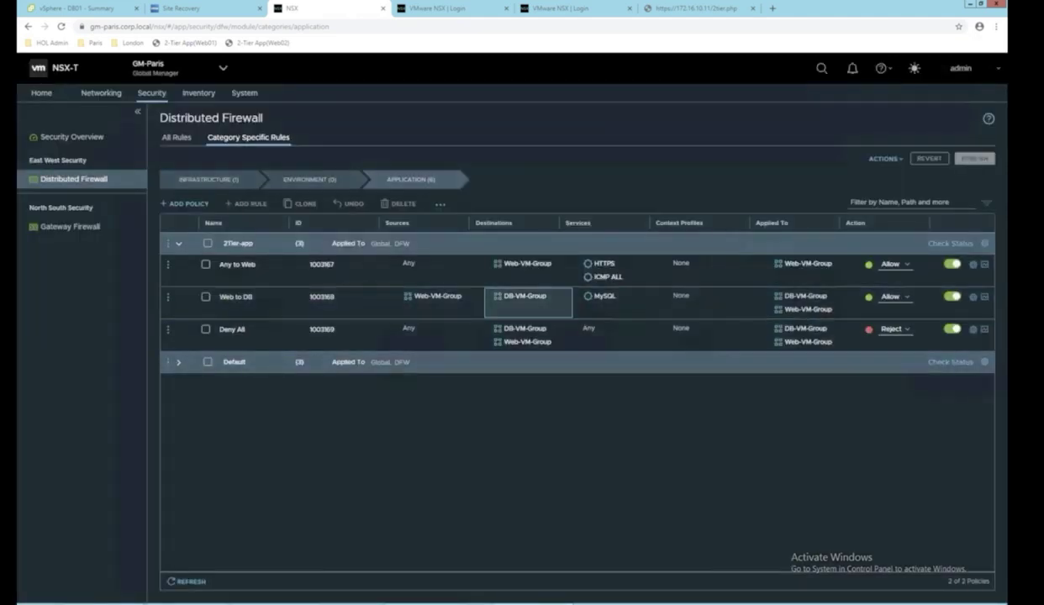
{"action": "left_click", "coordinate": [596, 305]}
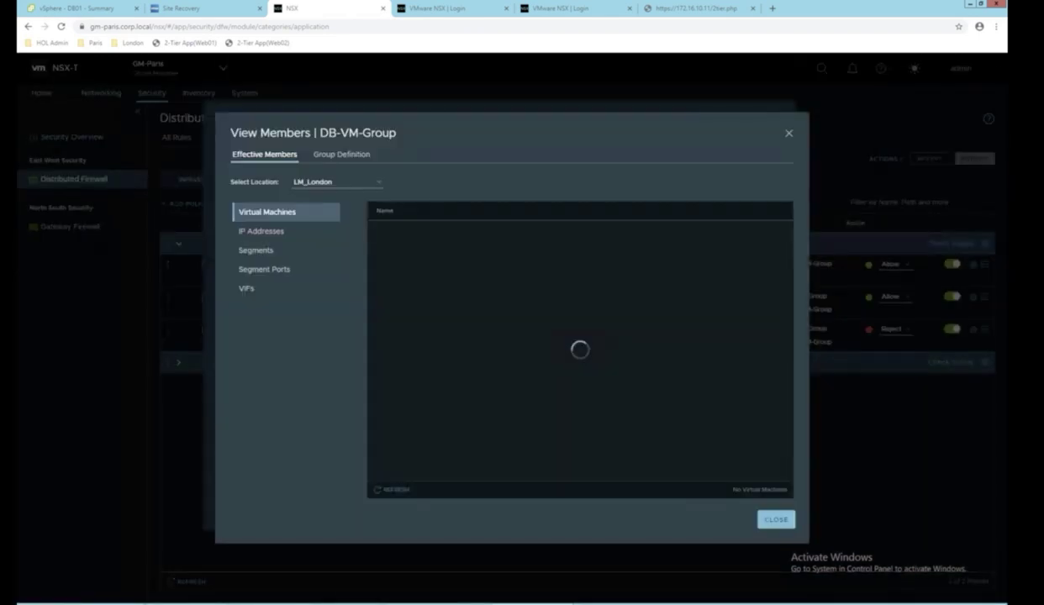
{"action": "left_click", "coordinate": [341, 154]}
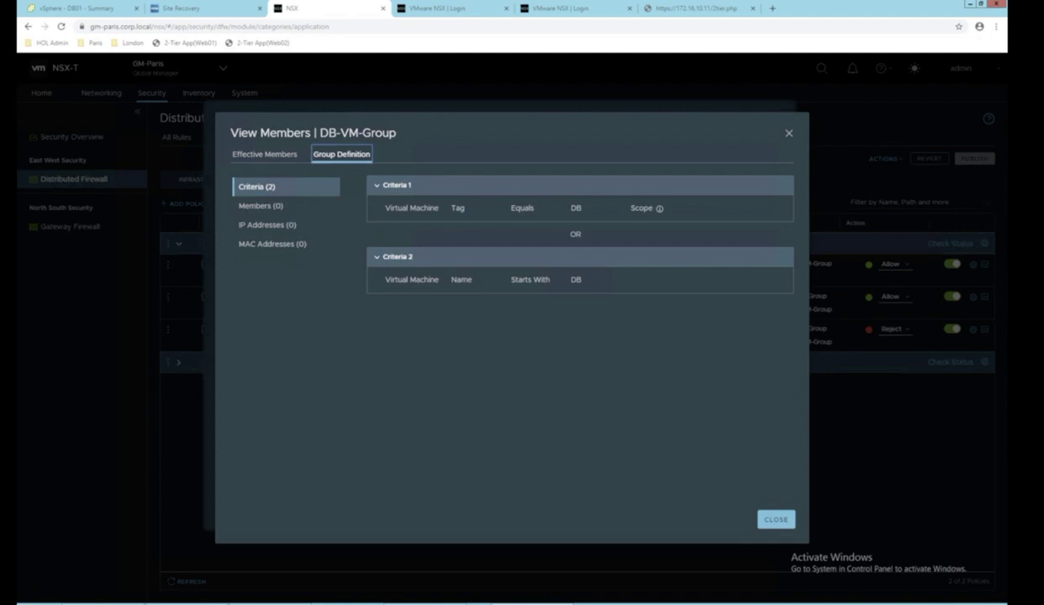
{"action": "left_click", "coordinate": [776, 520]}
{"action": "left_click", "coordinate": [725, 520]}
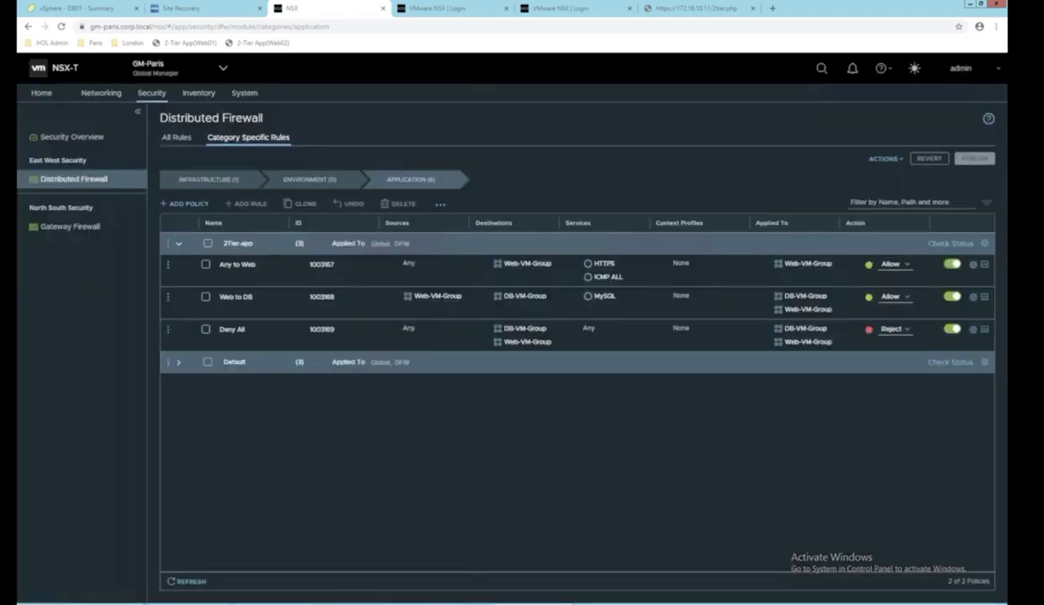
Step: Set the Web to DB rule's action to Reject and publish the change
{"action": "left_click", "coordinate": [894, 297]}
{"action": "left_click", "coordinate": [871, 321]}
Step: Reload the 2-tier app page on Web01, open the Web02 page, and reload it to test backend database access
{"action": "left_click", "coordinate": [696, 9]}
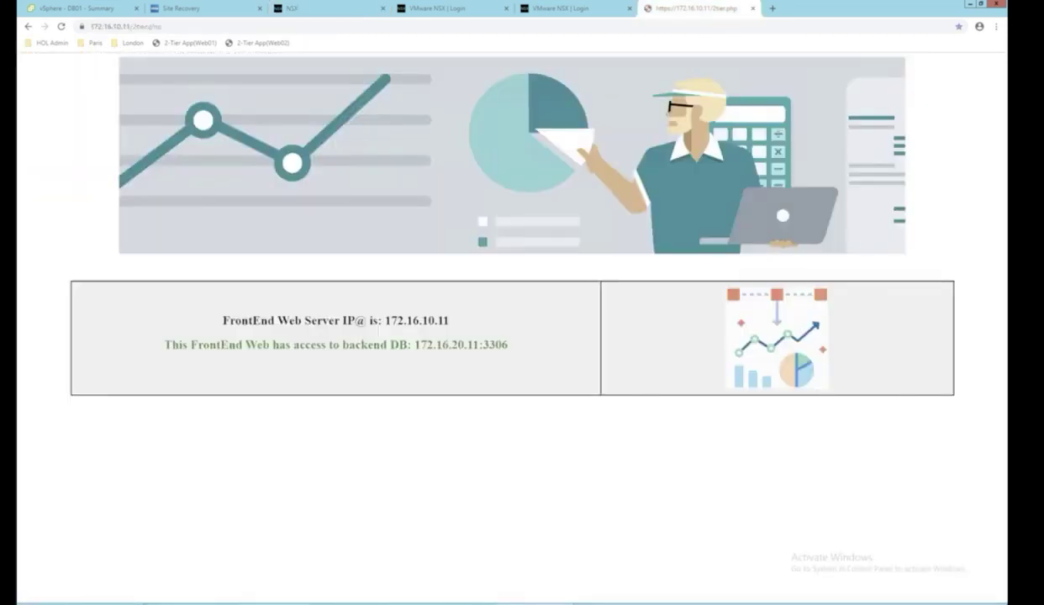
{"action": "right_click", "coordinate": [681, 8]}
{"action": "left_click", "coordinate": [711, 30]}
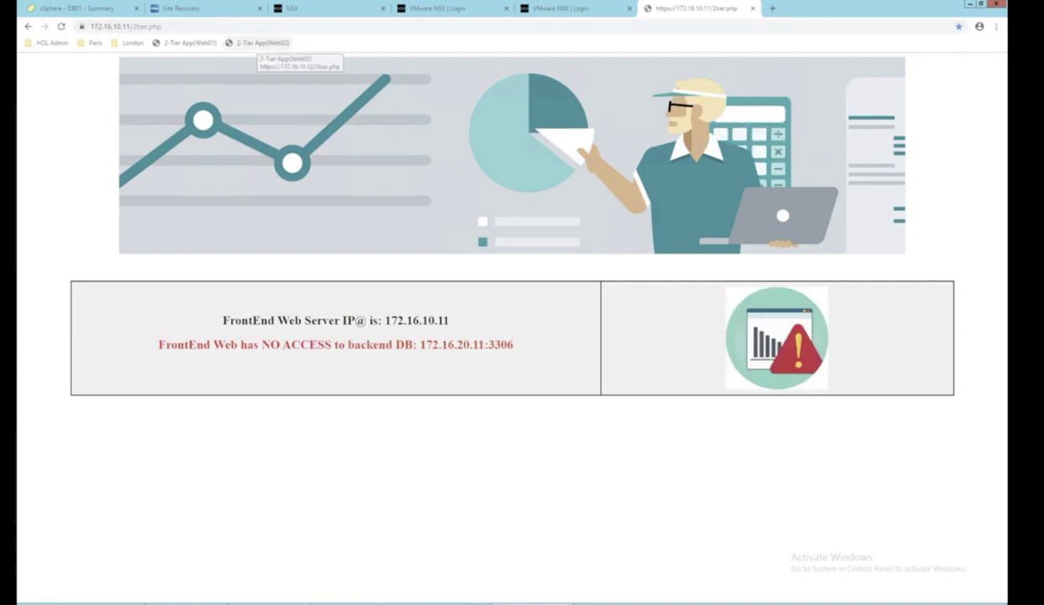
{"action": "left_click", "coordinate": [259, 42]}
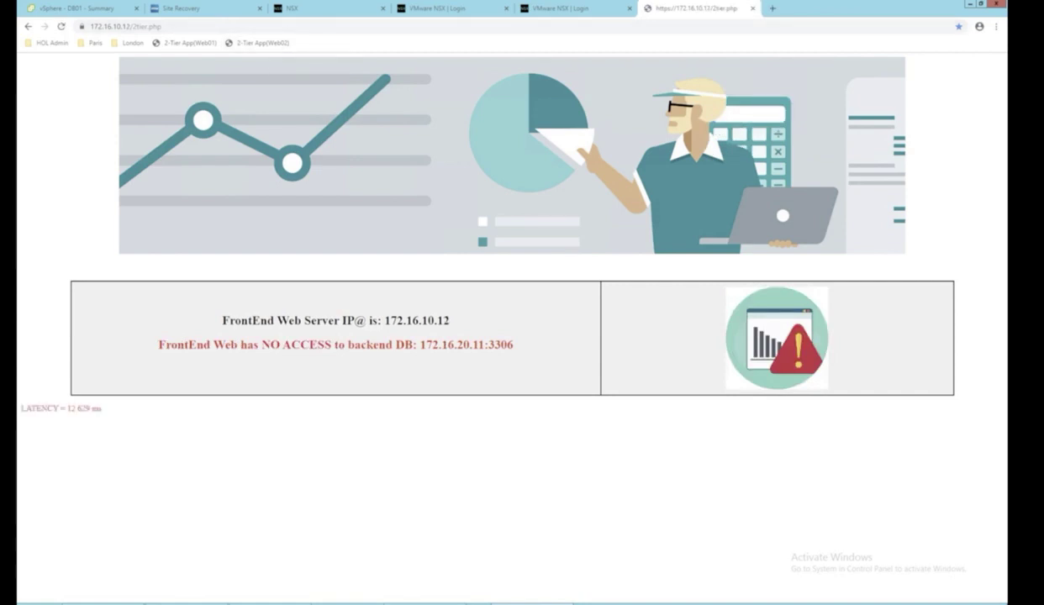
{"action": "right_click", "coordinate": [681, 7]}
{"action": "left_click", "coordinate": [707, 30]}
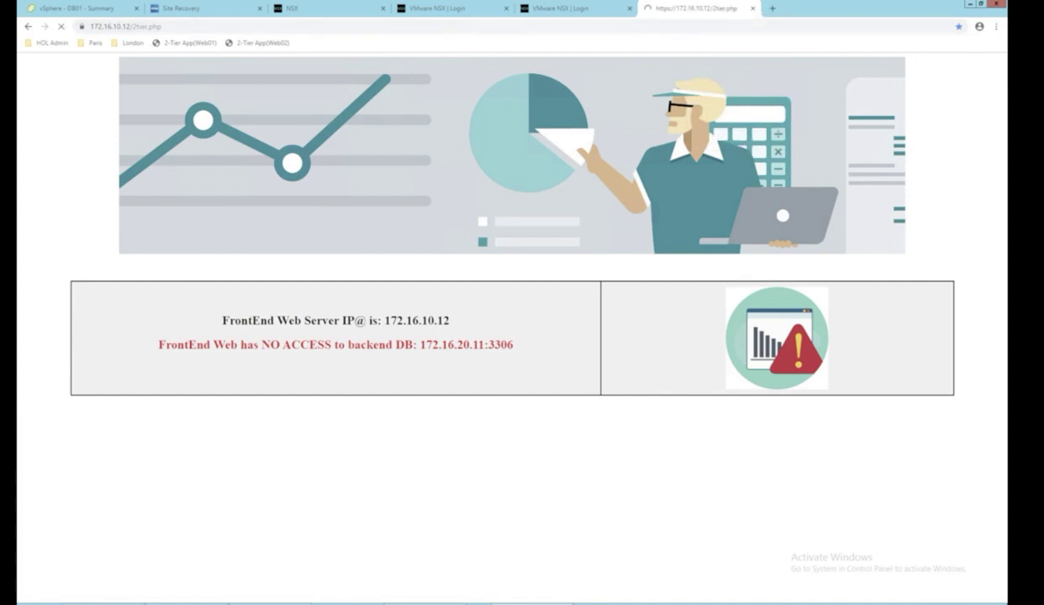
Step: In the GM-Paris Distributed Firewall, set the Web to DB rule's action back to Allow and publish the change
{"action": "left_click", "coordinate": [328, 8]}
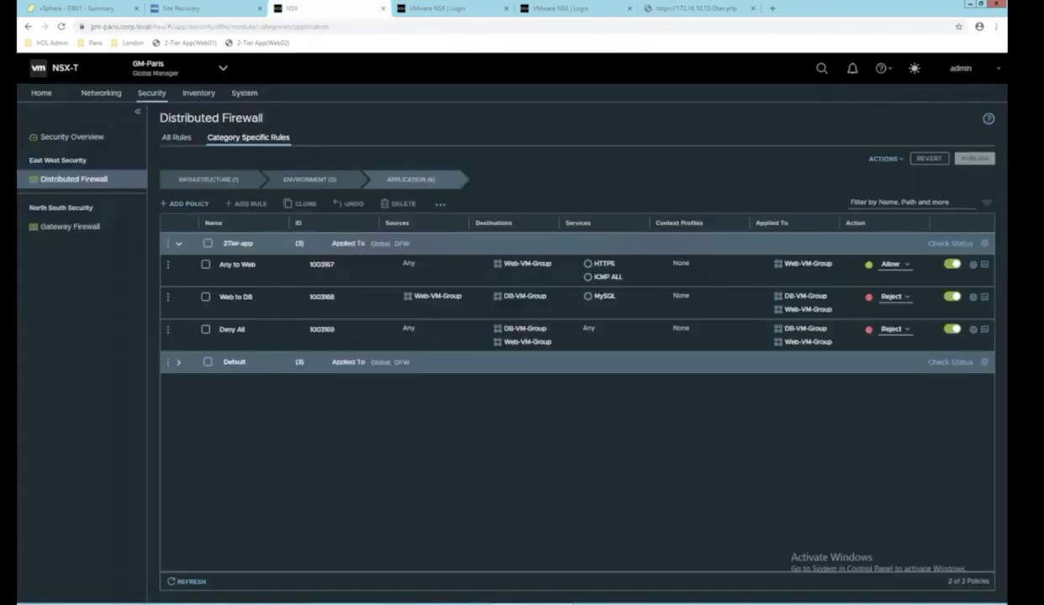
{"action": "left_click", "coordinate": [893, 296]}
{"action": "left_click", "coordinate": [891, 307]}
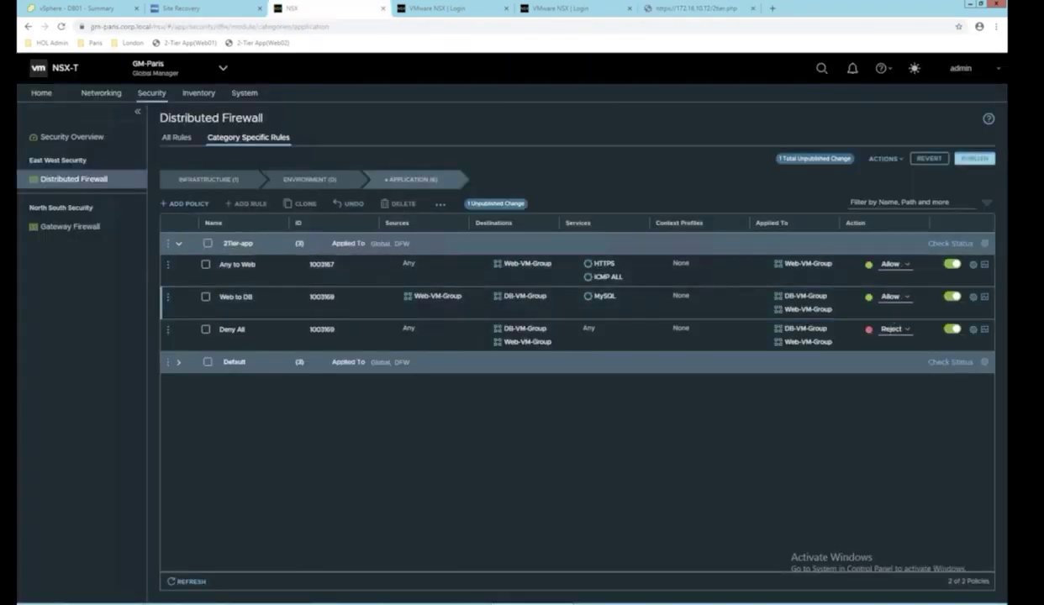
{"action": "left_click", "coordinate": [974, 158]}
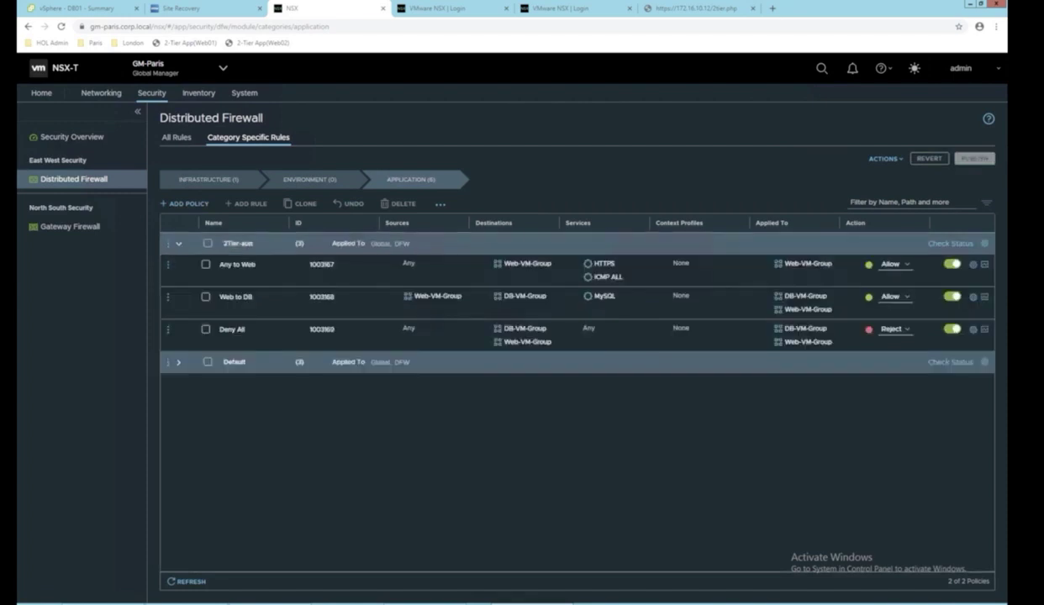
Step: Reload the Web02 app page and recheck the Web01 page for backend database access
{"action": "left_click", "coordinate": [697, 8]}
{"action": "right_click", "coordinate": [680, 10]}
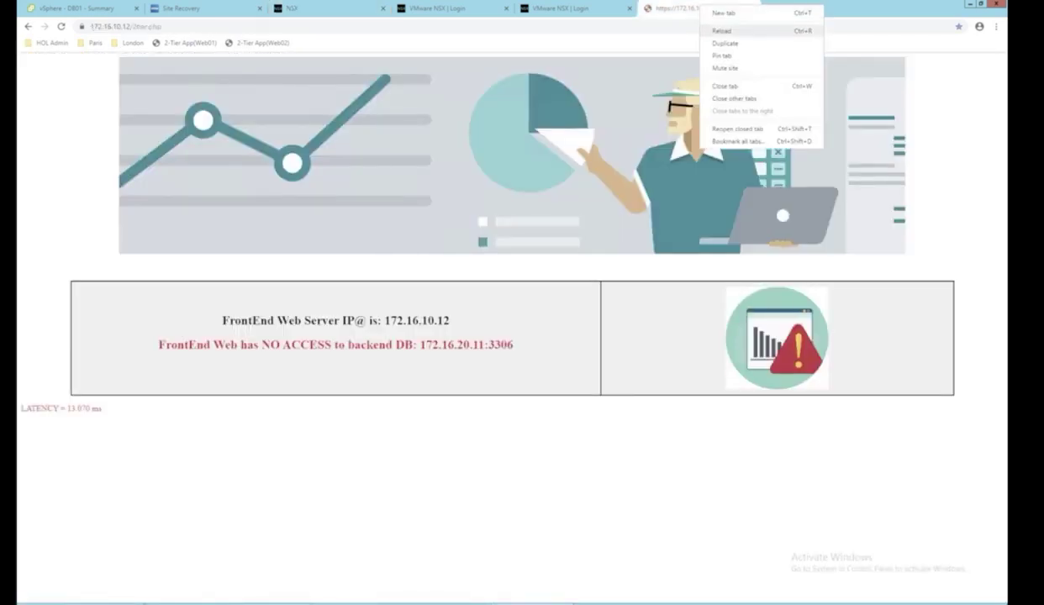
{"action": "left_click", "coordinate": [706, 30]}
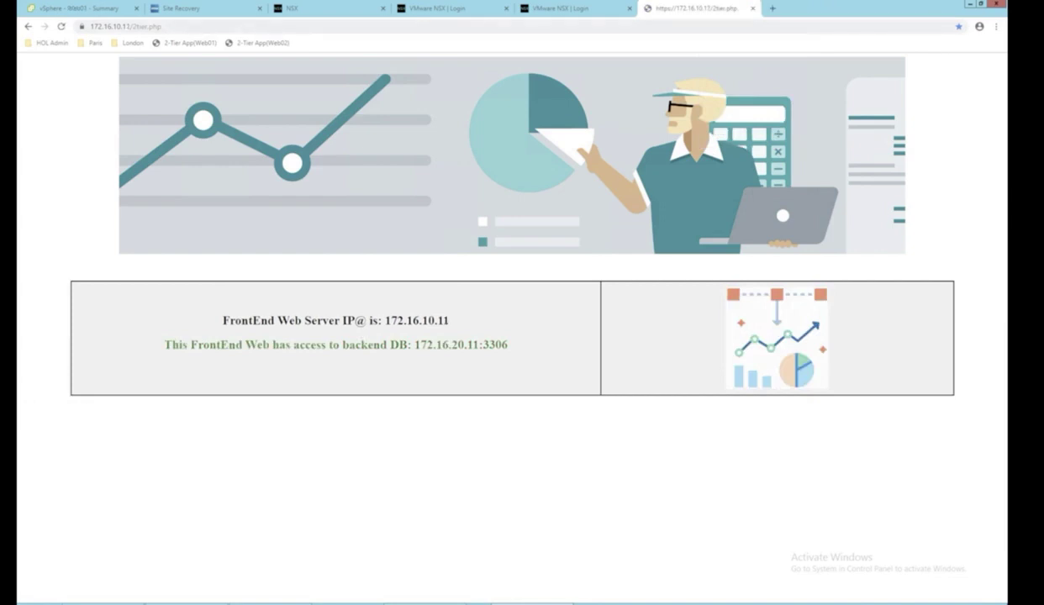
{"action": "left_click", "coordinate": [114, 26]}
{"action": "left_click", "coordinate": [114, 26]}
{"action": "key", "text": "BackSpace"}
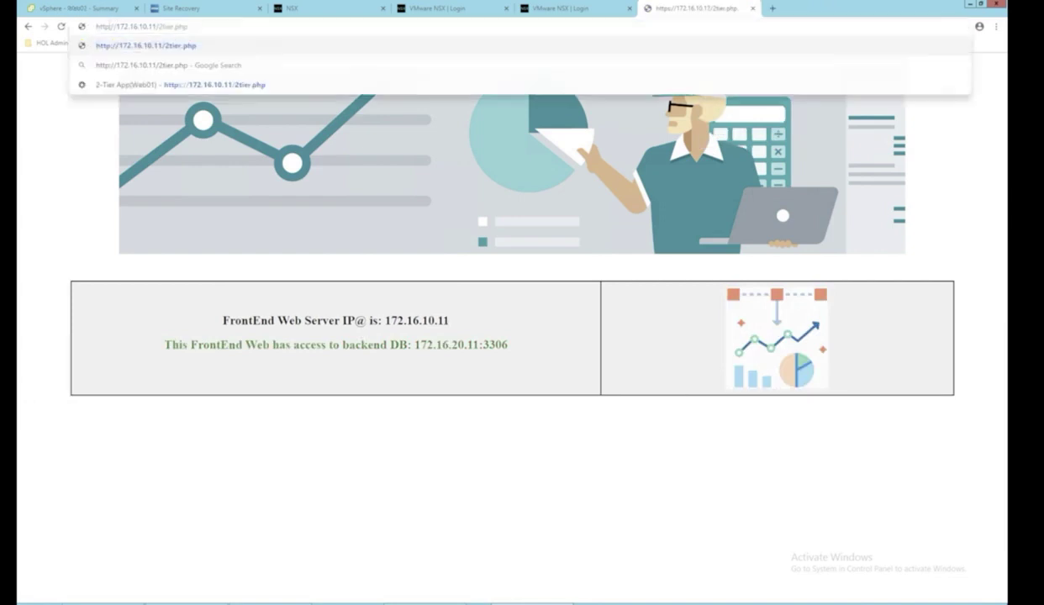
{"action": "key", "text": "Return"}
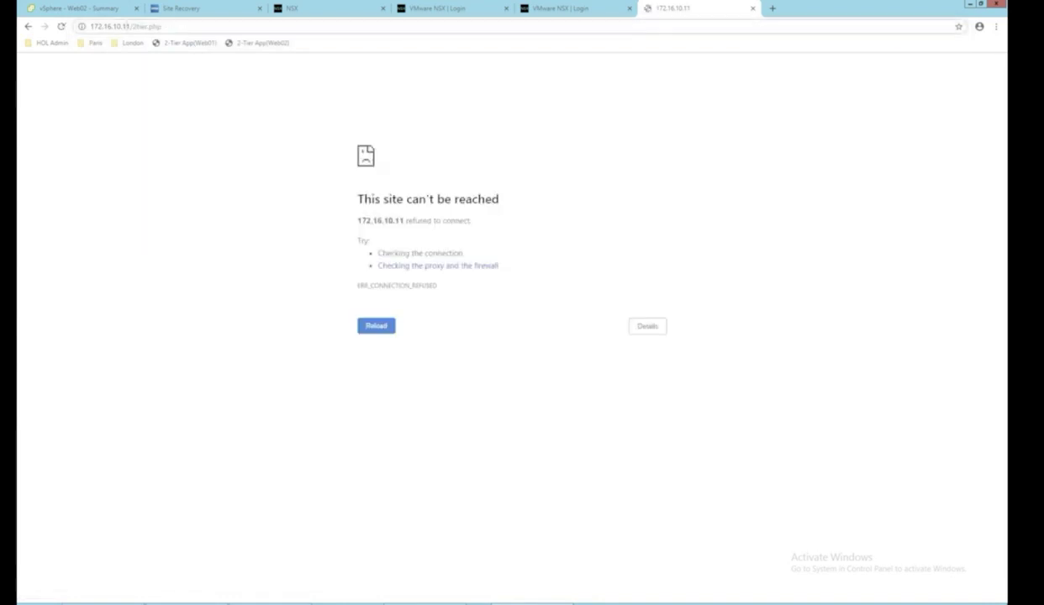
Step: Open the Web02 app page at 172.16.10.12/2tier.php, and request the same page over plain HTTP
{"action": "type", "text": "2"}
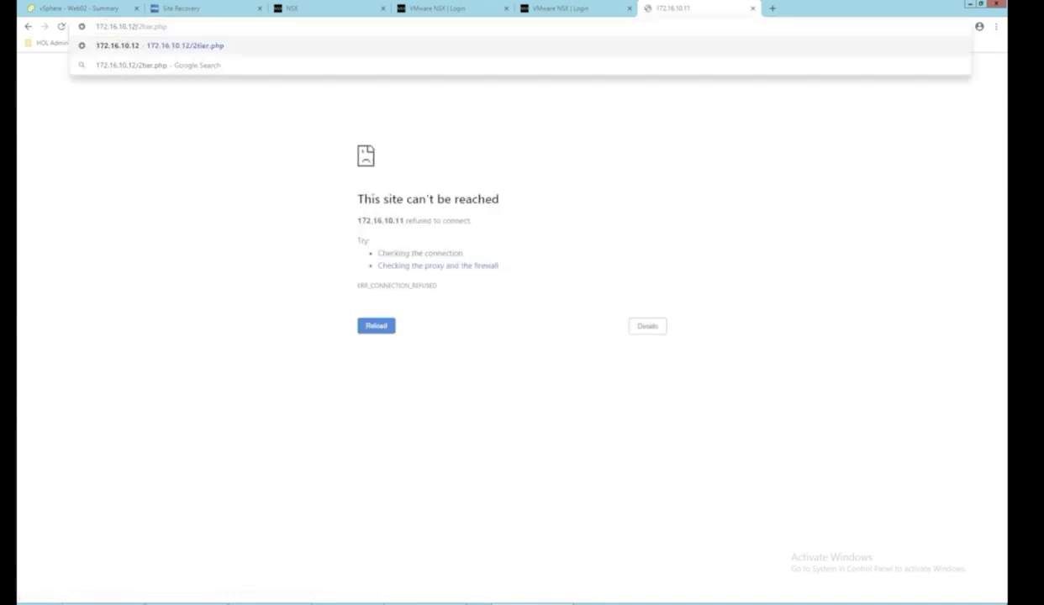
{"action": "key", "text": "Return"}
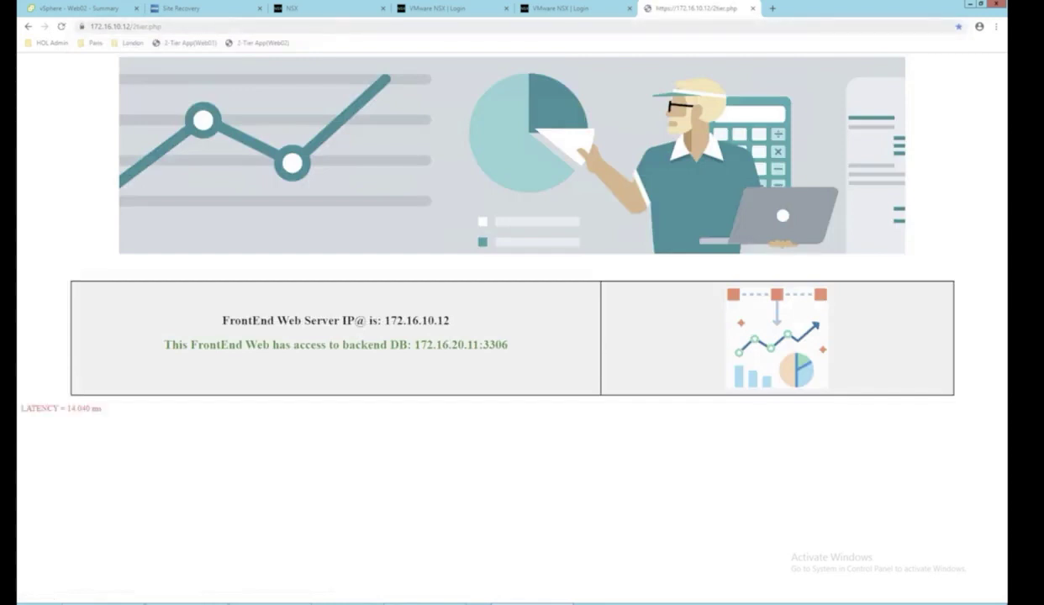
{"action": "left_click", "coordinate": [125, 26]}
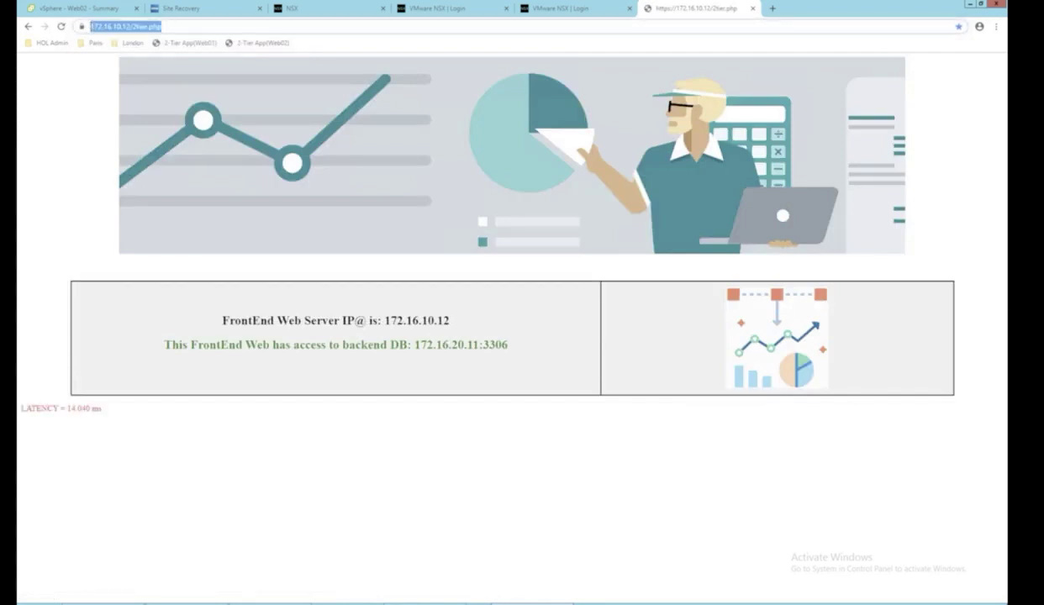
{"action": "left_click", "coordinate": [113, 26]}
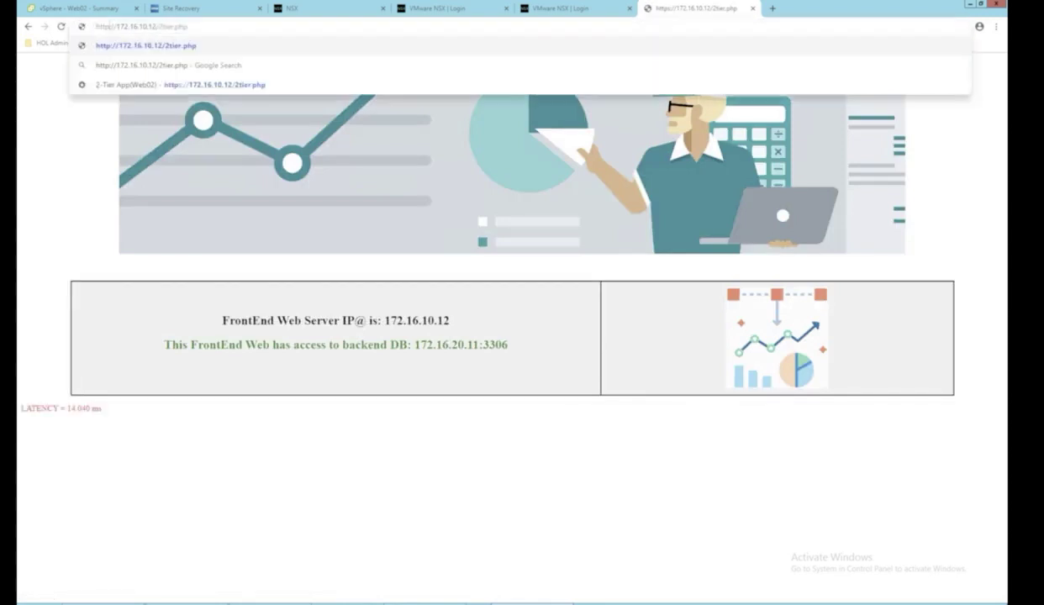
{"action": "key", "text": "Return"}
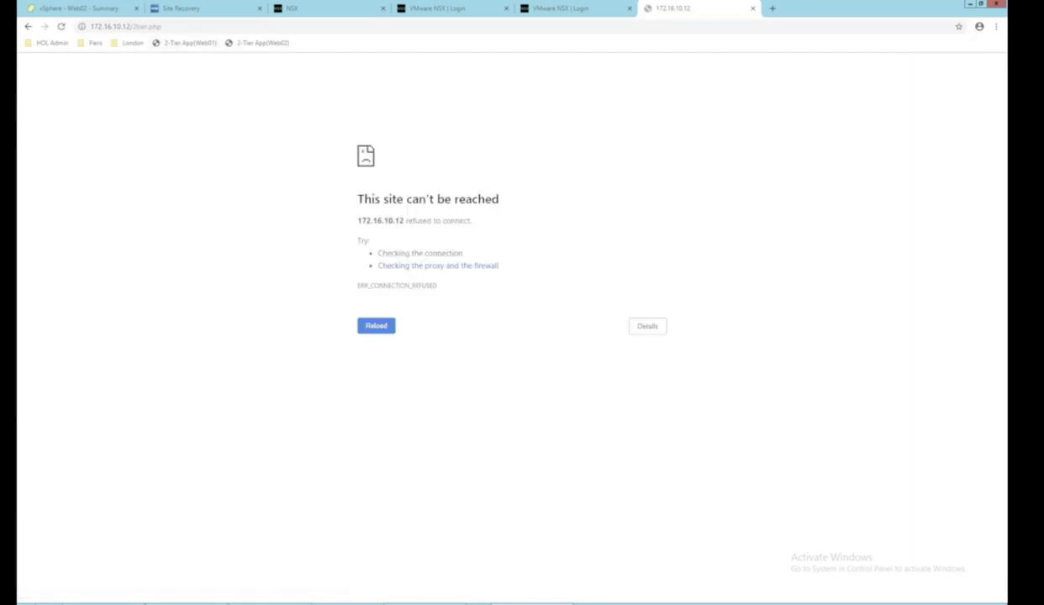
Step: In the vSphere Client inventory, check the summaries of DB01 and Web01 in London and of Web01 in Paris
{"action": "left_click", "coordinate": [323, 7]}
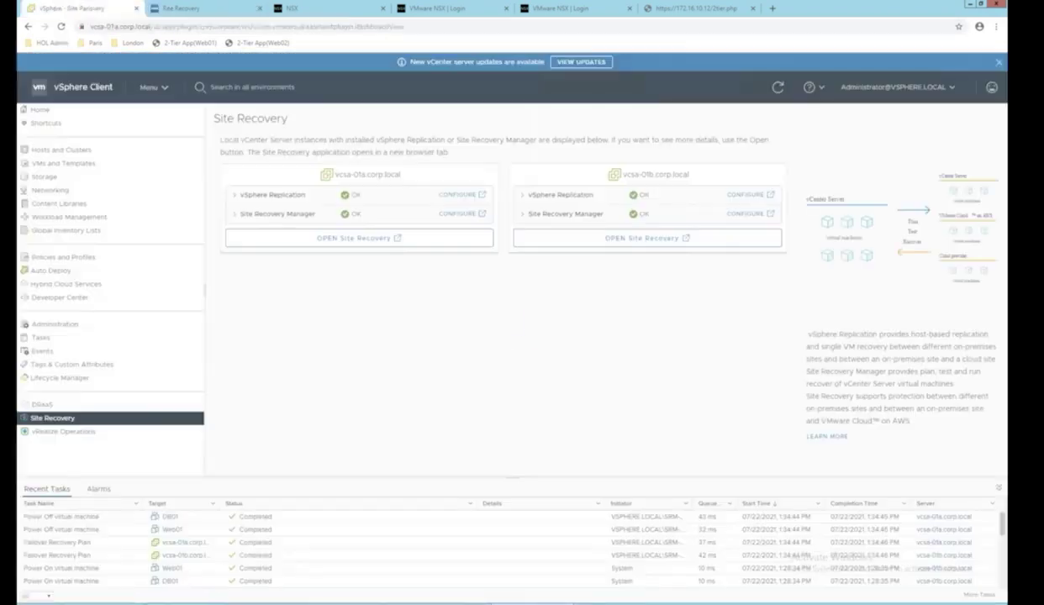
{"action": "left_click", "coordinate": [76, 185]}
{"action": "left_click", "coordinate": [73, 341]}
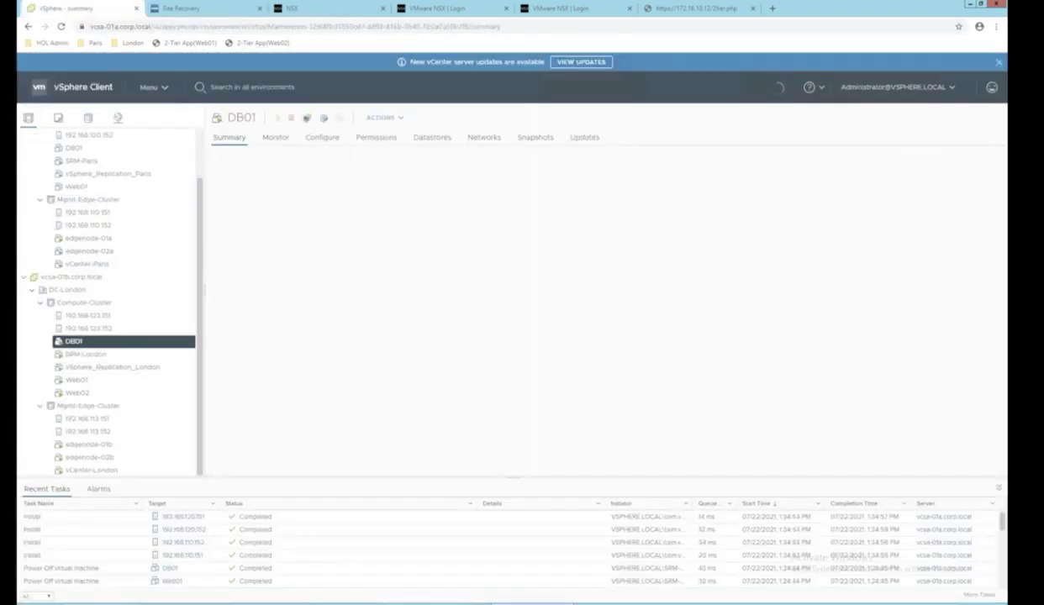
{"action": "left_click", "coordinate": [76, 380]}
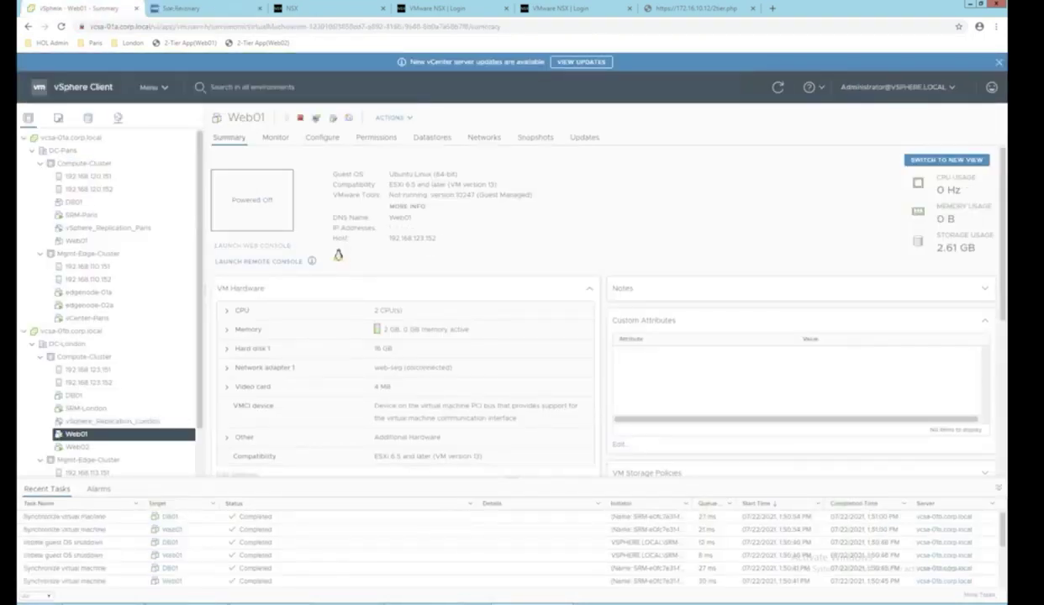
{"action": "left_click", "coordinate": [77, 240]}
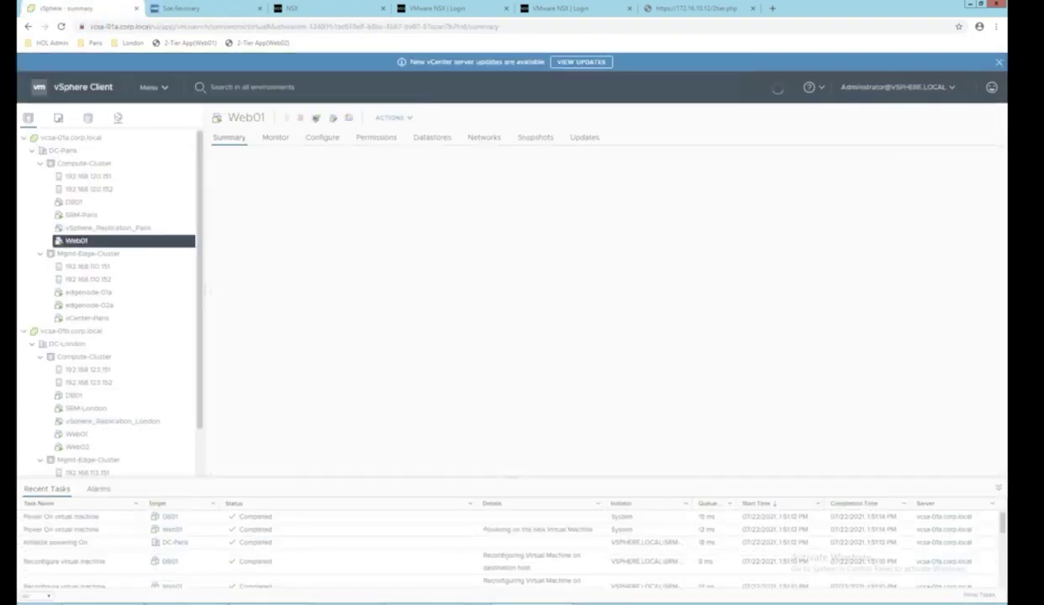
Step: Monitor Recovery-Plan1's recovery steps in Site Recovery, checking the Web02 app page and the Paris Web01 summary in between
{"action": "left_click", "coordinate": [181, 8]}
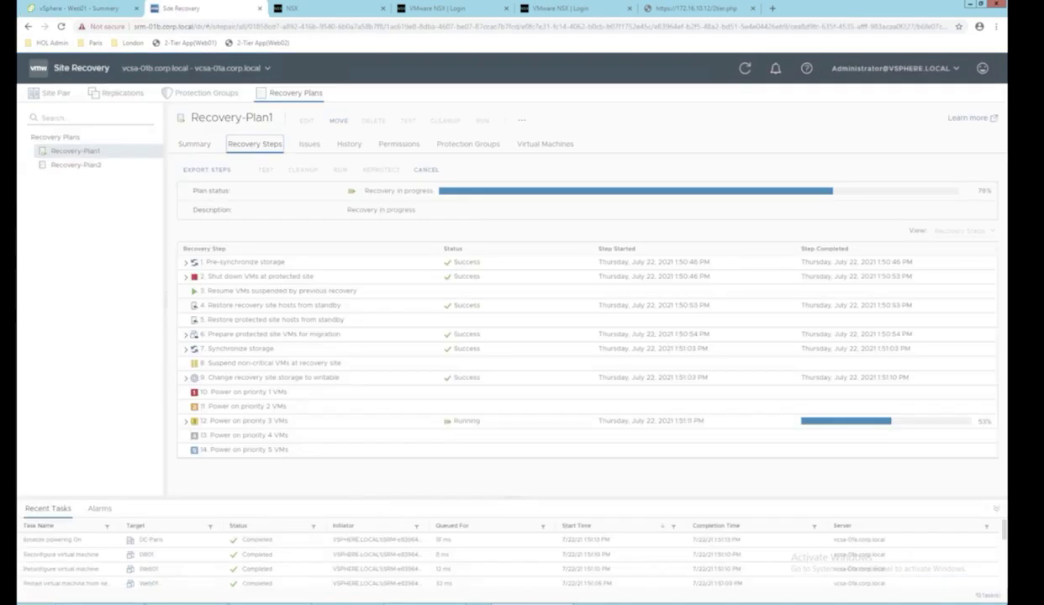
{"action": "left_click", "coordinate": [698, 8]}
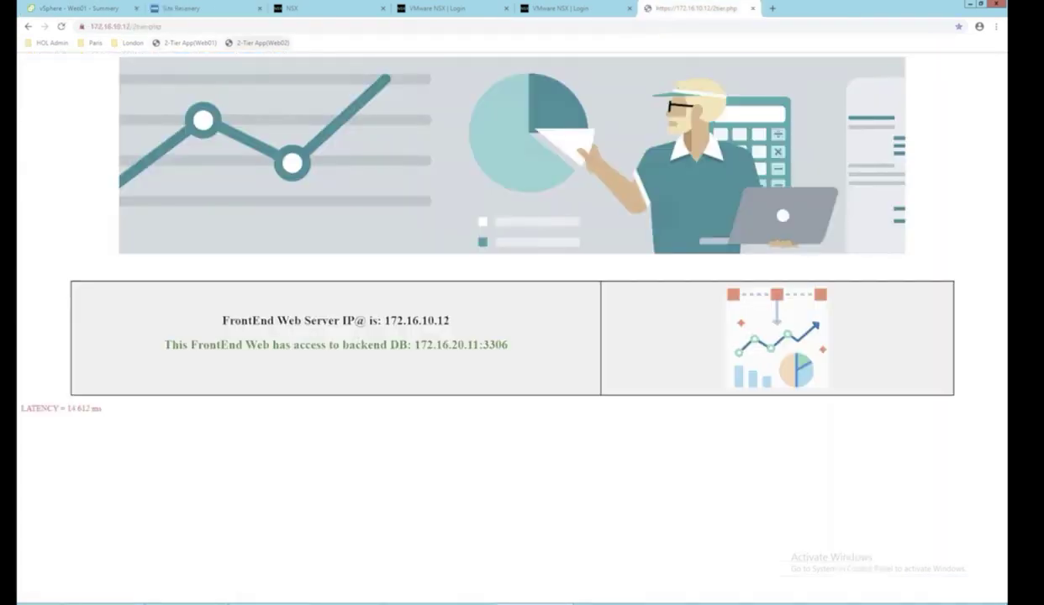
{"action": "left_click", "coordinate": [80, 8]}
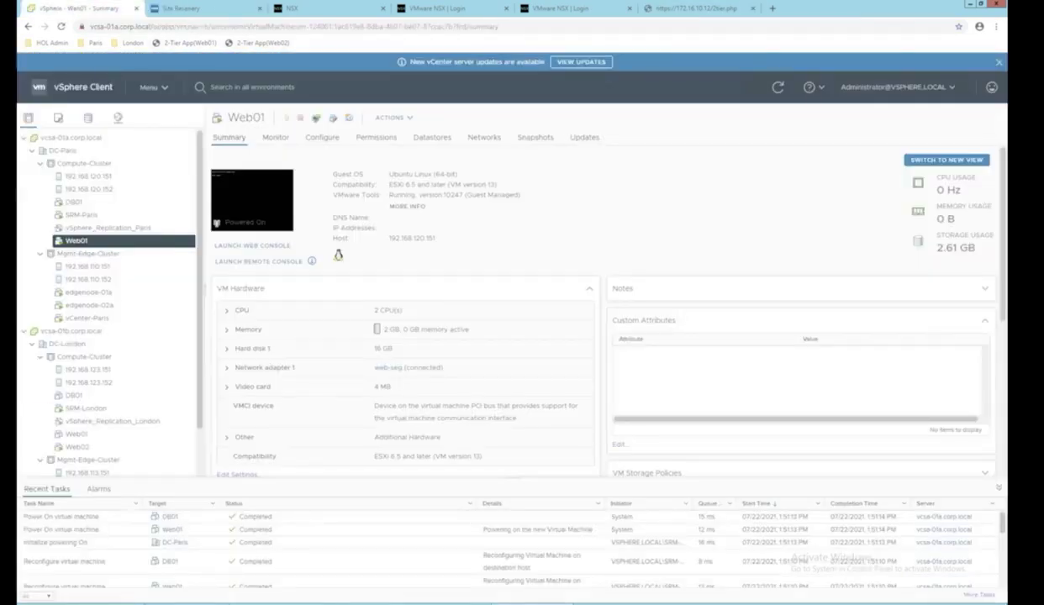
{"action": "key", "text": "ctrl+2"}
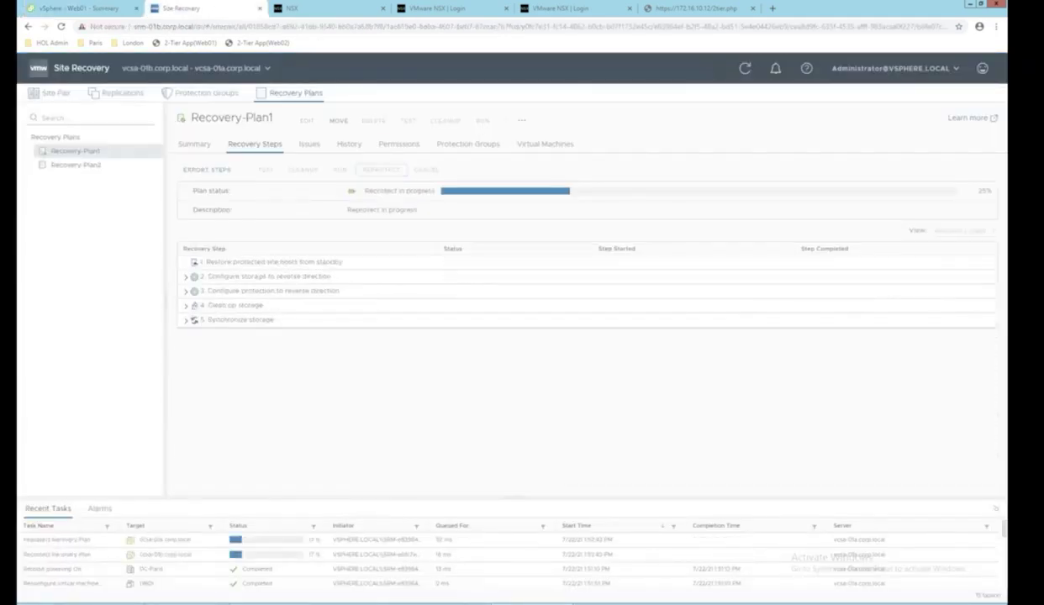
Step: In the vSphere Client, migrate Web02 to Compute-Cluster host 192.168.120.151 with high vMotion priority
{"action": "key", "text": "ctrl+1"}
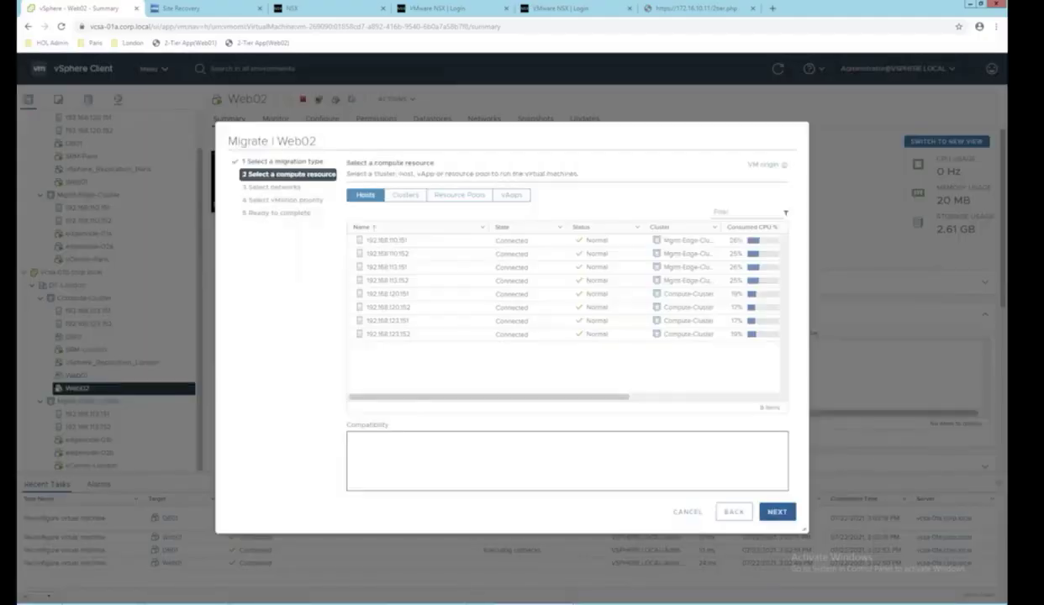
{"action": "left_click", "coordinate": [387, 293]}
{"action": "left_click", "coordinate": [777, 511]}
{"action": "left_click", "coordinate": [777, 511]}
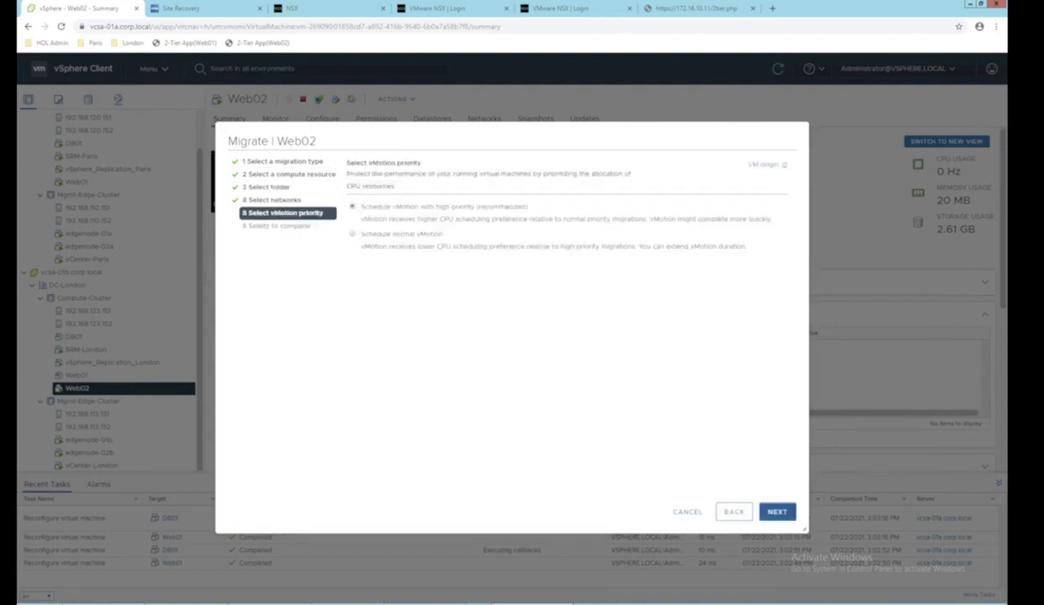
{"action": "left_click", "coordinate": [777, 511]}
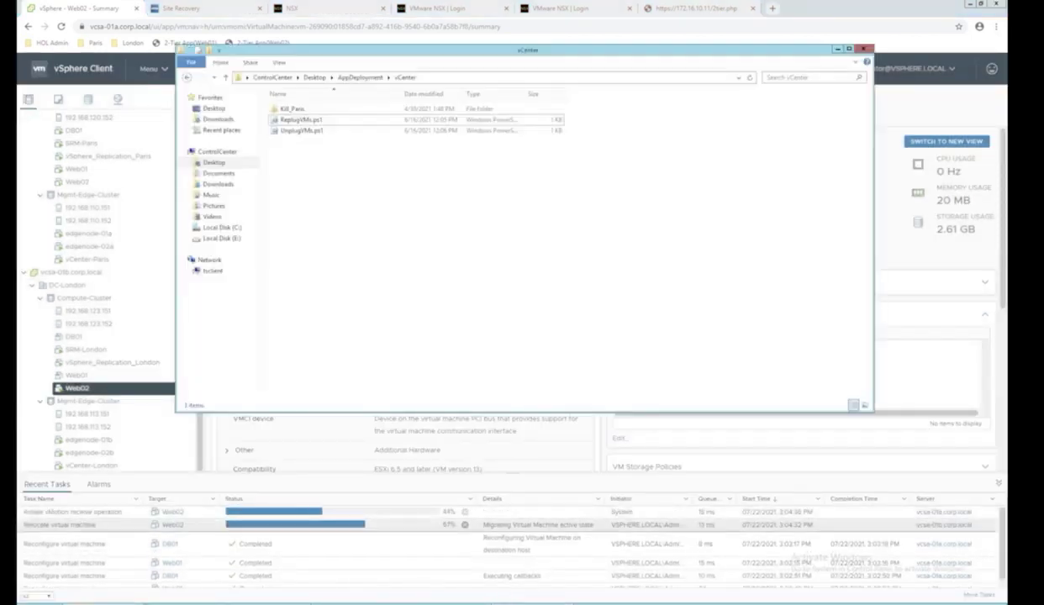
Step: Run the UnplugVMs.ps1 script from the vCenter folder, accepting the execution policy change with Yes to All
{"action": "left_click", "coordinate": [301, 130]}
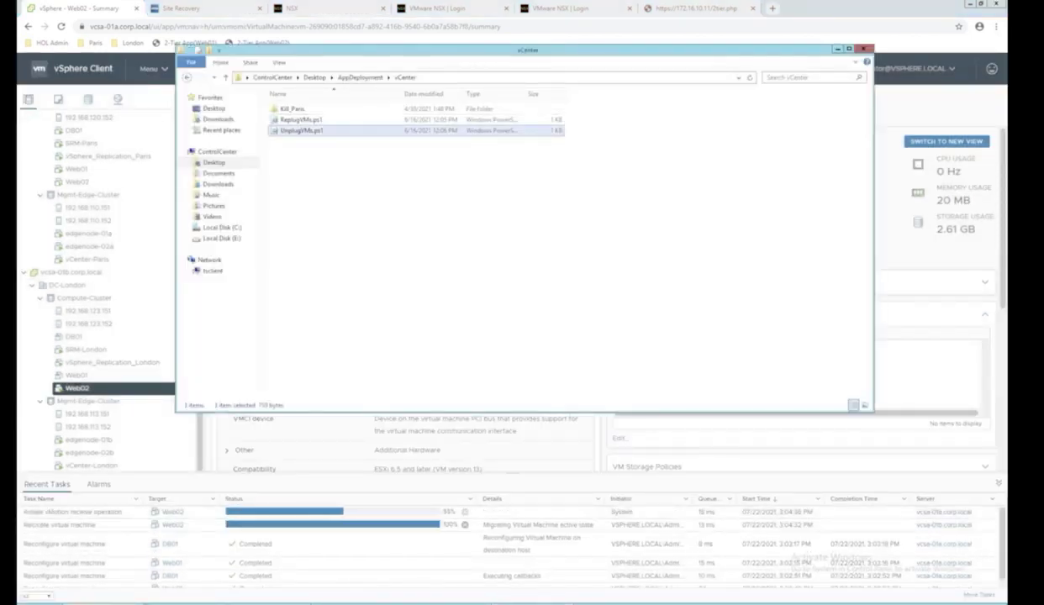
{"action": "type", "text": "A"}
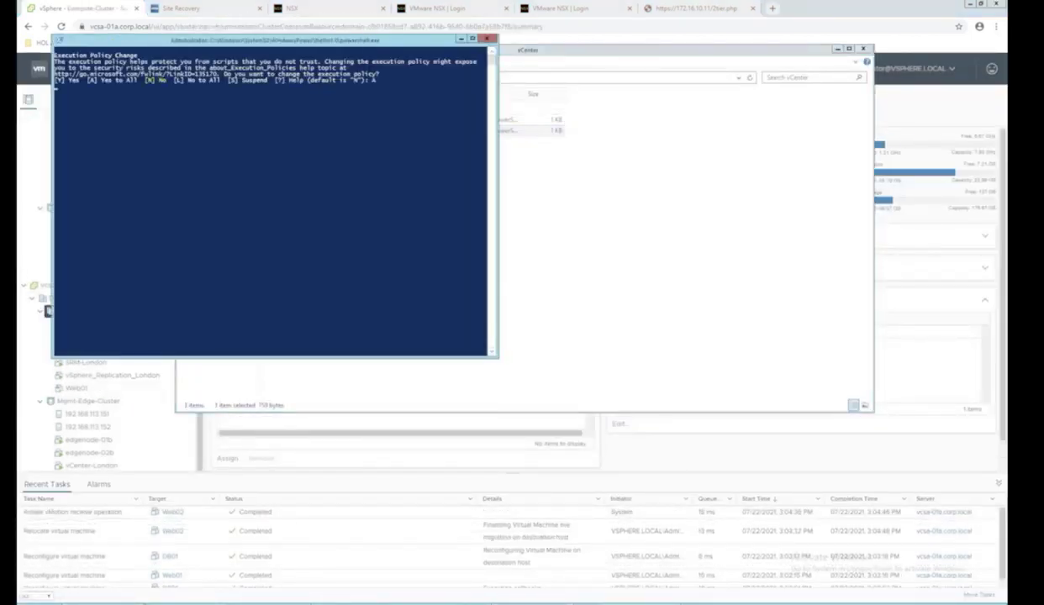
{"action": "key", "text": "Return"}
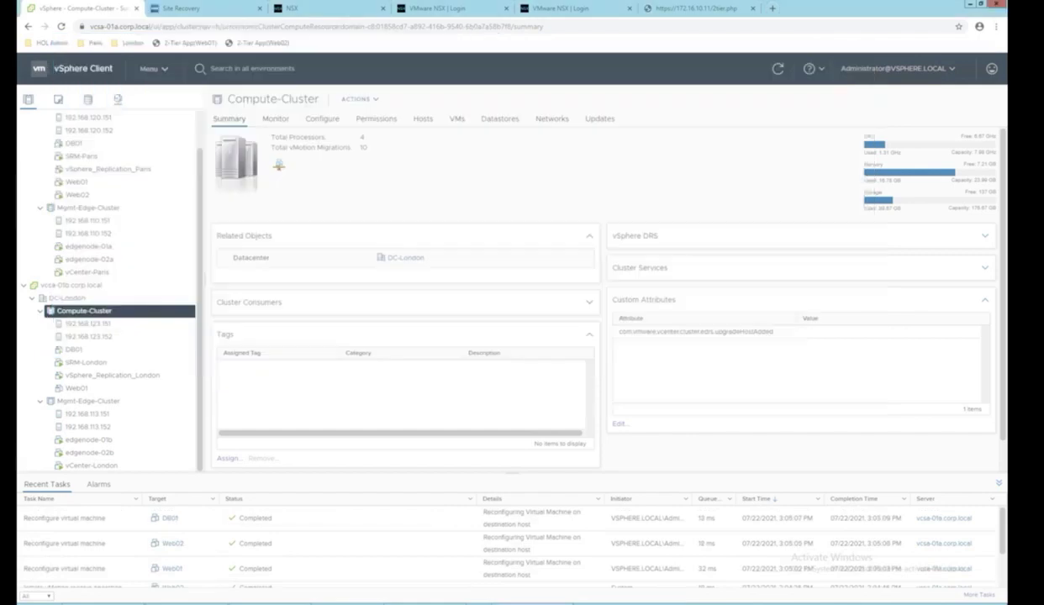
Step: Check the summaries of DB01 and Web01 in the Paris Compute-Cluster
{"action": "left_click", "coordinate": [74, 143]}
{"action": "left_click", "coordinate": [77, 182]}
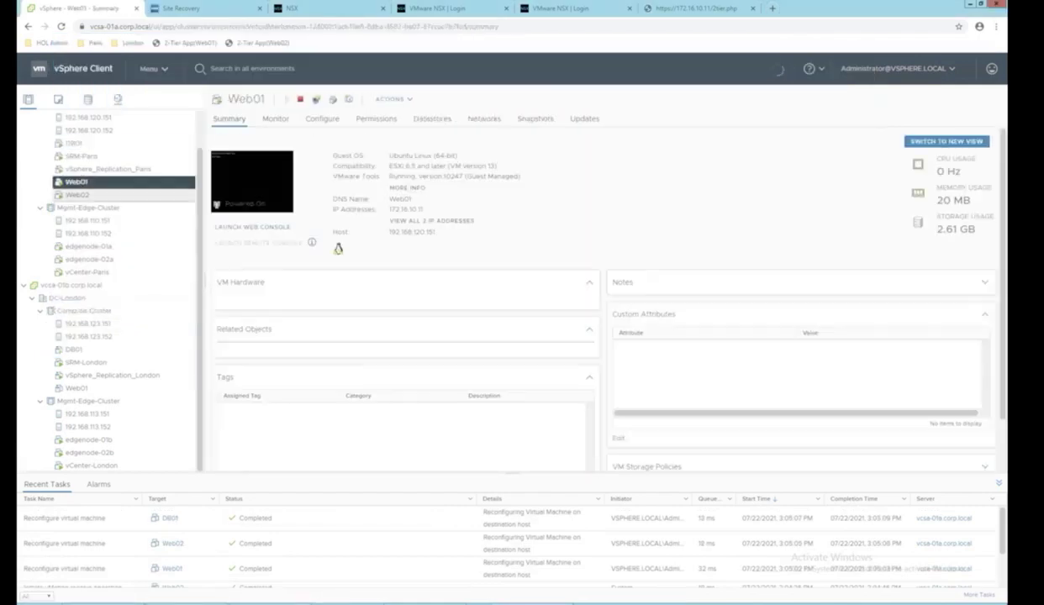
Step: Check Web02's summary in the vSphere Client, and list the network segments in the GM-Paris Global Manager
{"action": "left_click", "coordinate": [77, 195]}
{"action": "left_click", "coordinate": [326, 8]}
{"action": "left_click", "coordinate": [101, 92]}
{"action": "left_click", "coordinate": [57, 216]}
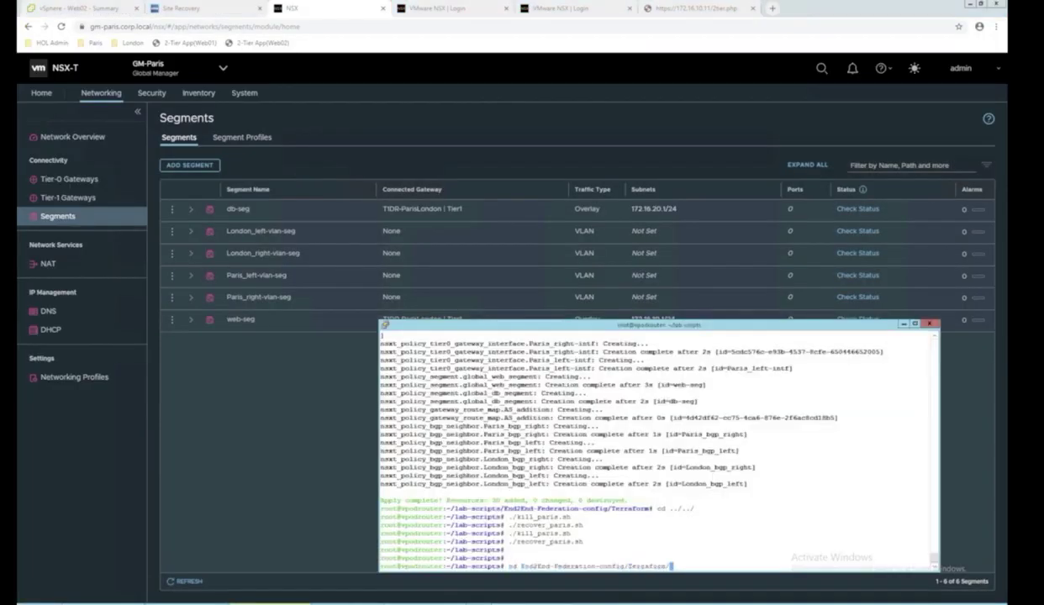
Step: In the router's SSH session, change to End2End-Federation-config/Terraform/ and run ./tfdestroy.sh
{"action": "key", "text": "Return"}
{"action": "type", "text": "./tfdestroy.sh"}
{"action": "key", "text": "Return"}
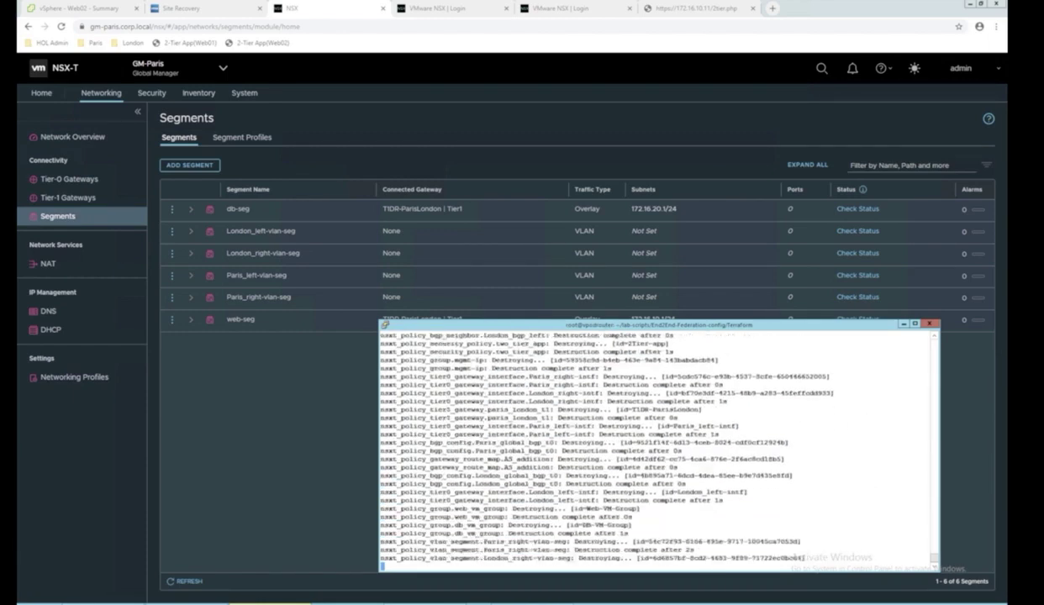
Step: Review the segments, Tier-1 and Tier-0 gateways, and distributed firewall policies in GM-Paris
{"action": "left_click", "coordinate": [57, 216]}
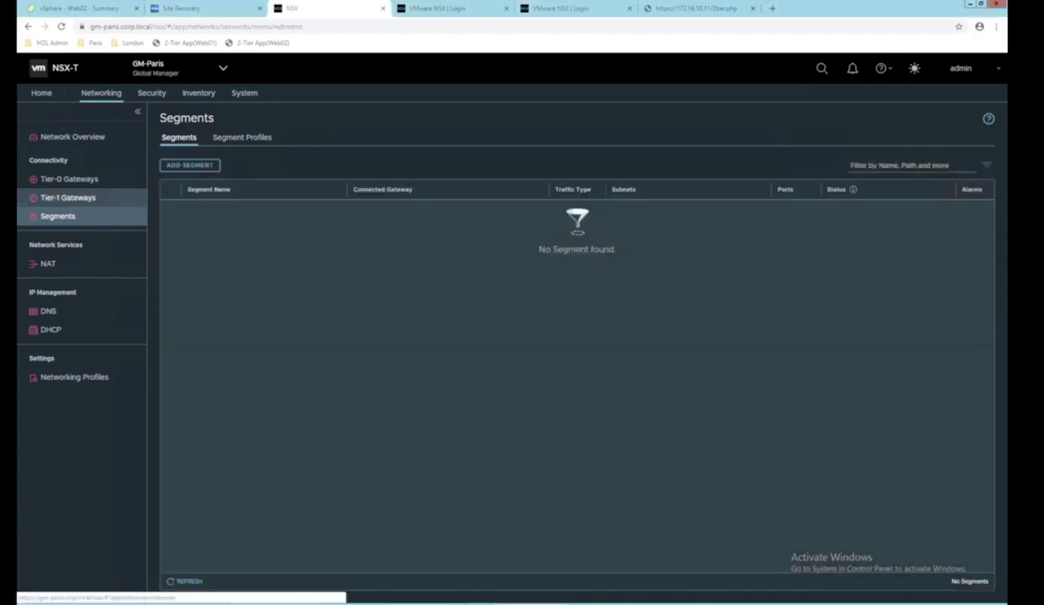
{"action": "left_click", "coordinate": [68, 197]}
{"action": "left_click", "coordinate": [69, 179]}
{"action": "left_click", "coordinate": [151, 93]}
{"action": "left_click", "coordinate": [74, 180]}
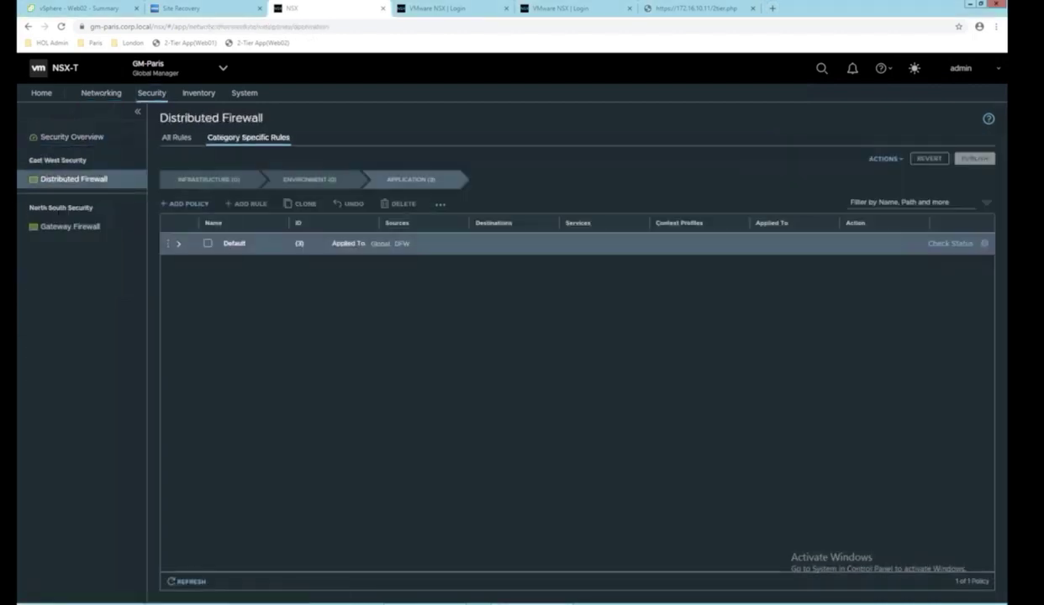
Step: Open the GM-Paris Location Manager and remove the registered locations
{"action": "key", "text": "alt+Tab"}
{"action": "left_click", "coordinate": [245, 93]}
{"action": "left_click", "coordinate": [244, 92]}
{"action": "left_click", "coordinate": [72, 198]}
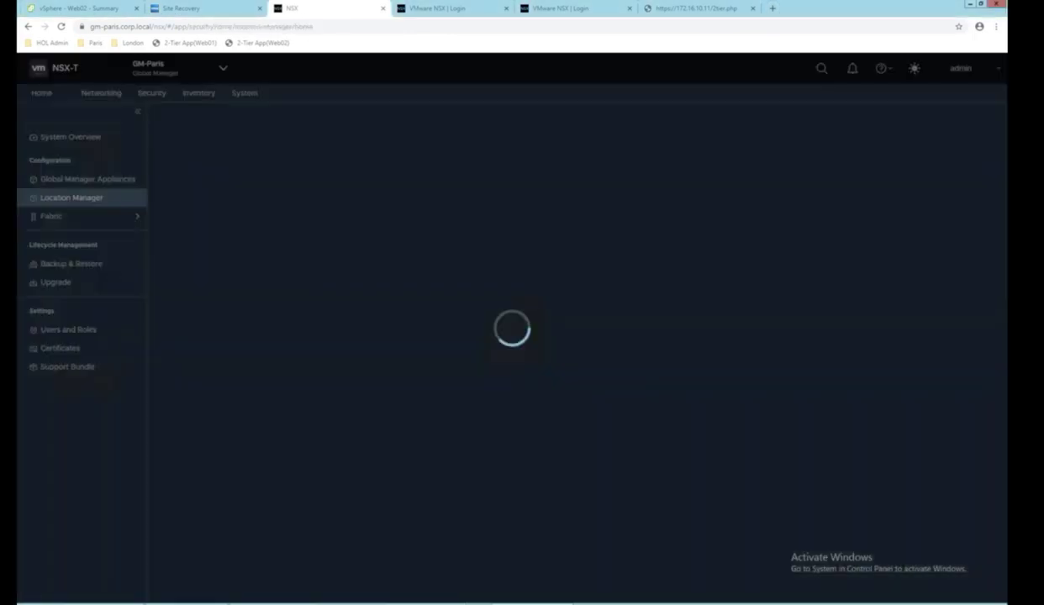
{"action": "left_click", "coordinate": [186, 412]}
{"action": "left_click", "coordinate": [196, 451]}
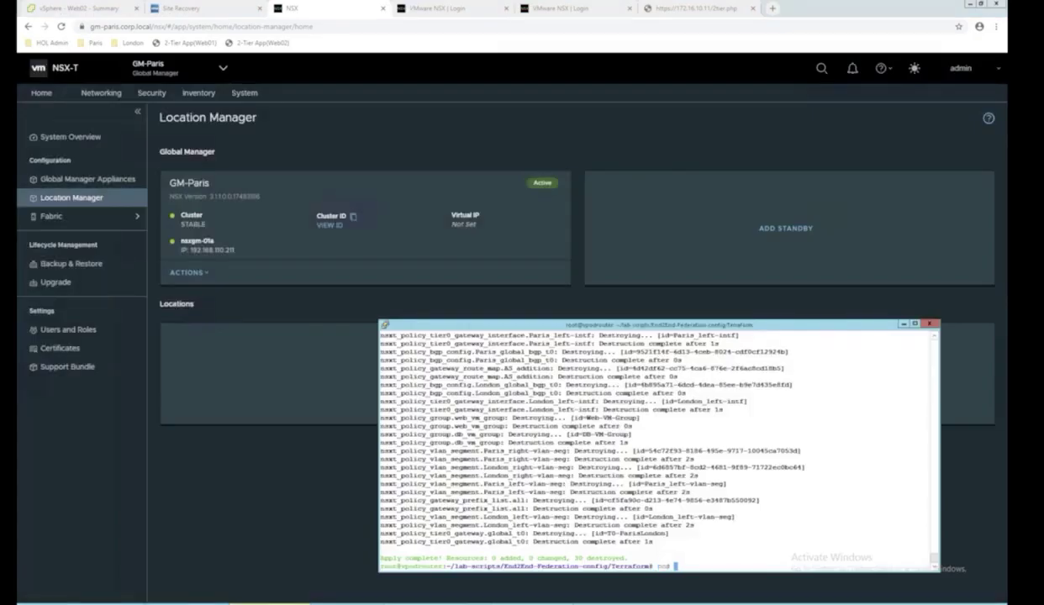
Step: In the SSH session, change to ../Python/ and run python configure_lab_paris.py -d 2
{"action": "type", "text": "../Python/"}
{"action": "key", "text": "Return"}
{"action": "type", "text": "python configure_lab_paris.py -d 2"}
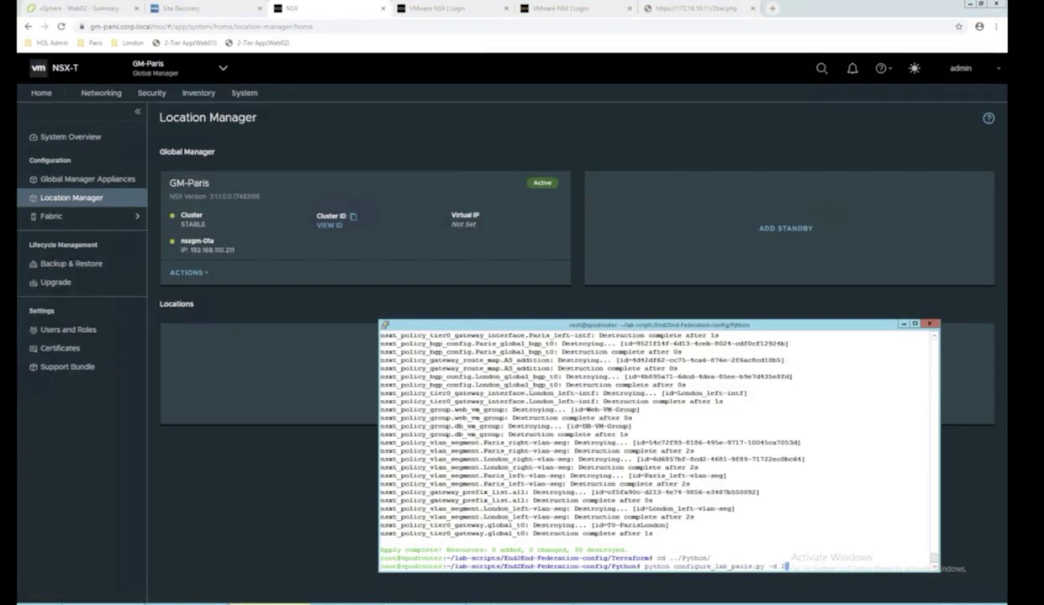
{"action": "key", "text": "Return"}
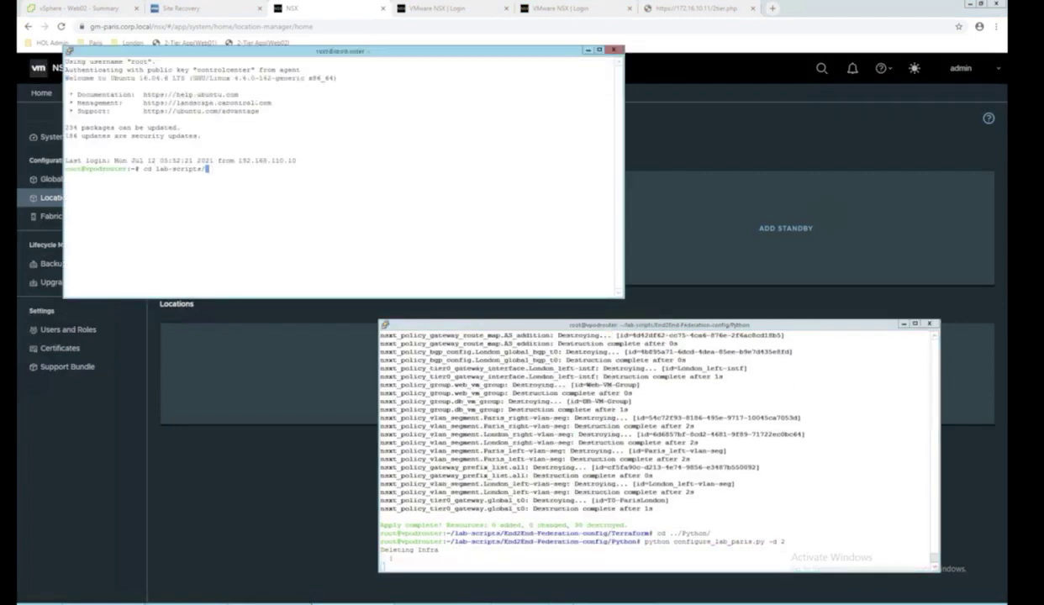
Step: In a second SSH session, change to lab-scripts/End2End-Federation-config/Python/ and run python configure_lab_london.py -d 2
{"action": "type", "text": "cd lab-scripts/End2End-Federation-config/Python/"}
{"action": "key", "text": "Return"}
{"action": "type", "text": "python configure_lab_london.py -d"}
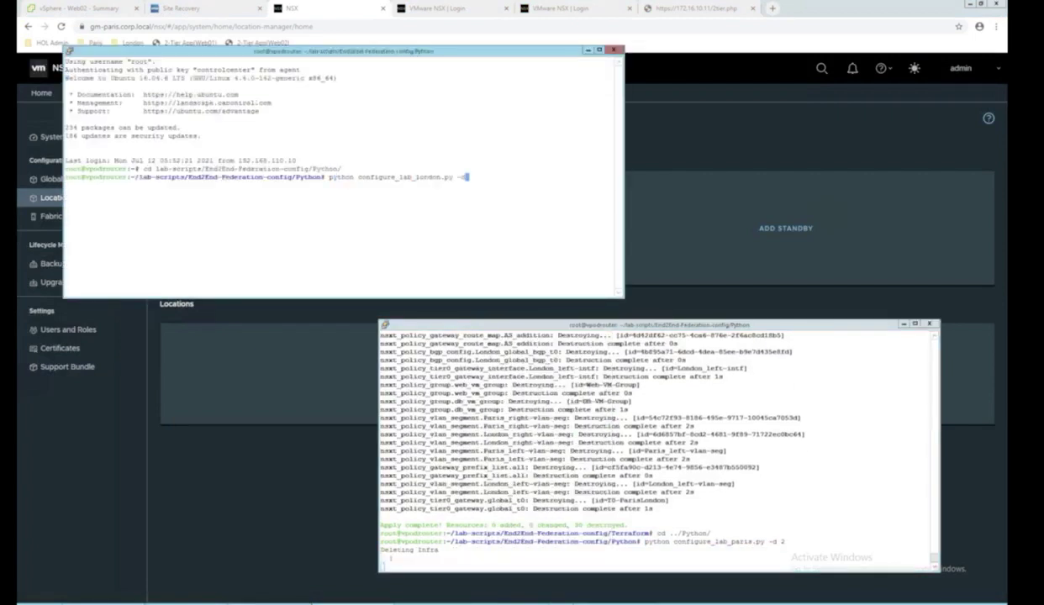
{"action": "type", "text": " 2"}
{"action": "key", "text": "Return"}
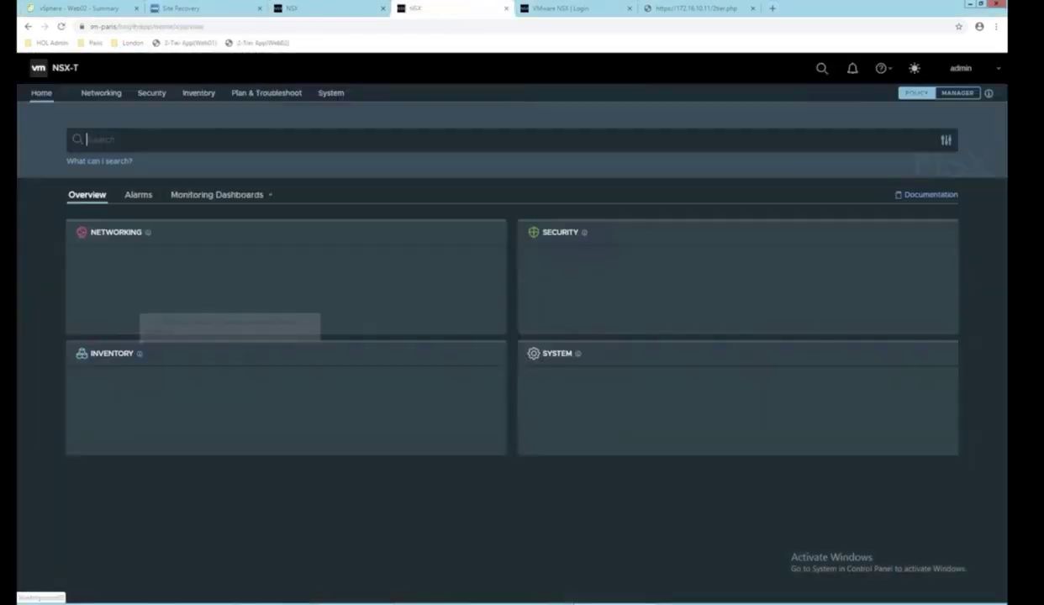
Step: Review the network overview and system section of the Paris Local Manager
{"action": "left_click", "coordinate": [100, 92]}
{"action": "scroll", "coordinate": [577, 362], "scroll_direction": "down", "scroll_amount": 3}
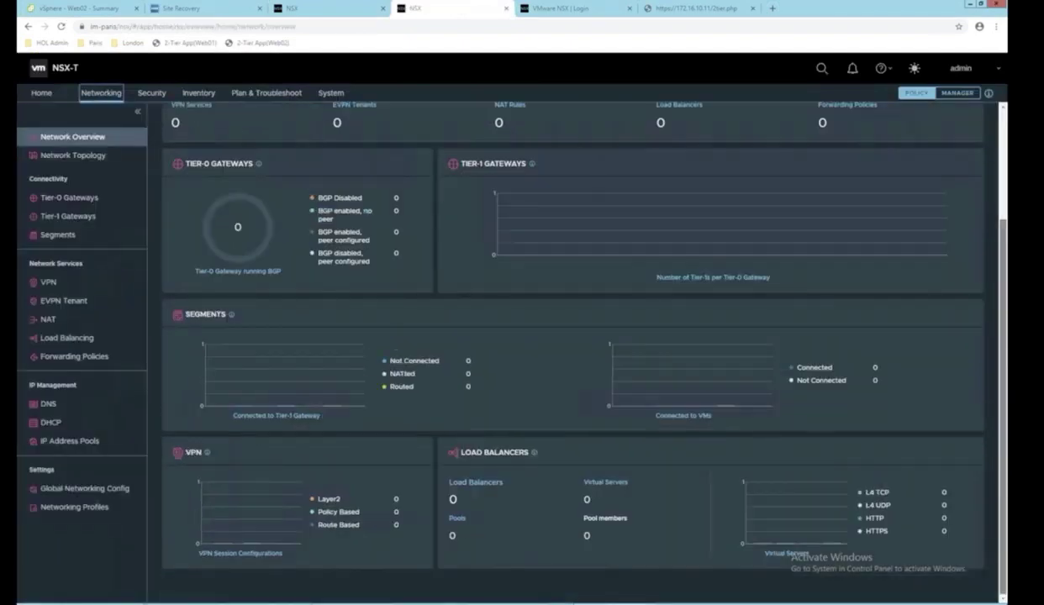
{"action": "scroll", "coordinate": [577, 362], "scroll_direction": "up", "scroll_amount": 3}
{"action": "left_click", "coordinate": [331, 93]}
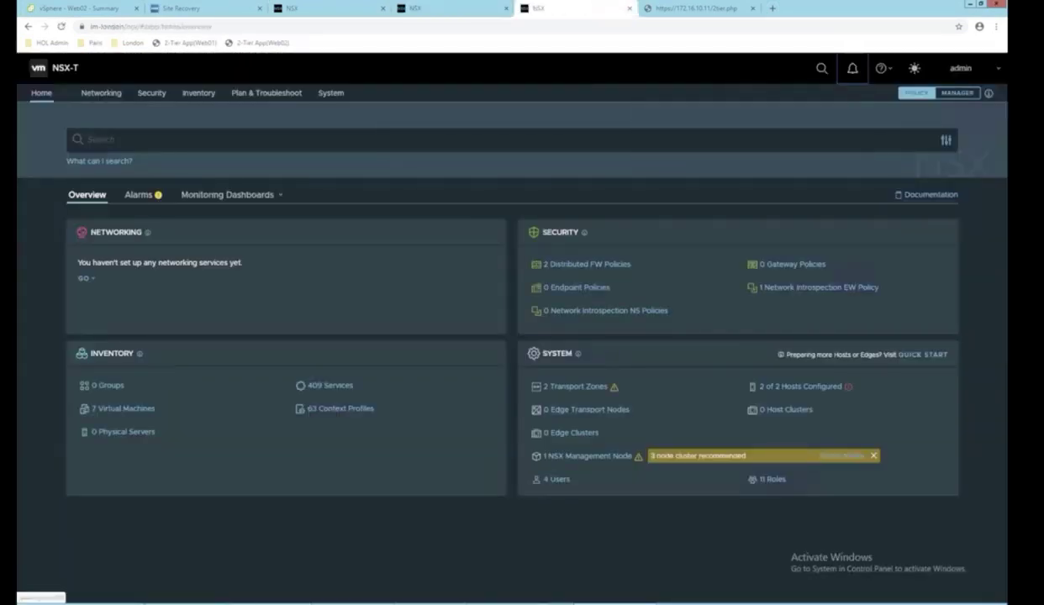
Step: Review the London Local Manager's system overview, host and edge transport nodes, edge clusters and compute managers
{"action": "left_click", "coordinate": [330, 93]}
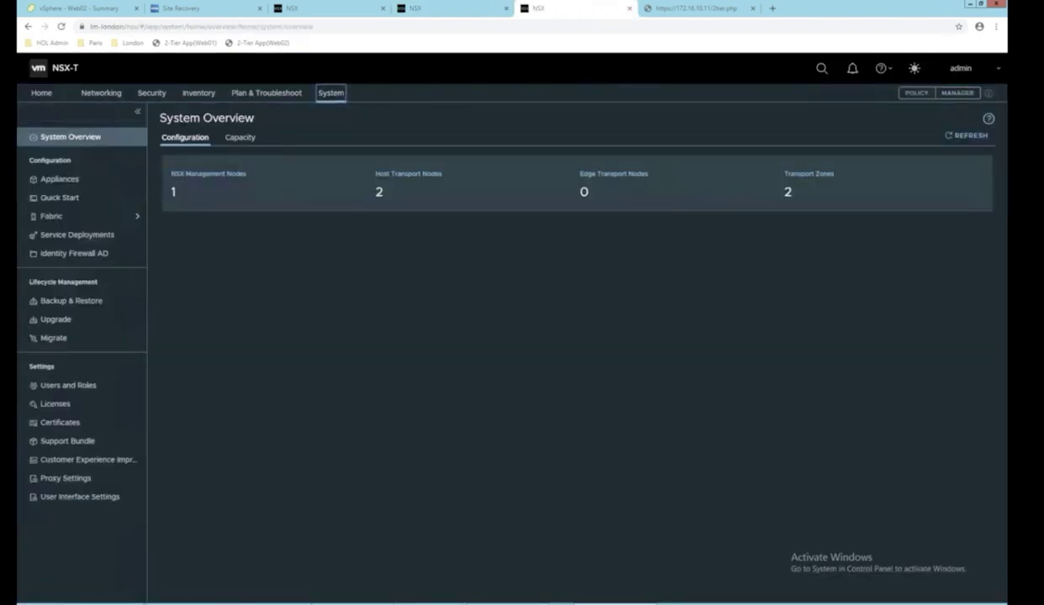
{"action": "left_click", "coordinate": [408, 173]}
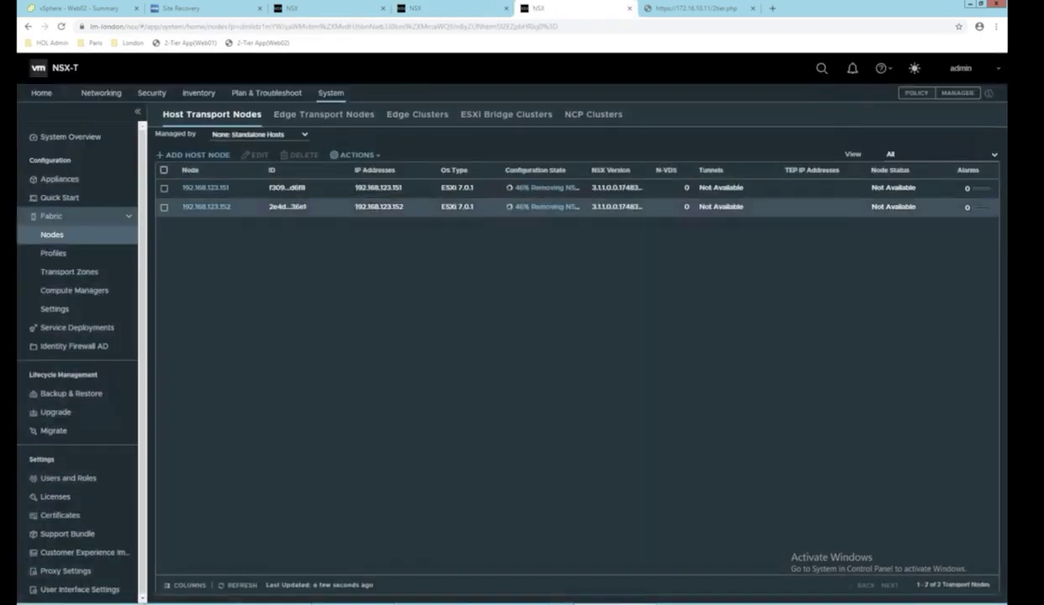
{"action": "left_click", "coordinate": [323, 114]}
{"action": "left_click", "coordinate": [417, 114]}
{"action": "left_click", "coordinate": [74, 290]}
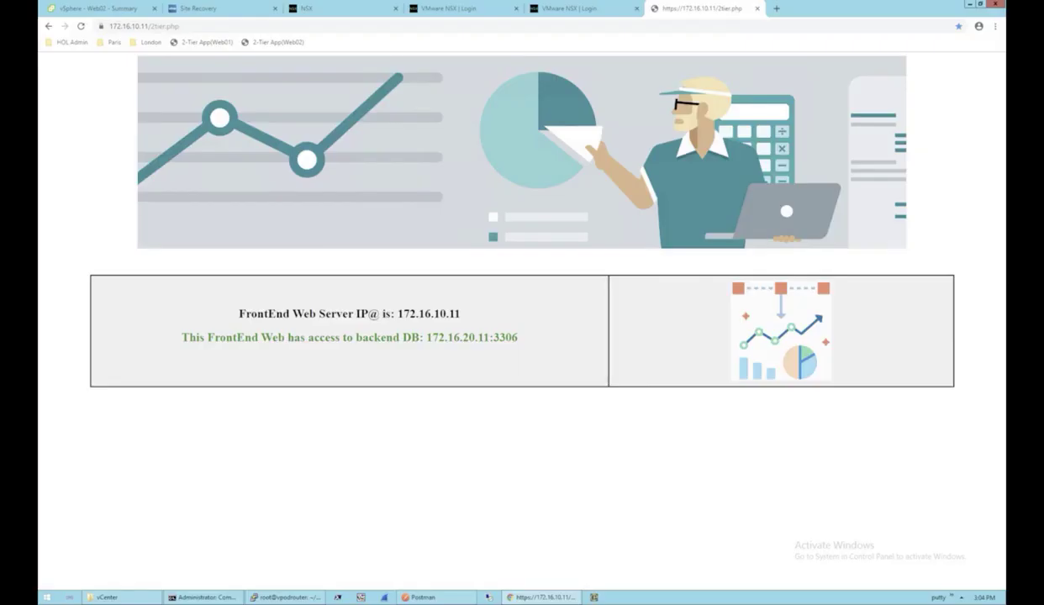
Step: In the vSphere Client, migrate Web02 from London to host 192.168.120.151 in the DC-Paris folder, keeping web-seg and high vMotion priority
{"action": "left_click", "coordinate": [98, 9]}
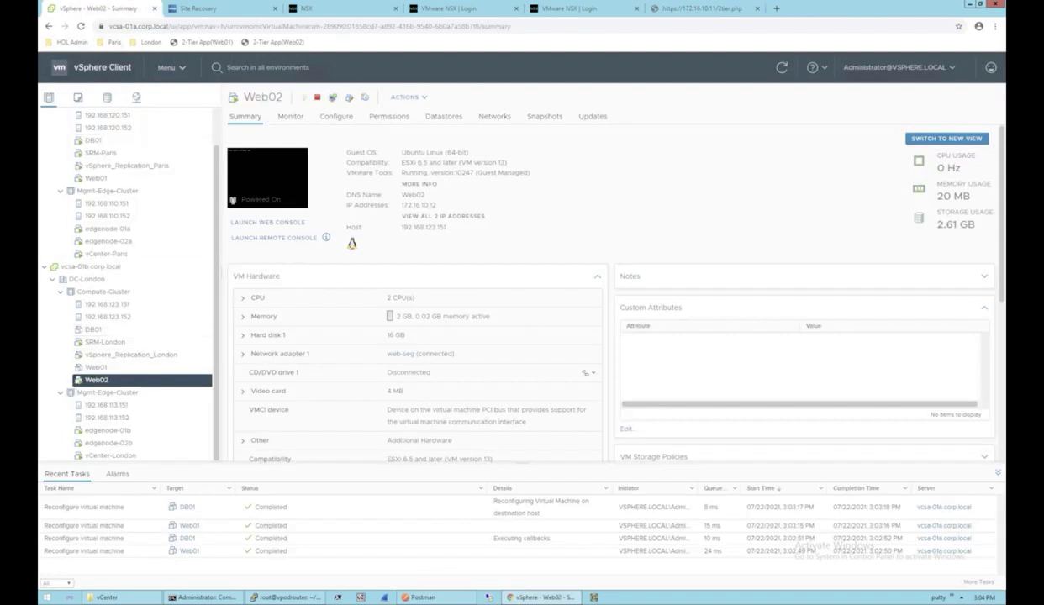
{"action": "right_click", "coordinate": [151, 381]}
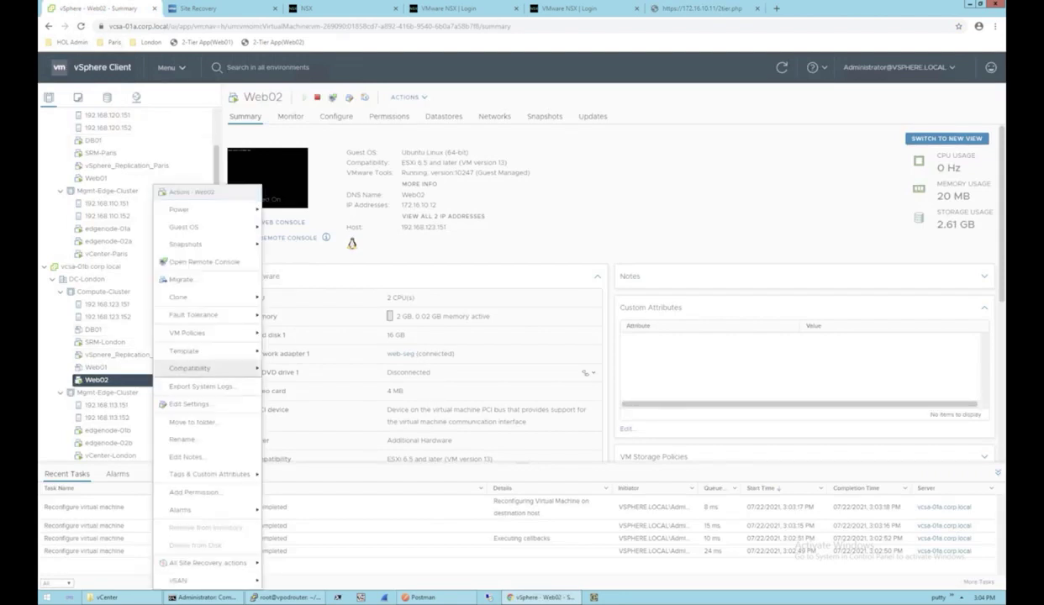
{"action": "left_click", "coordinate": [181, 279]}
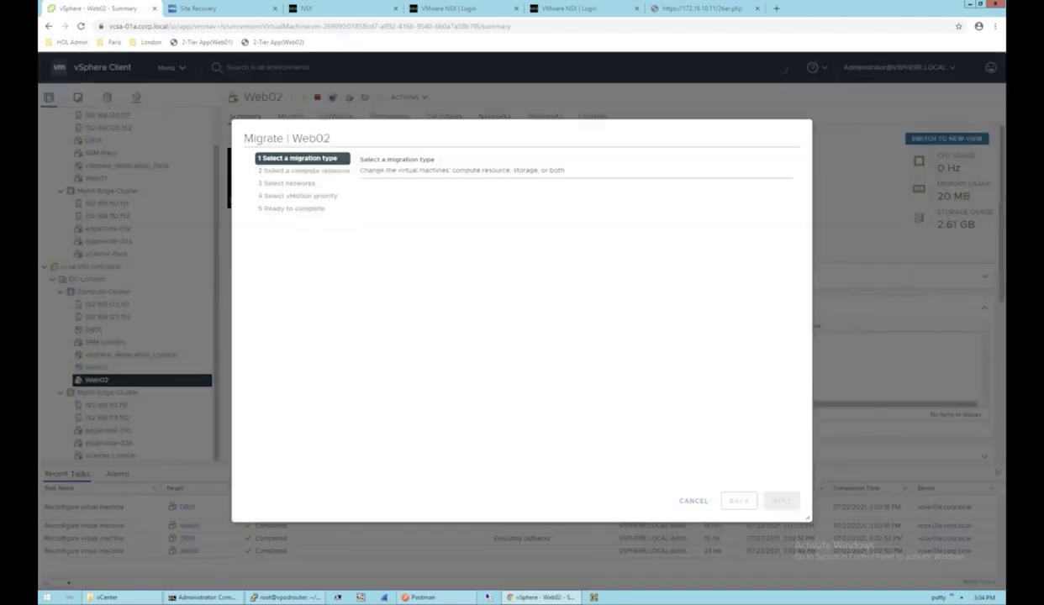
{"action": "left_click", "coordinate": [781, 501]}
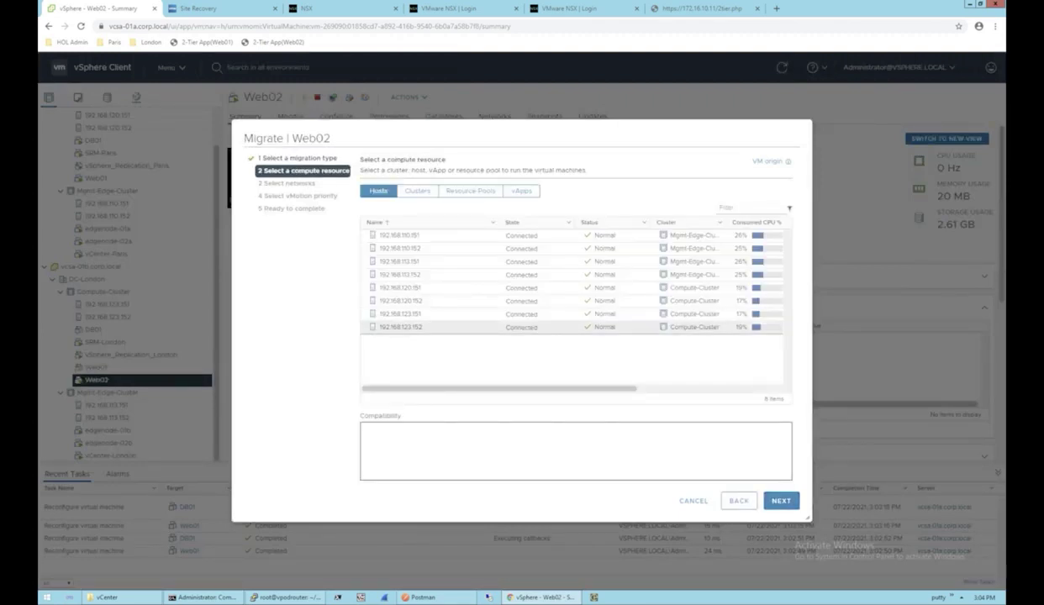
{"action": "left_click", "coordinate": [429, 287]}
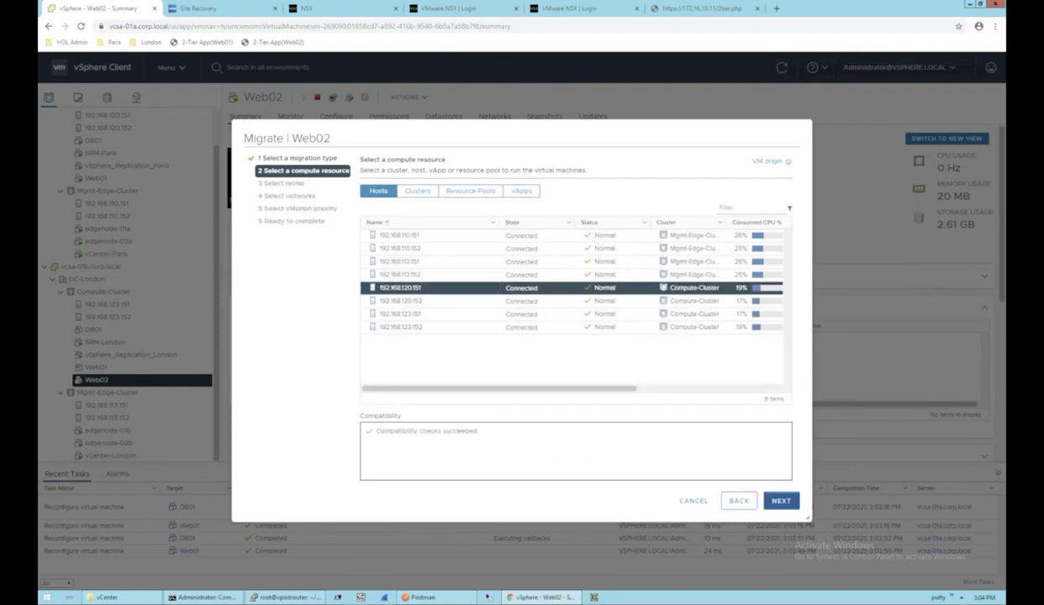
{"action": "left_click", "coordinate": [780, 501]}
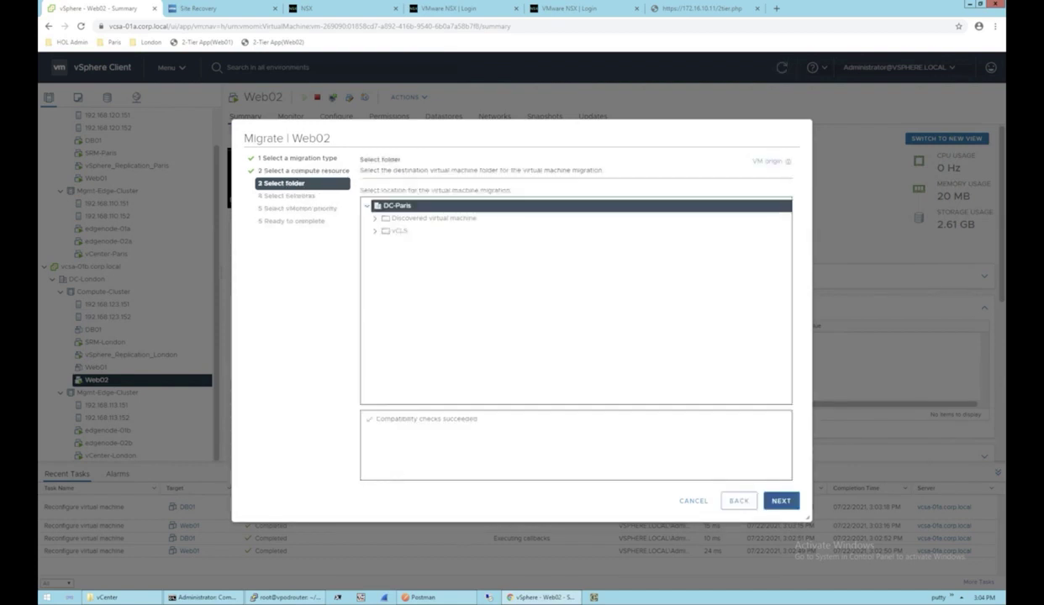
{"action": "left_click", "coordinate": [781, 500]}
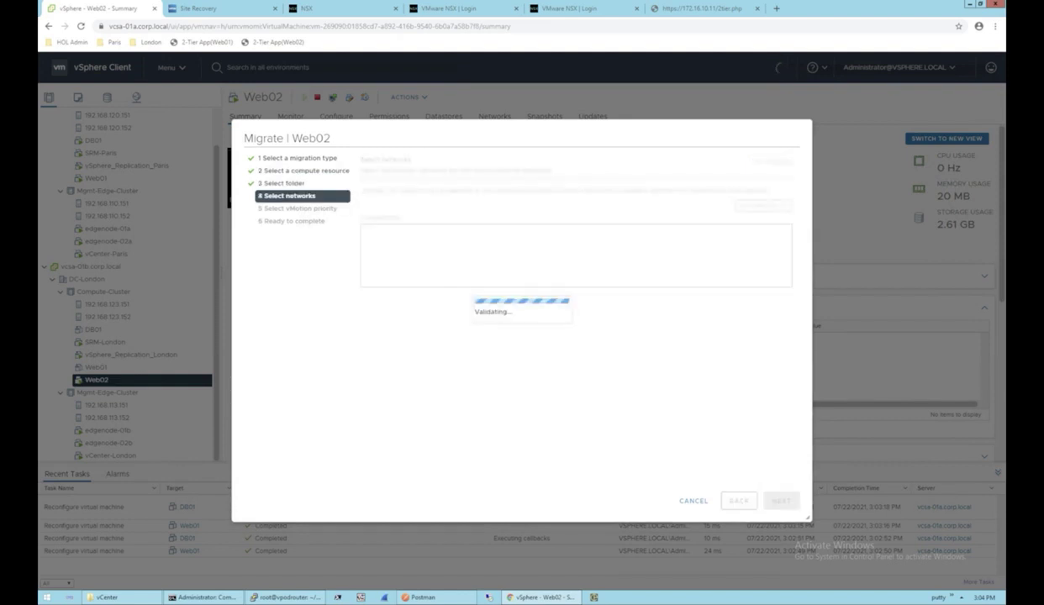
{"action": "left_click", "coordinate": [781, 500]}
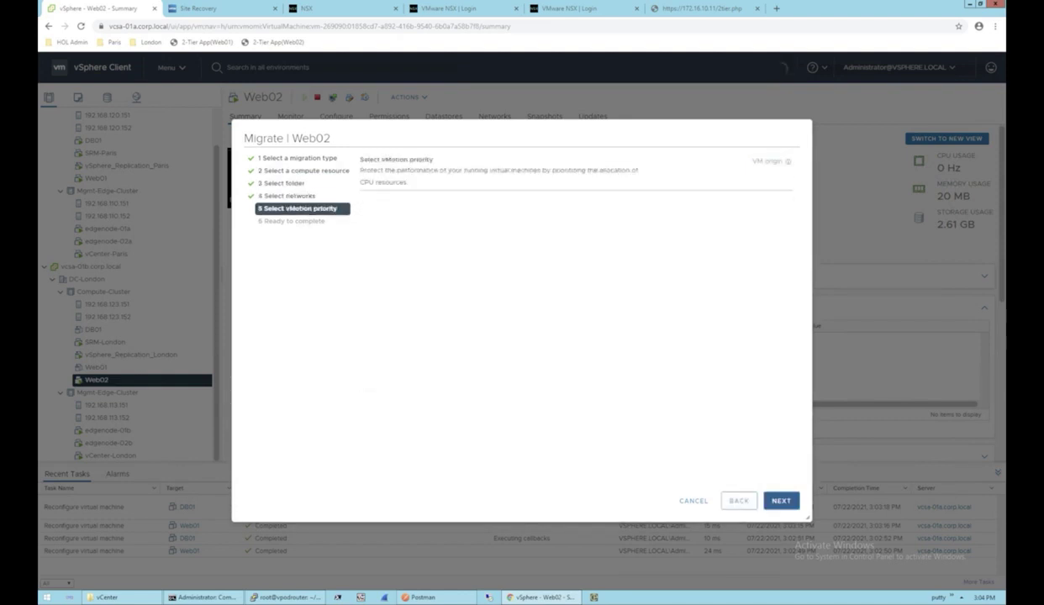
{"action": "left_click", "coordinate": [781, 501]}
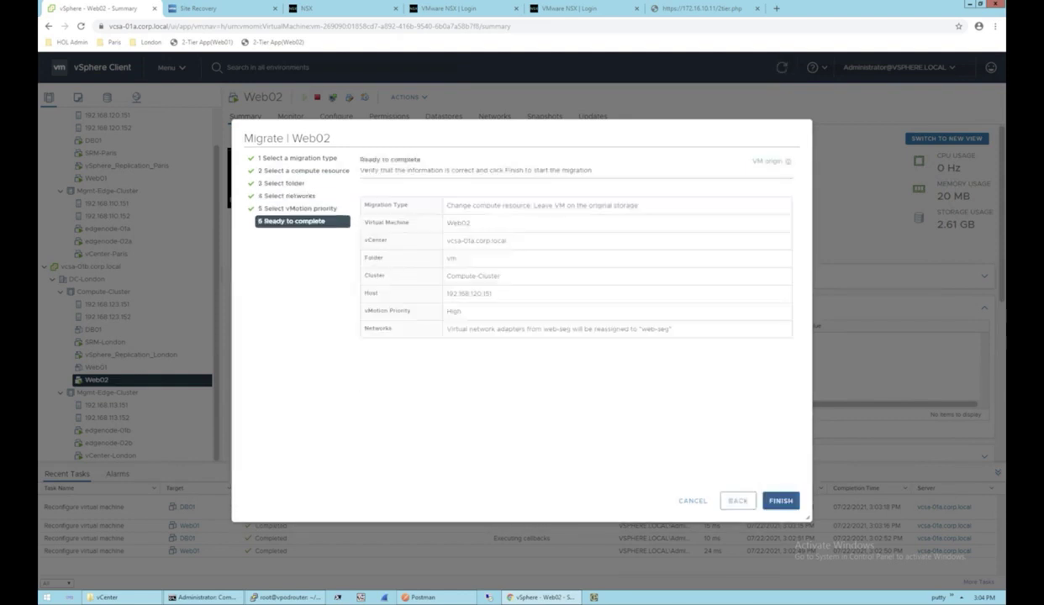
{"action": "left_click", "coordinate": [781, 500]}
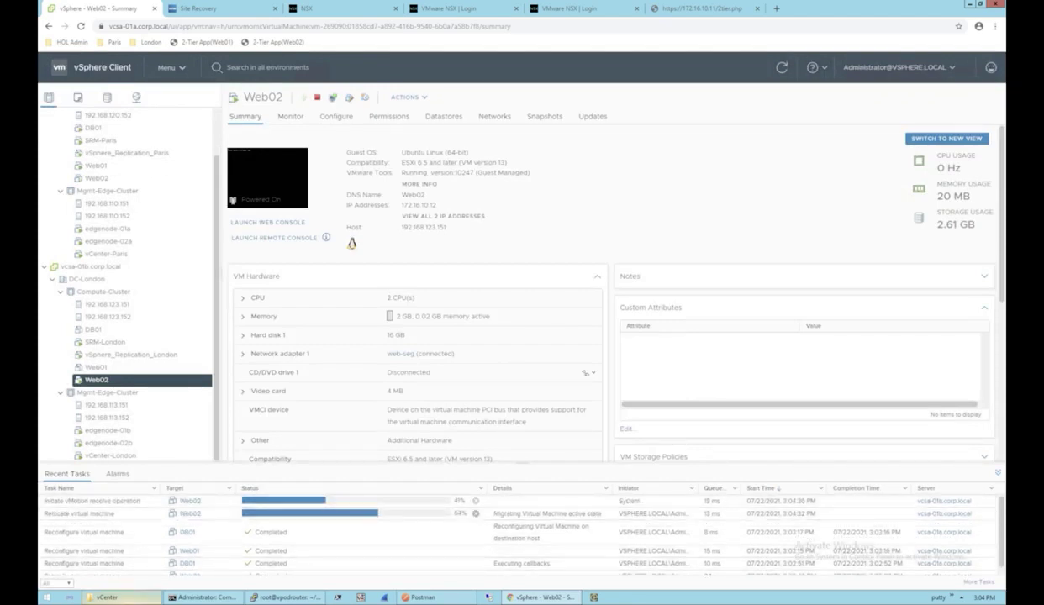
Step: Run UnplugVMs.ps1 from the vCenter folder with PowerShell, answering Yes to All for the execution policy change
{"action": "left_click", "coordinate": [107, 597]}
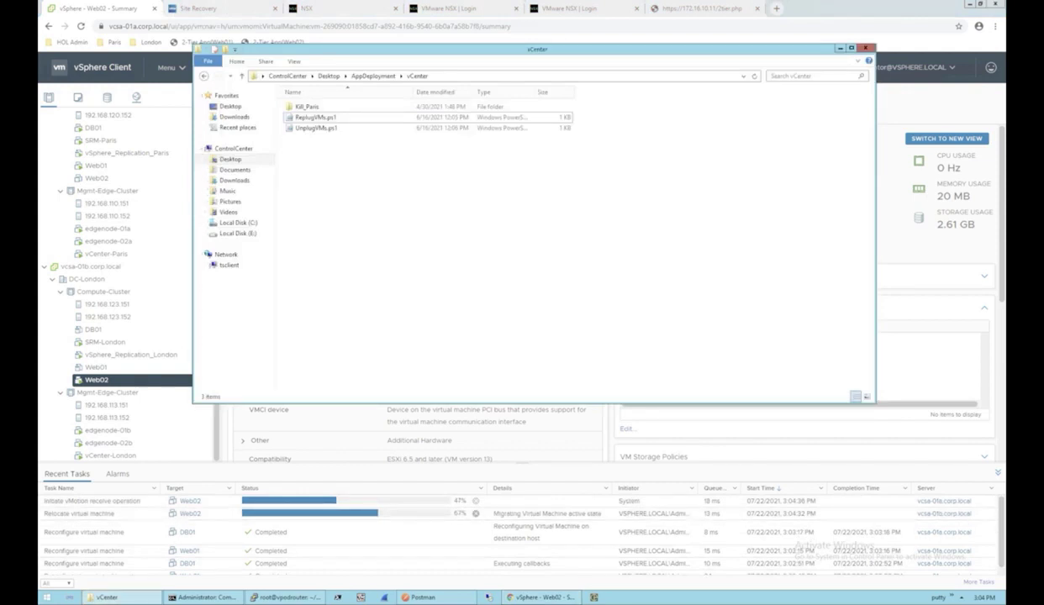
{"action": "left_click", "coordinate": [316, 128]}
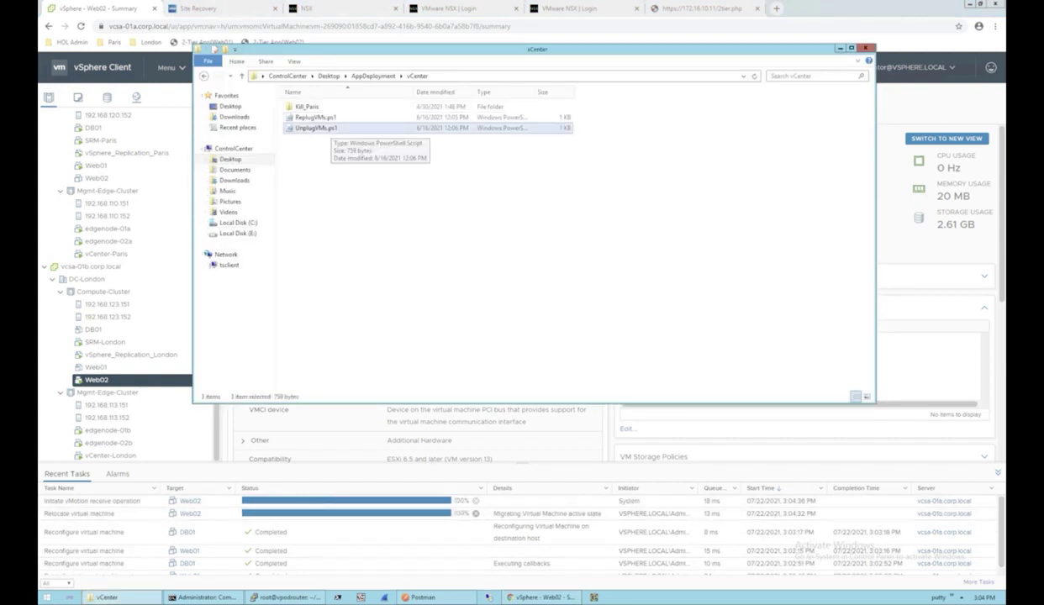
{"action": "right_click", "coordinate": [332, 128]}
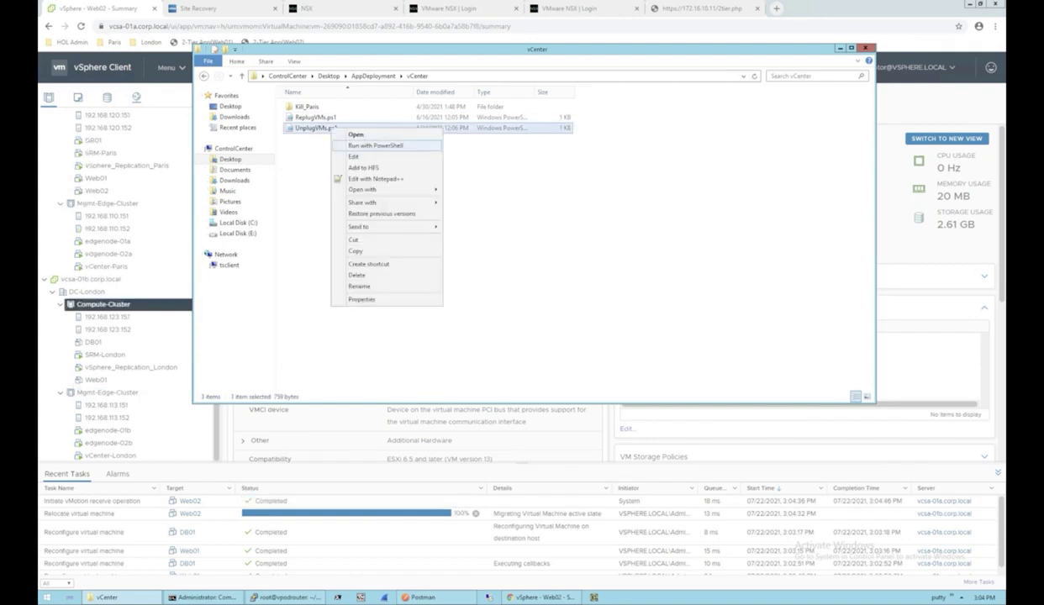
{"action": "left_click", "coordinate": [376, 145]}
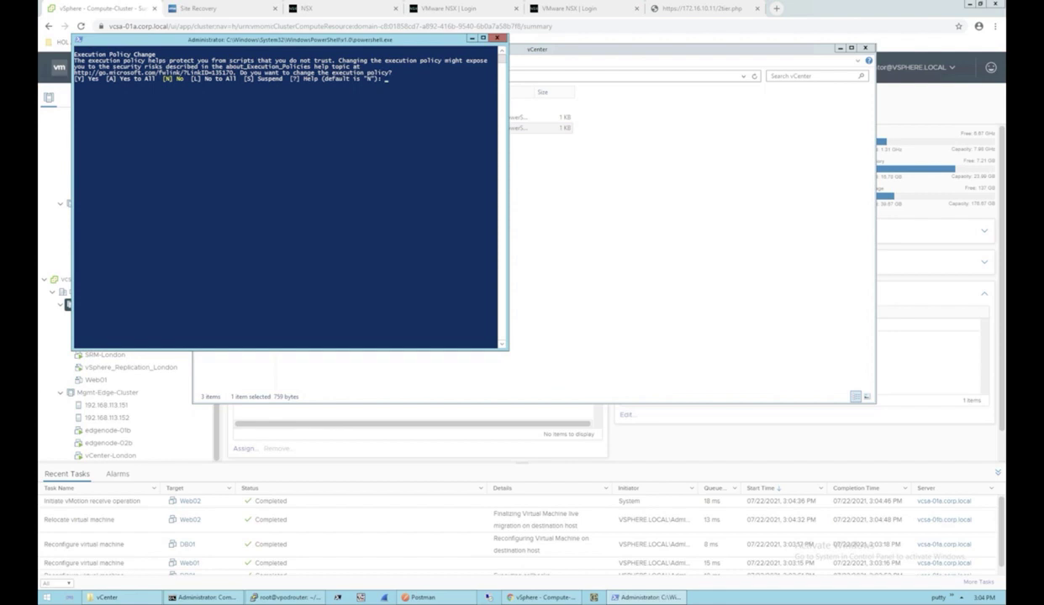
{"action": "type", "text": "A"}
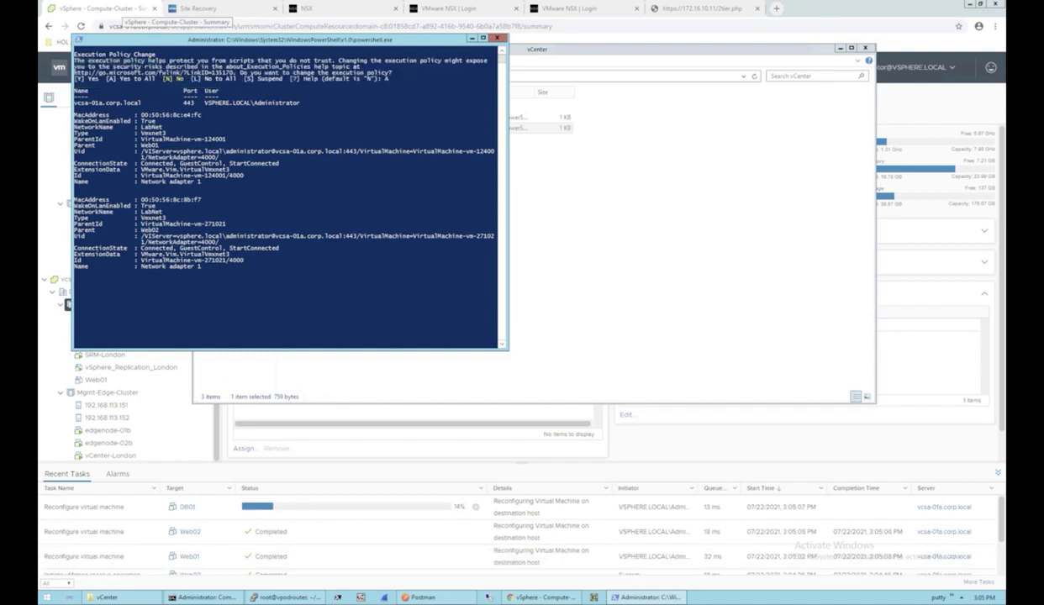
Step: Check the summaries of DB01, Web01 and Web02 in the Paris Compute-Cluster, and return to the GM-Paris distributed firewall rules
{"action": "left_click", "coordinate": [118, 9]}
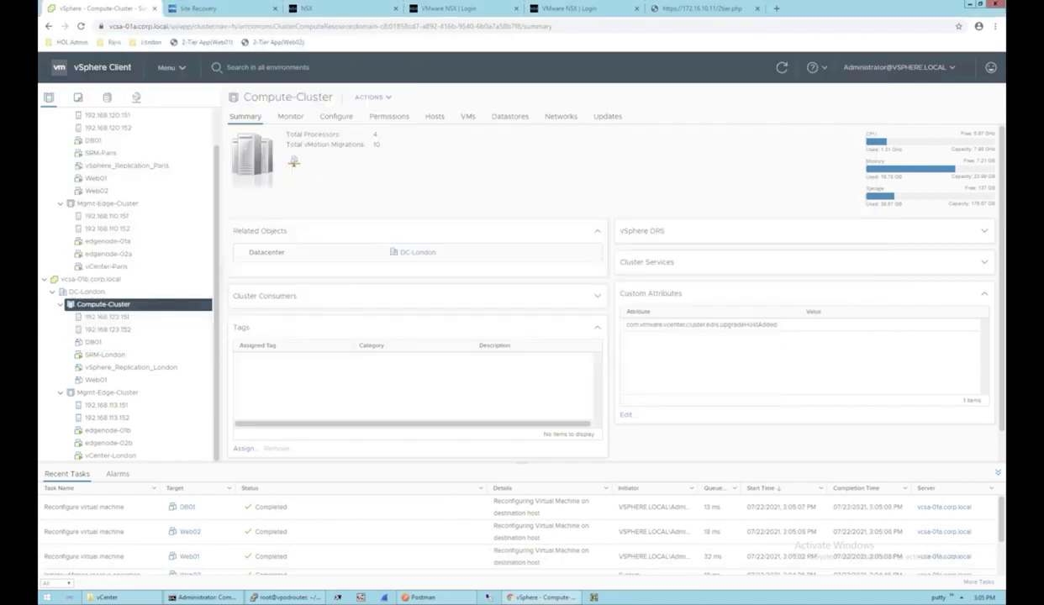
{"action": "left_click", "coordinate": [93, 141]}
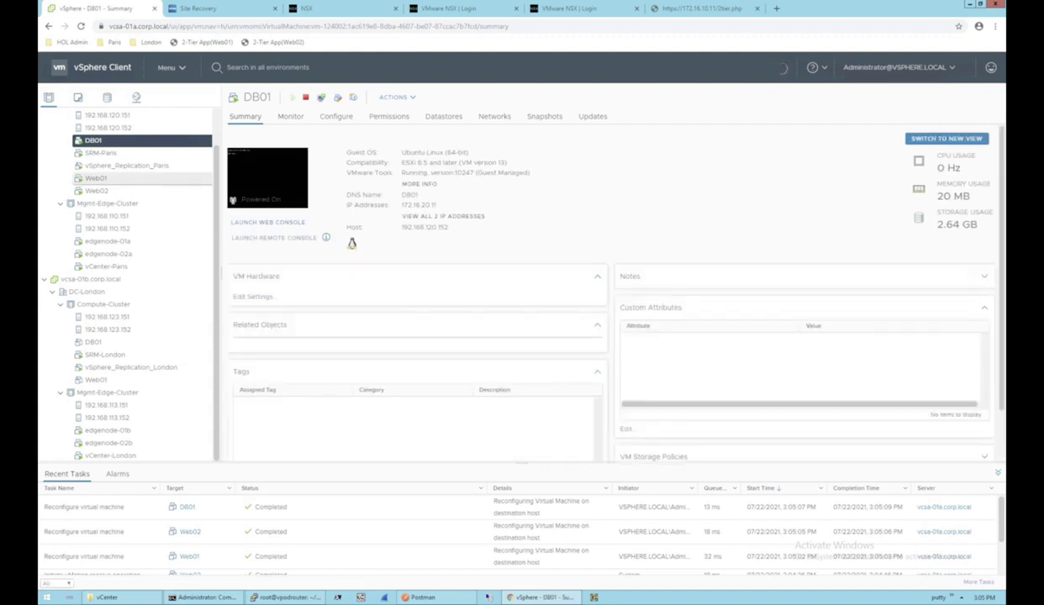
{"action": "left_click", "coordinate": [96, 179]}
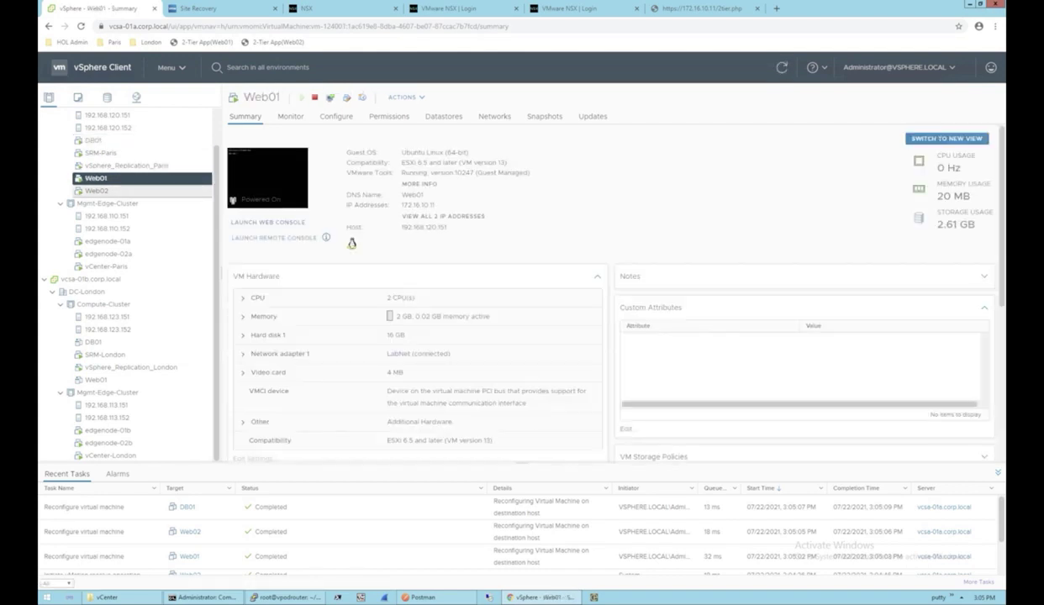
{"action": "left_click", "coordinate": [97, 191]}
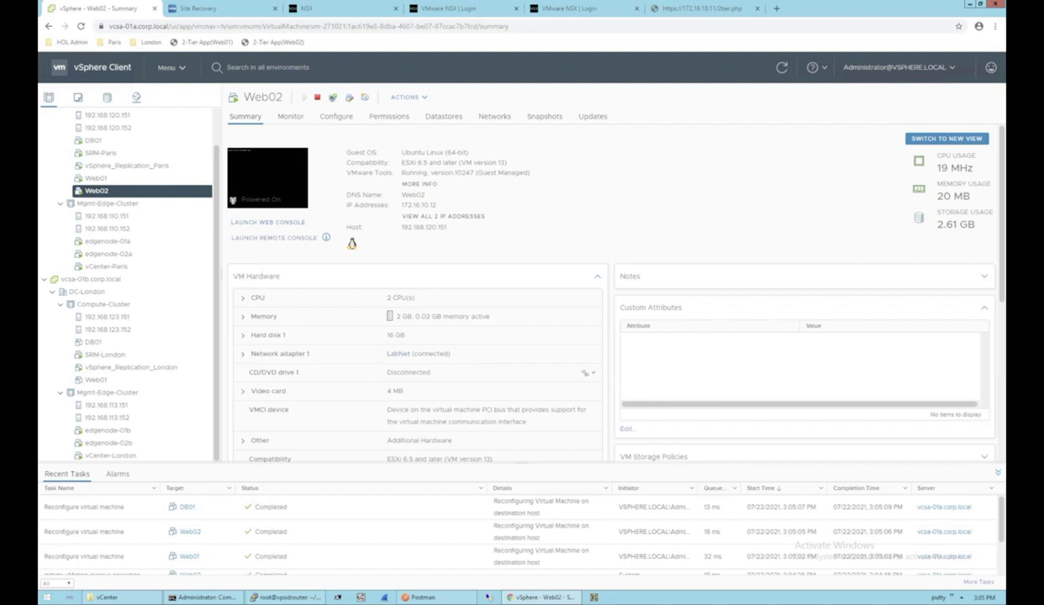
{"action": "key", "text": "ctrl+3"}
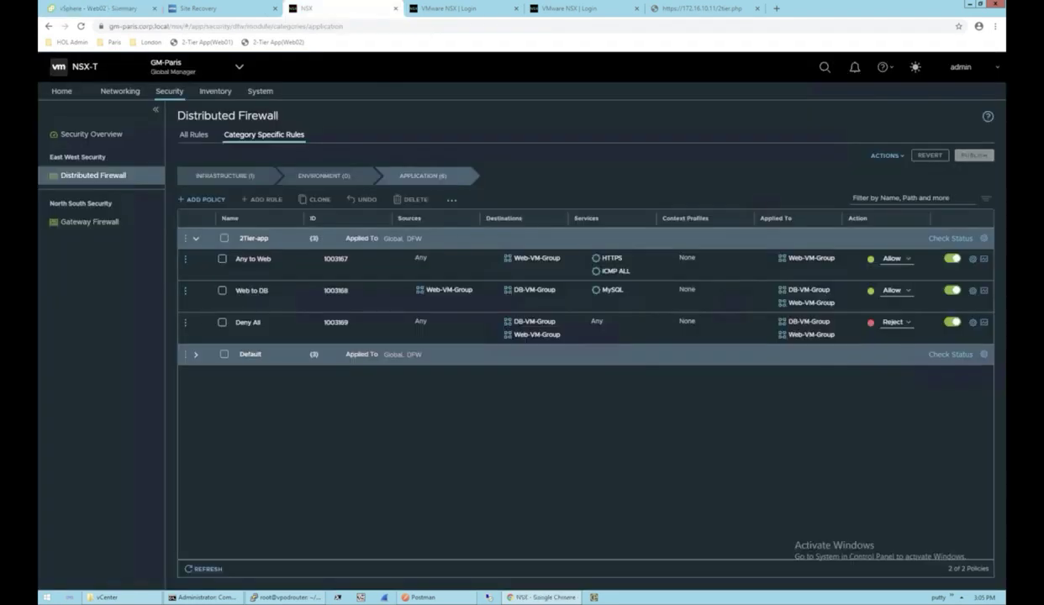
Step: Review the segments configured on the GM-Paris Global Manager
{"action": "left_click", "coordinate": [119, 91]}
{"action": "left_click", "coordinate": [119, 91]}
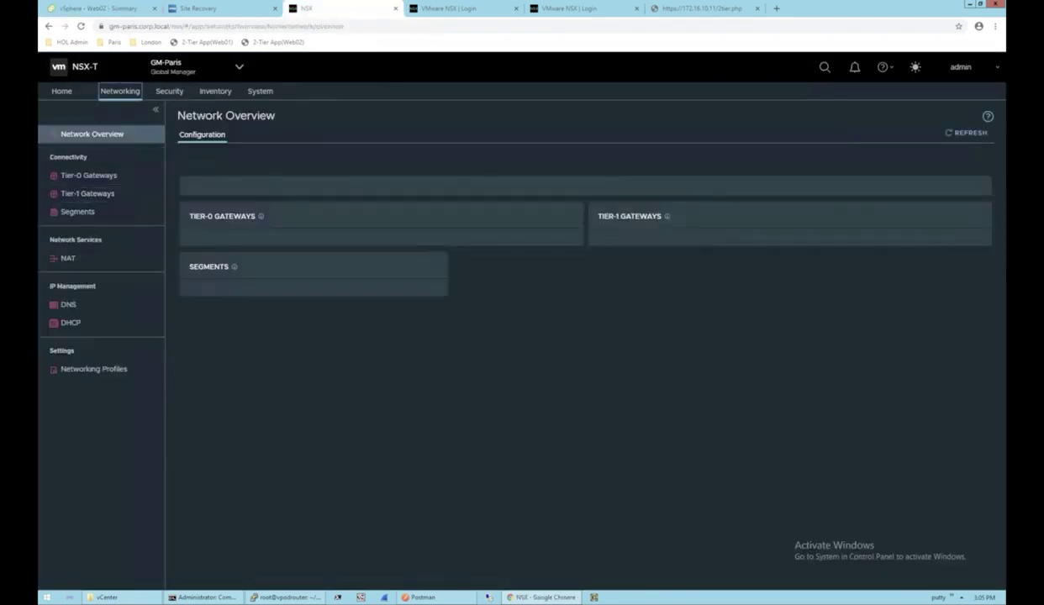
{"action": "left_click", "coordinate": [78, 212]}
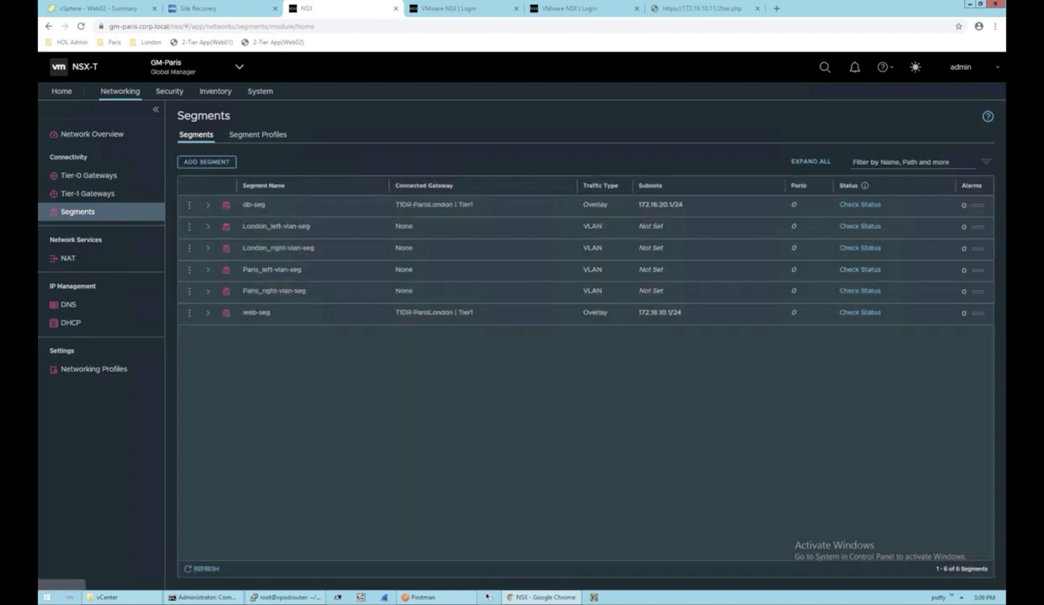
Step: Switch to the PuTTY session on vpodrouter, change to End2End-Federation-config/Terraform and run the Terraform destroy script
{"action": "left_click", "coordinate": [268, 597]}
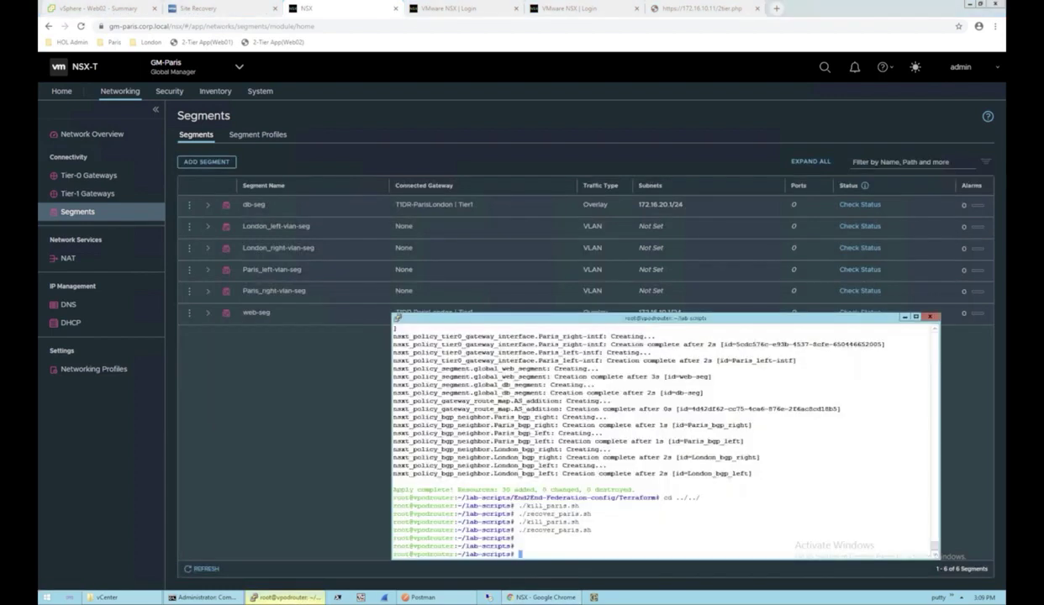
{"action": "type", "text": "cd E"}
{"action": "key", "text": "Tab"}
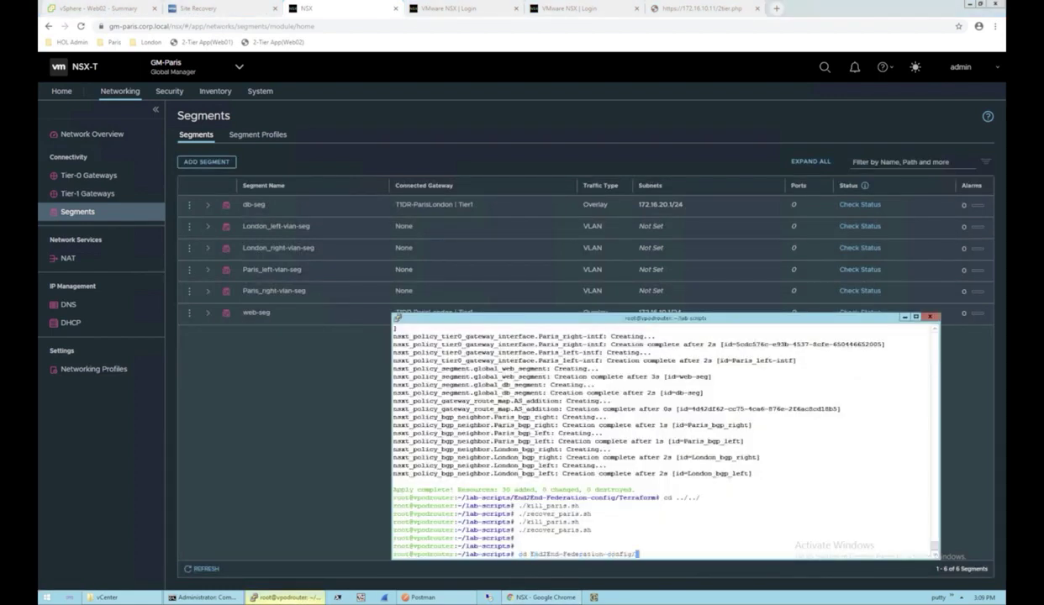
{"action": "type", "text": "T"}
{"action": "key", "text": "Tab"}
{"action": "key", "text": "Return"}
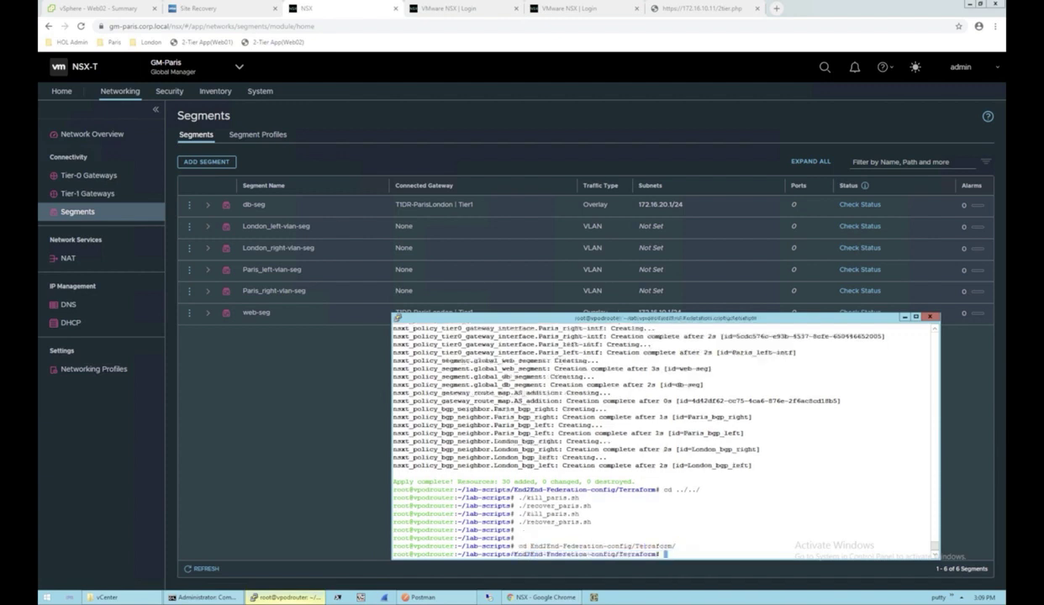
{"action": "type", "text": "./tfde"}
{"action": "key", "text": "Tab"}
{"action": "key", "text": "Return"}
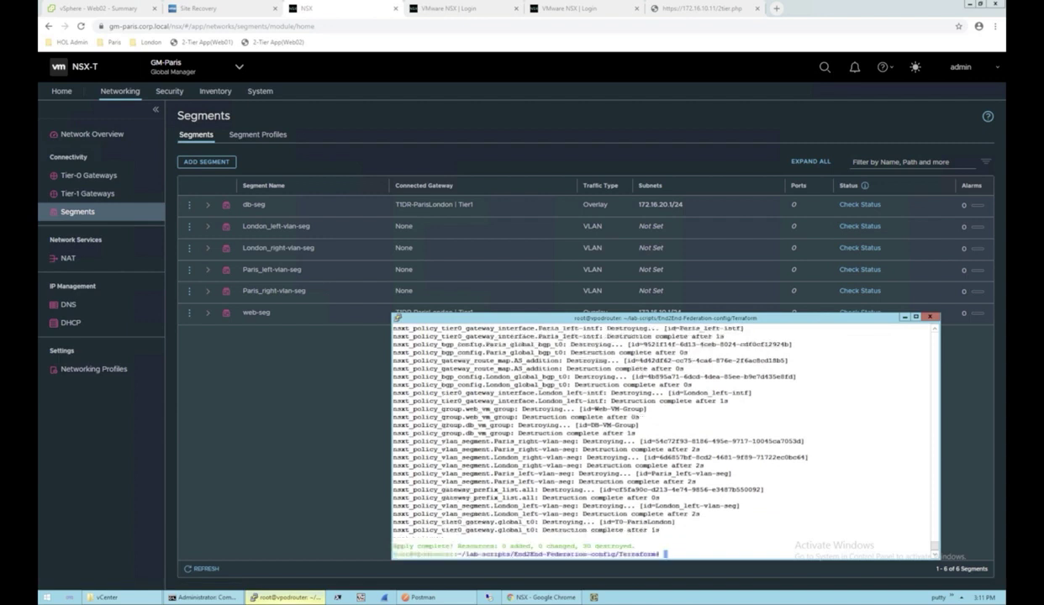
Step: Back in GM-Paris, refresh the segment list and check the Tier-1 gateways, Tier-0 gateways and distributed firewall policies
{"action": "key", "text": "alt+Tab"}
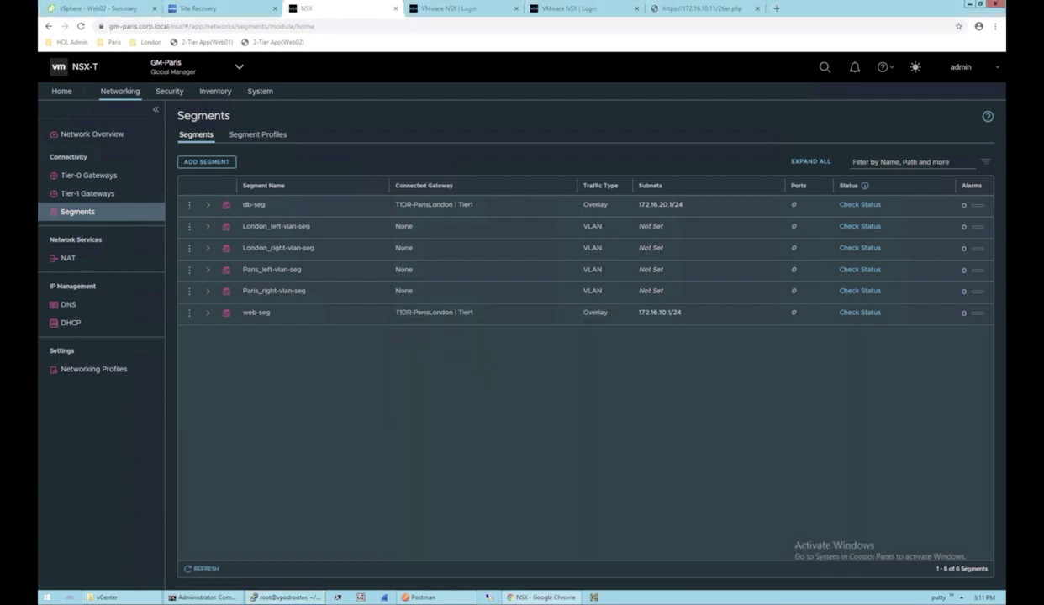
{"action": "left_click", "coordinate": [205, 569]}
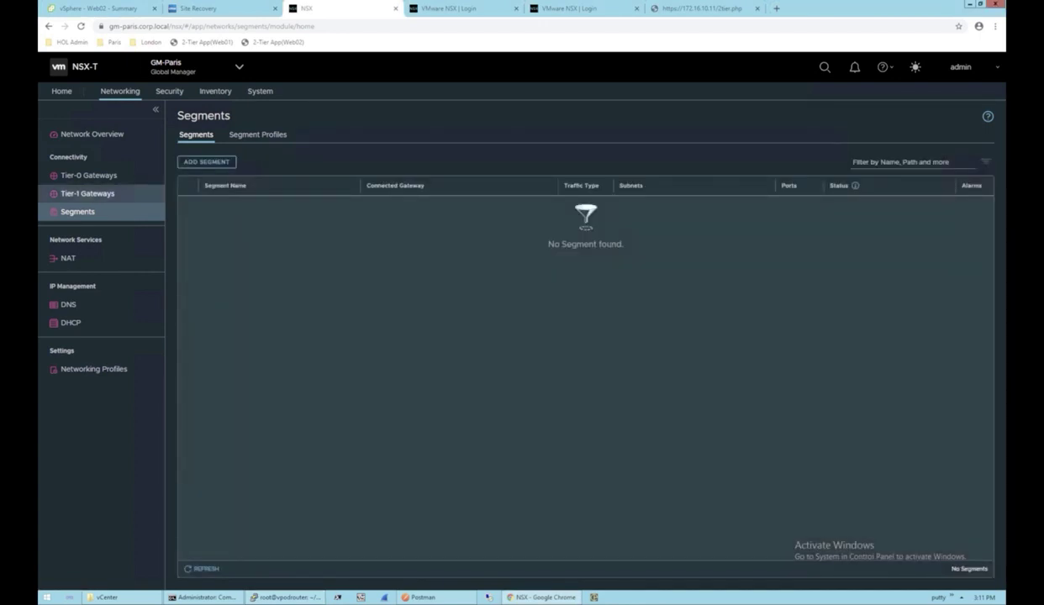
{"action": "left_click", "coordinate": [88, 194]}
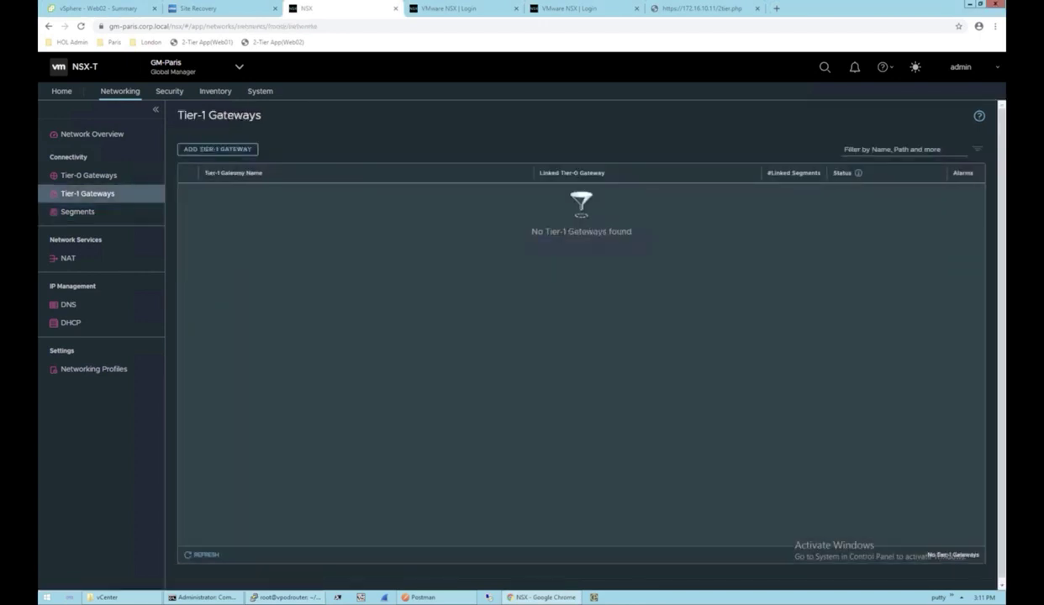
{"action": "left_click", "coordinate": [79, 176]}
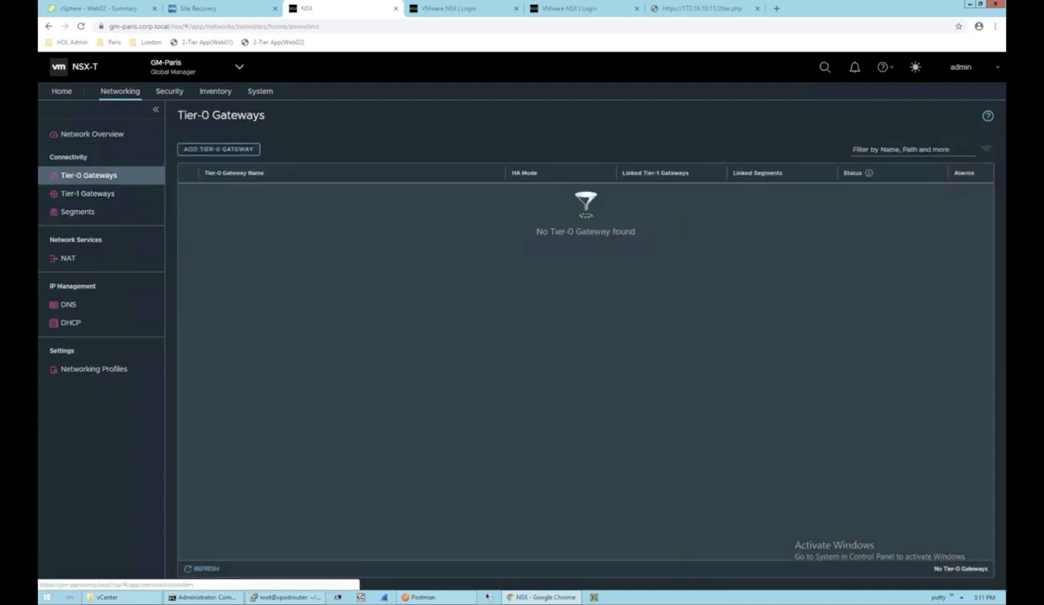
{"action": "left_click", "coordinate": [169, 91]}
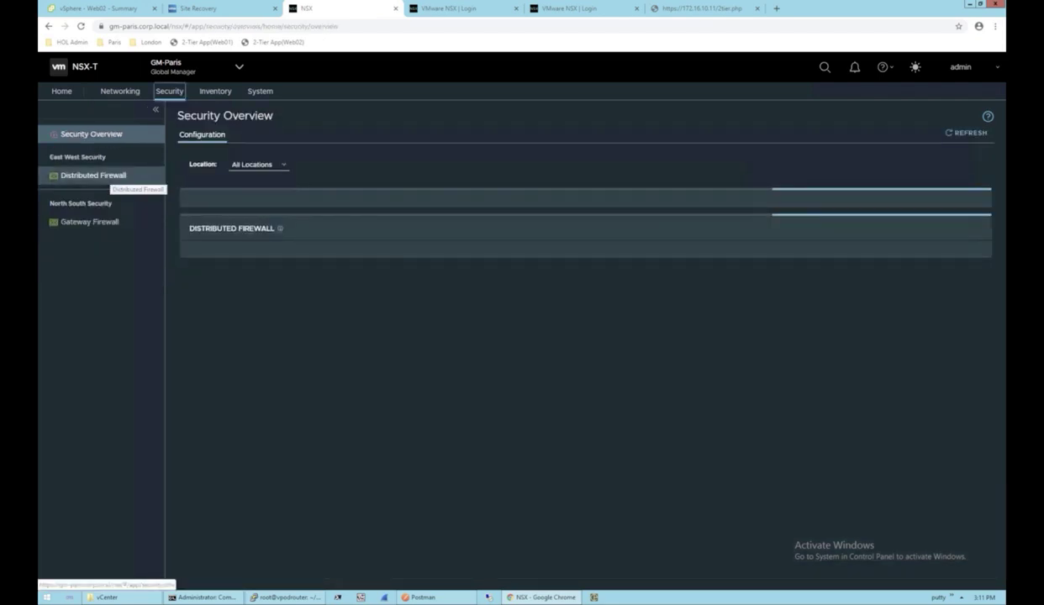
{"action": "left_click", "coordinate": [105, 176]}
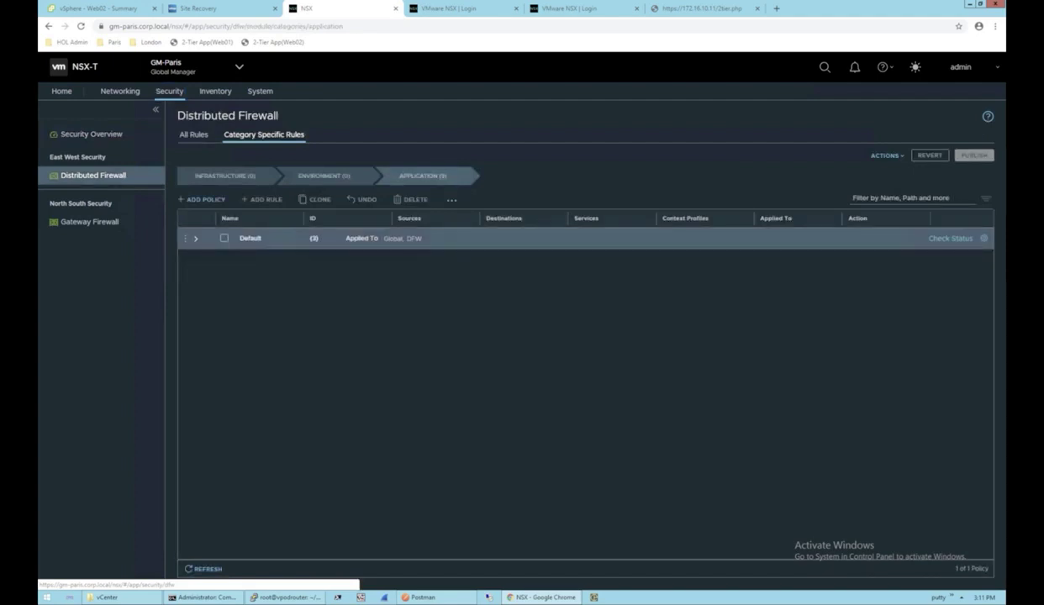
Step: Remove the LM_London location from the GM-Paris Location Manager and confirm the removal
{"action": "left_click", "coordinate": [285, 598]}
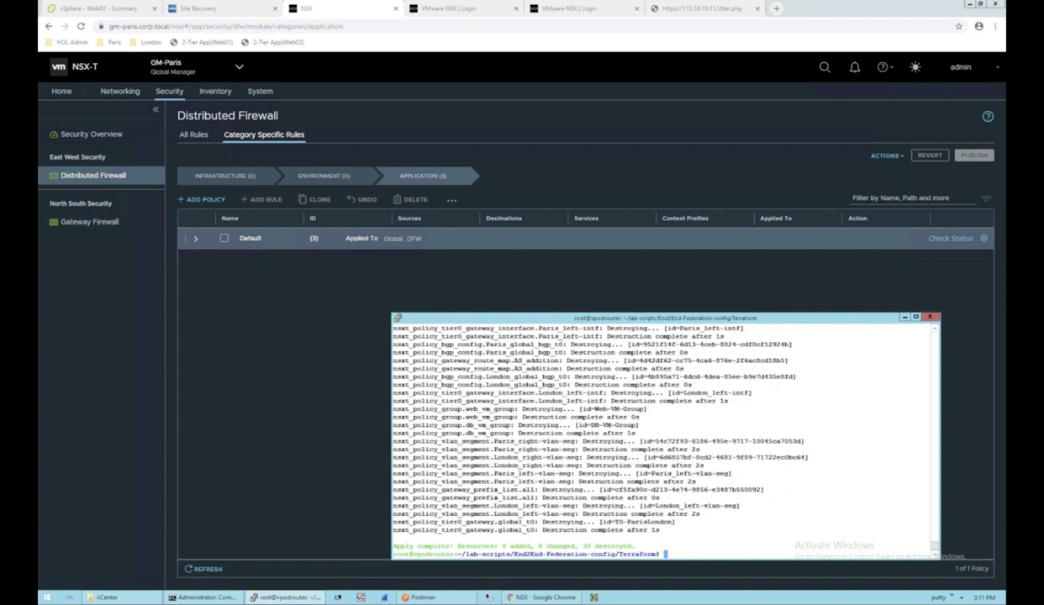
{"action": "key", "text": "alt+Tab"}
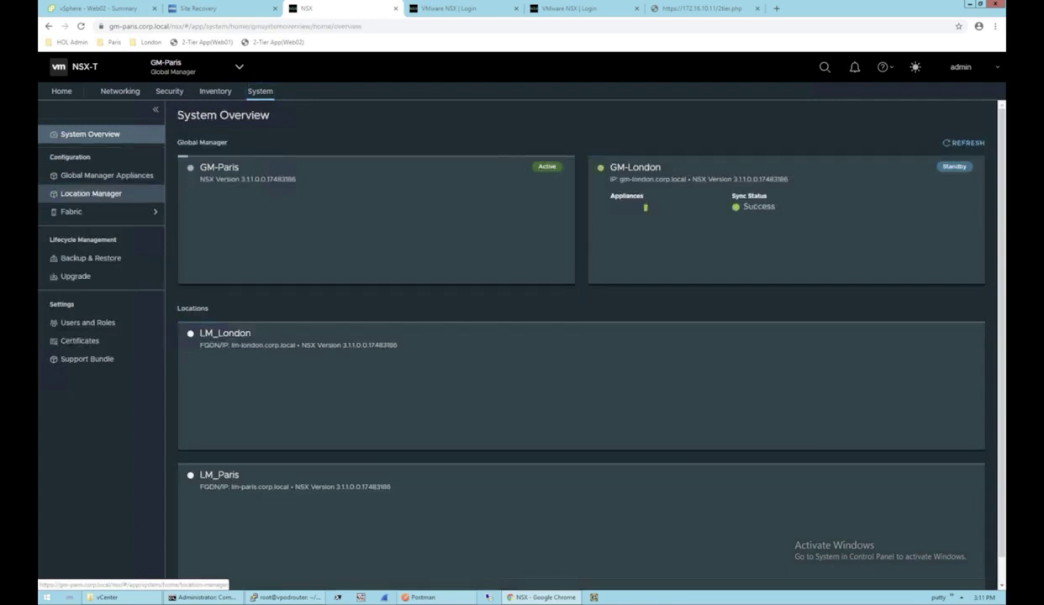
{"action": "left_click", "coordinate": [91, 194]}
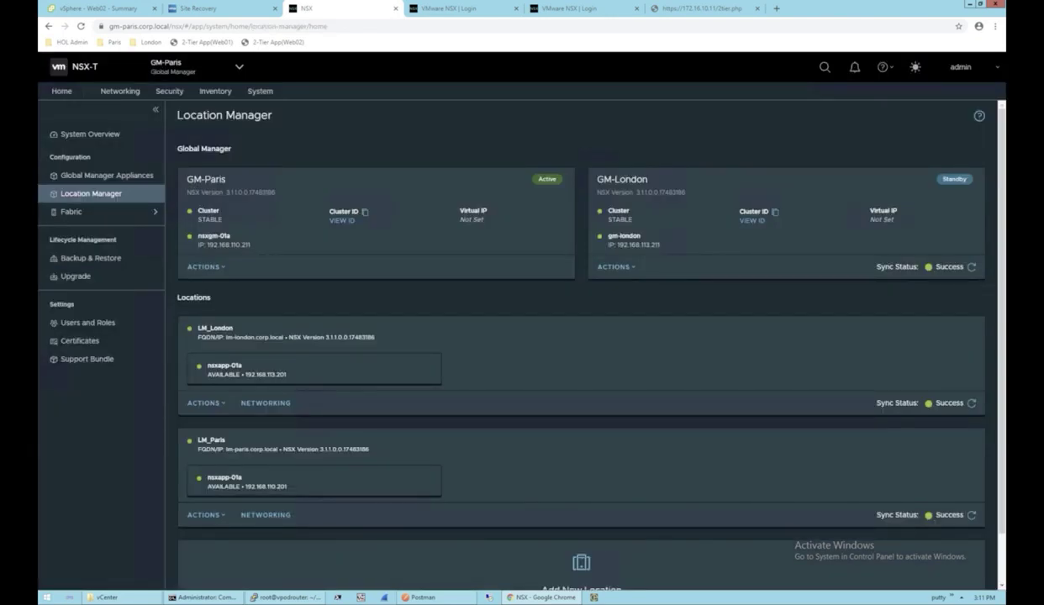
{"action": "left_click", "coordinate": [206, 403]}
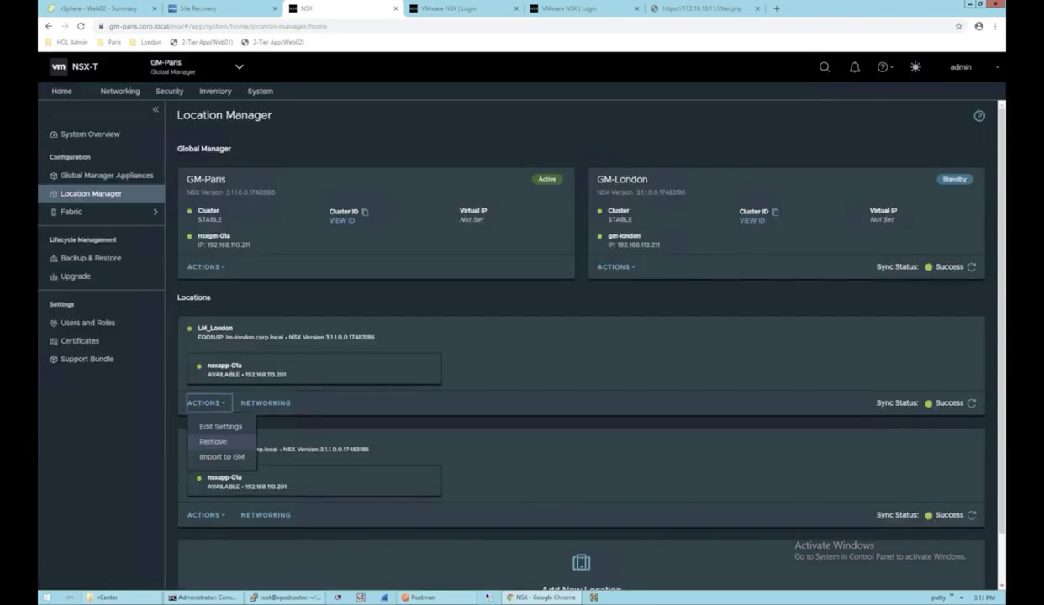
{"action": "left_click", "coordinate": [213, 442]}
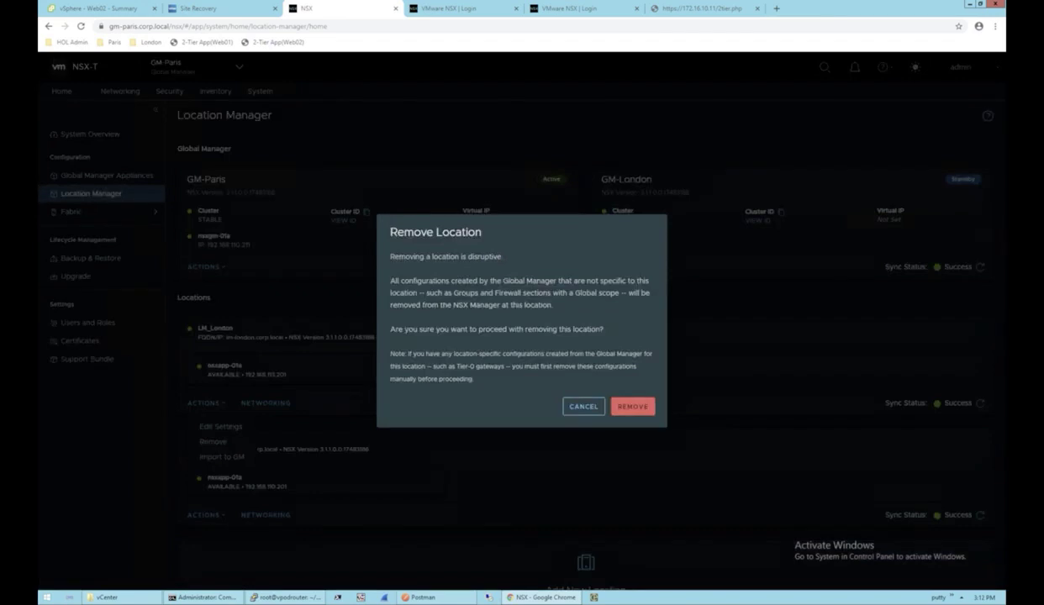
{"action": "left_click", "coordinate": [633, 406]}
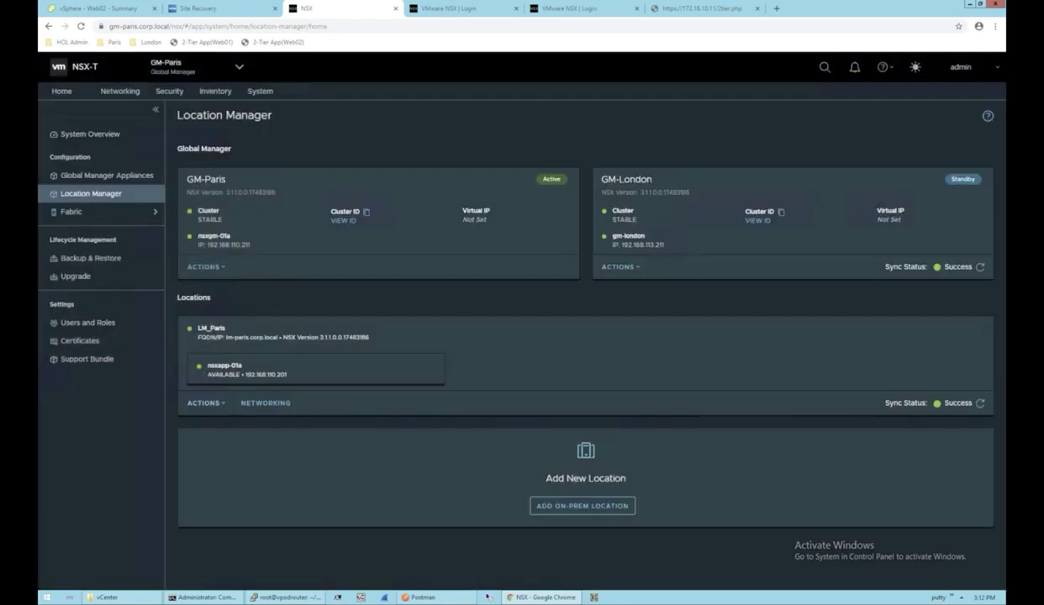
Step: Remove the LM_Paris location and the standby GM-London Global Manager from the federation
{"action": "left_click", "coordinate": [205, 403]}
{"action": "left_click", "coordinate": [213, 442]}
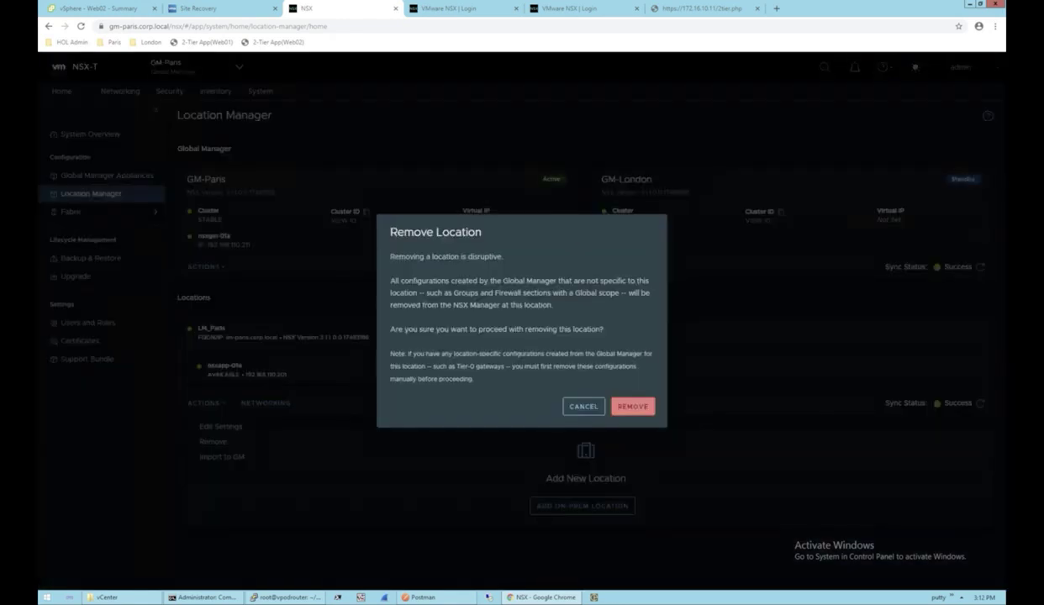
{"action": "key", "text": "Return"}
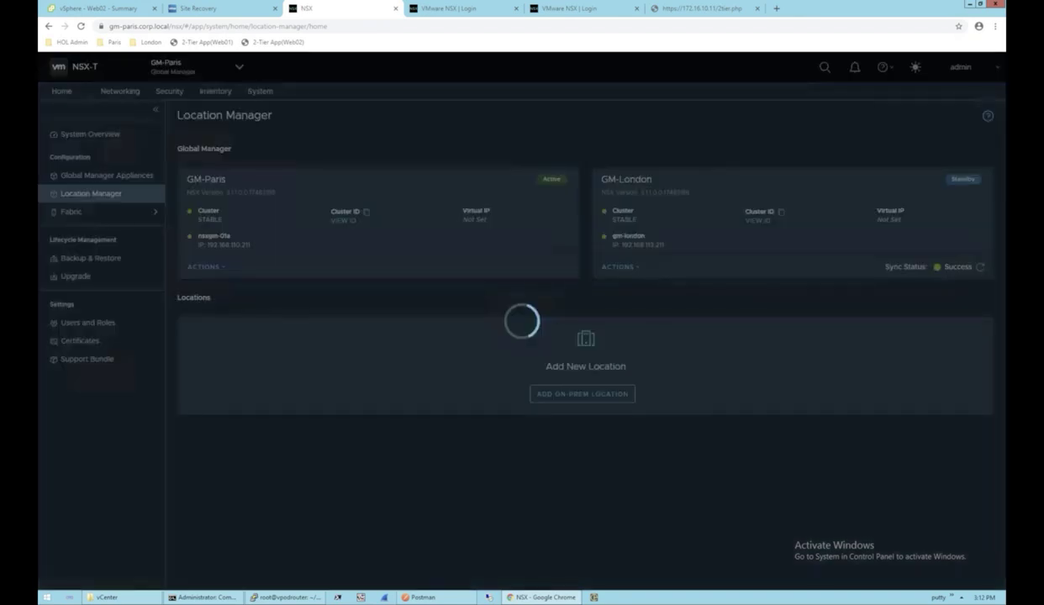
Step: In the PuTTY session, change to the ../Python/ folder and run python configure_lab_paris.py -d 2
{"action": "key", "text": "alt+Tab"}
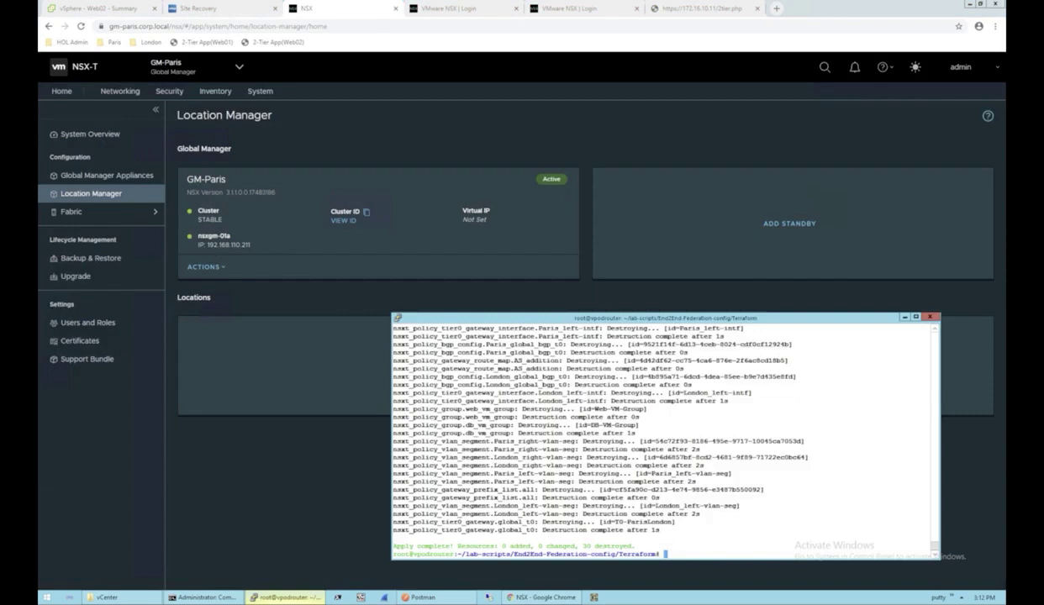
{"action": "type", "text": "cd"}
{"action": "key", "text": "BackSpace"}
{"action": "type", "text": "../Python/"}
{"action": "key", "text": "Return"}
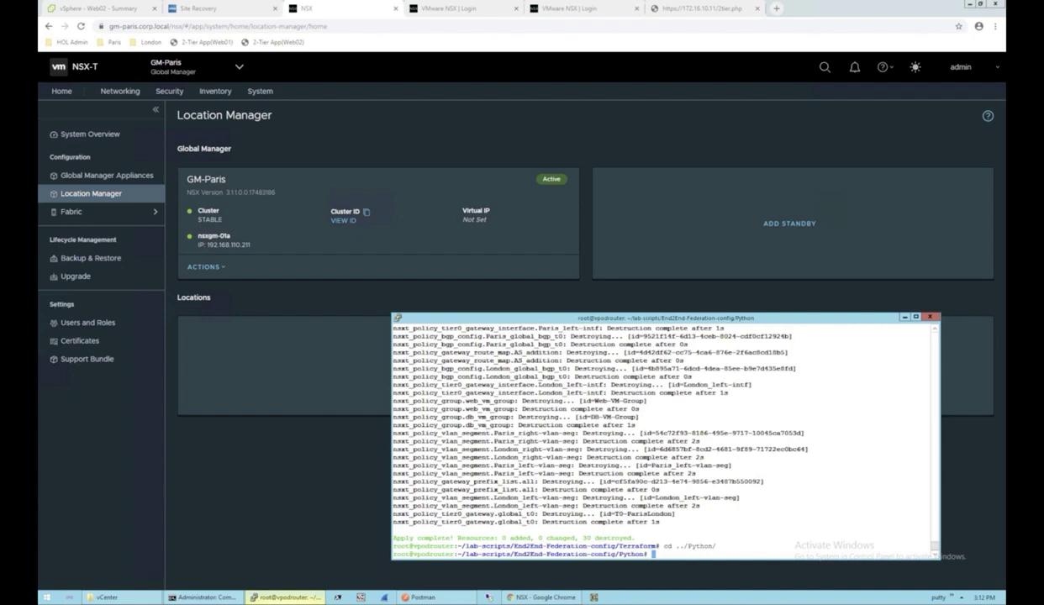
{"action": "type", "text": "python configure_lab_paris.py -"}
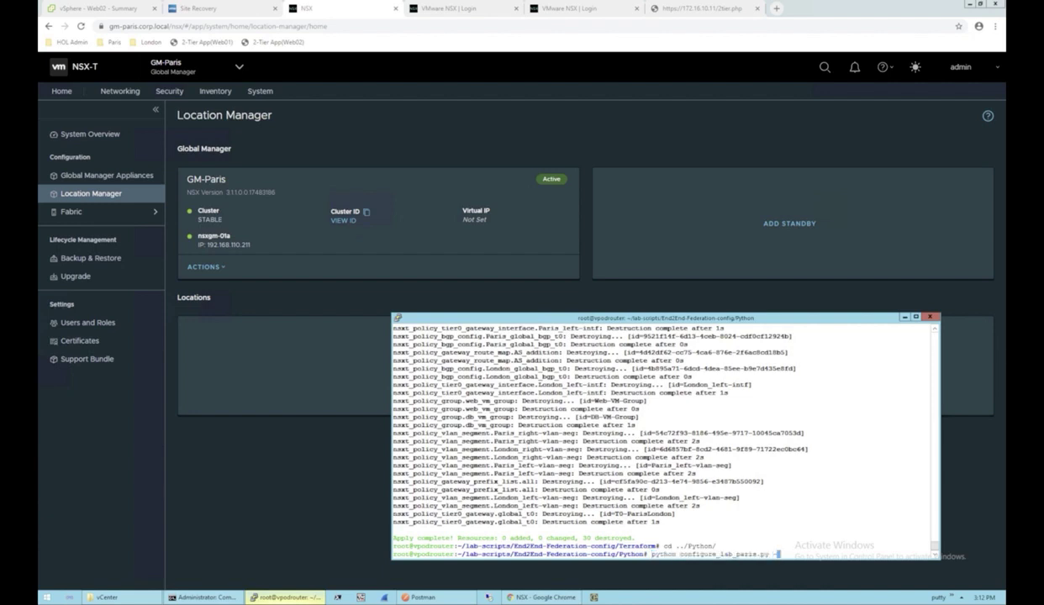
{"action": "type", "text": "d 2"}
{"action": "key", "text": "Return"}
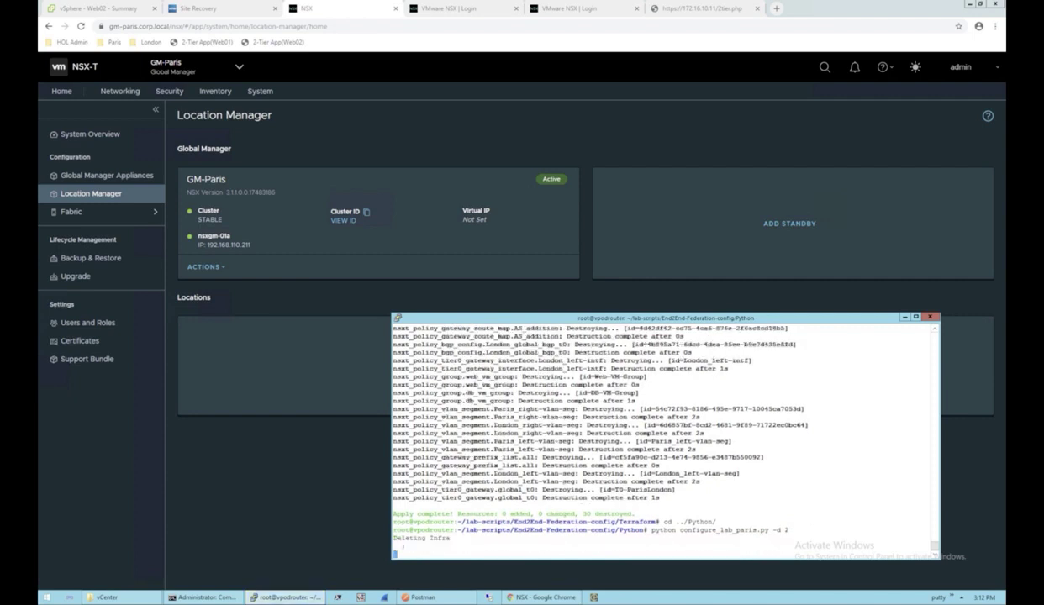
Step: Duplicate the PuTTY session and change to lab-scripts/End2End-Federation-config/Python/ in the new terminal
{"action": "right_click", "coordinate": [499, 319]}
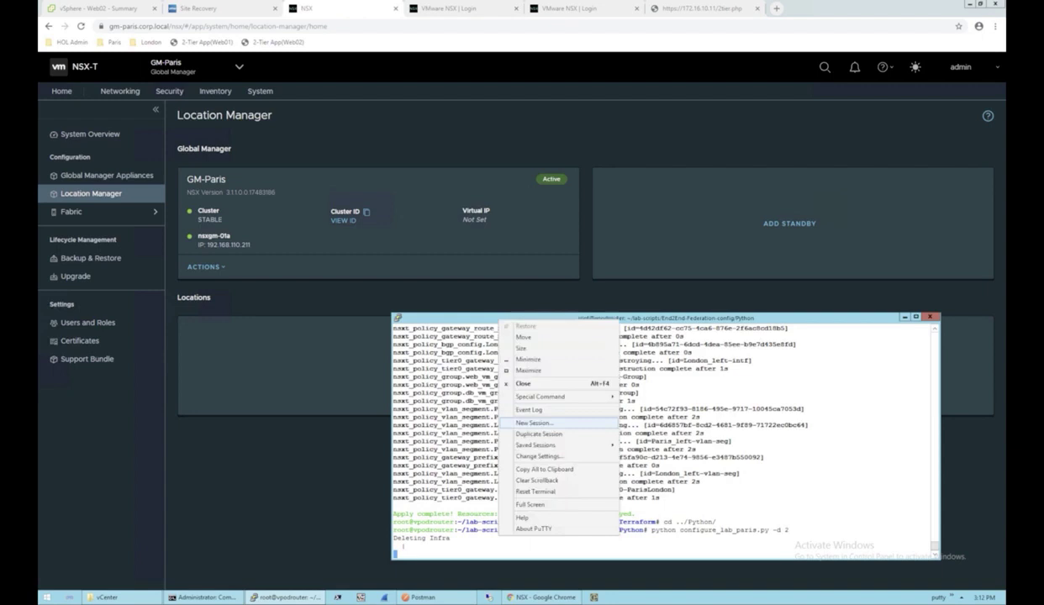
{"action": "left_click", "coordinate": [539, 434]}
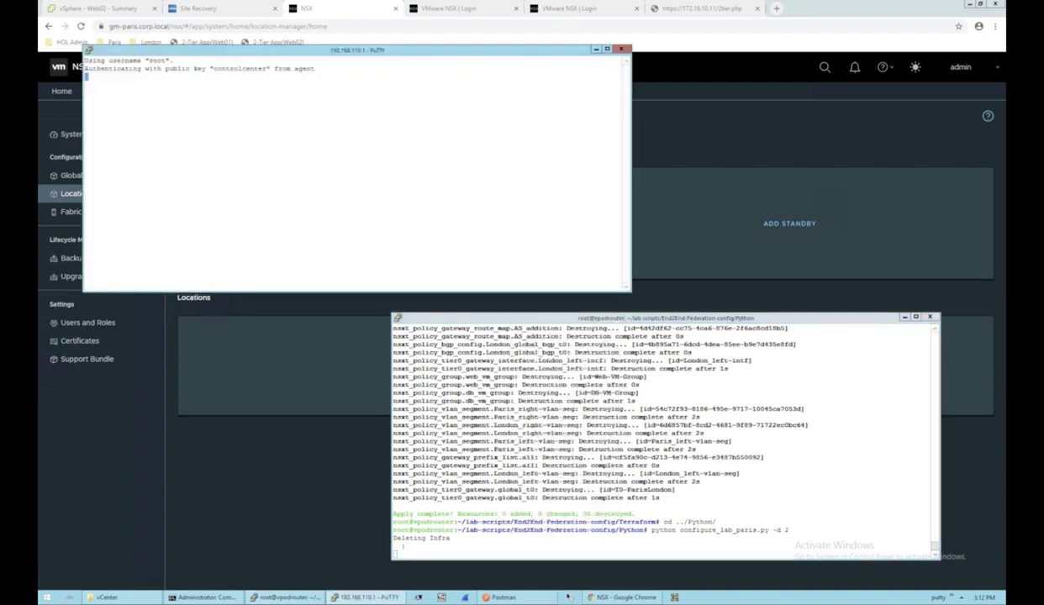
{"action": "type", "text": "cd lab-scripts/"}
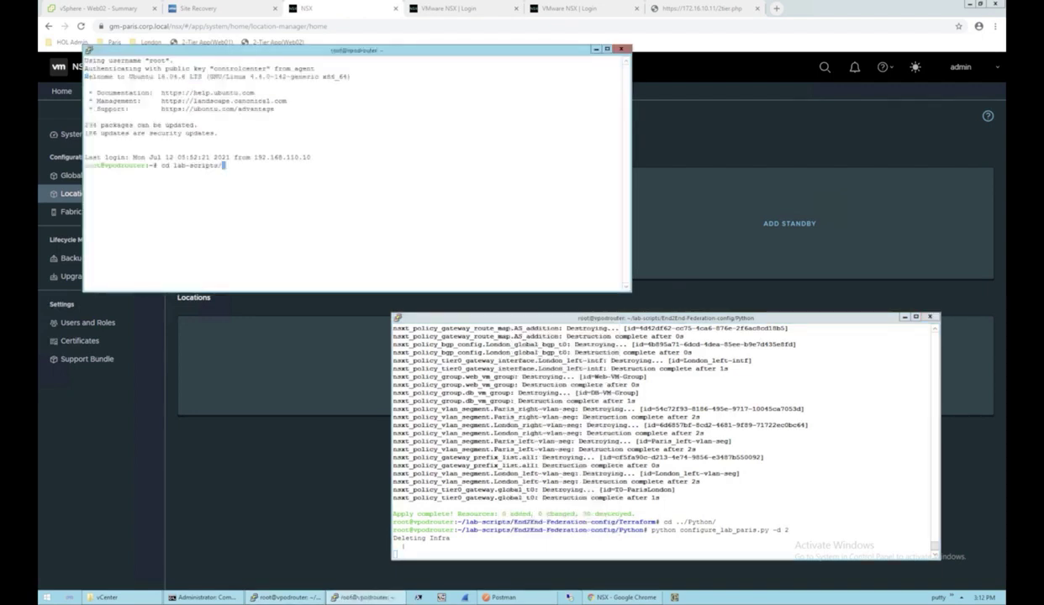
{"action": "type", "text": "End2End-Federation-config/Python/"}
{"action": "key", "text": "Return"}
Step: Run python configure_lab_london.py -d 2 in the duplicated session
{"action": "type", "text": "p"}
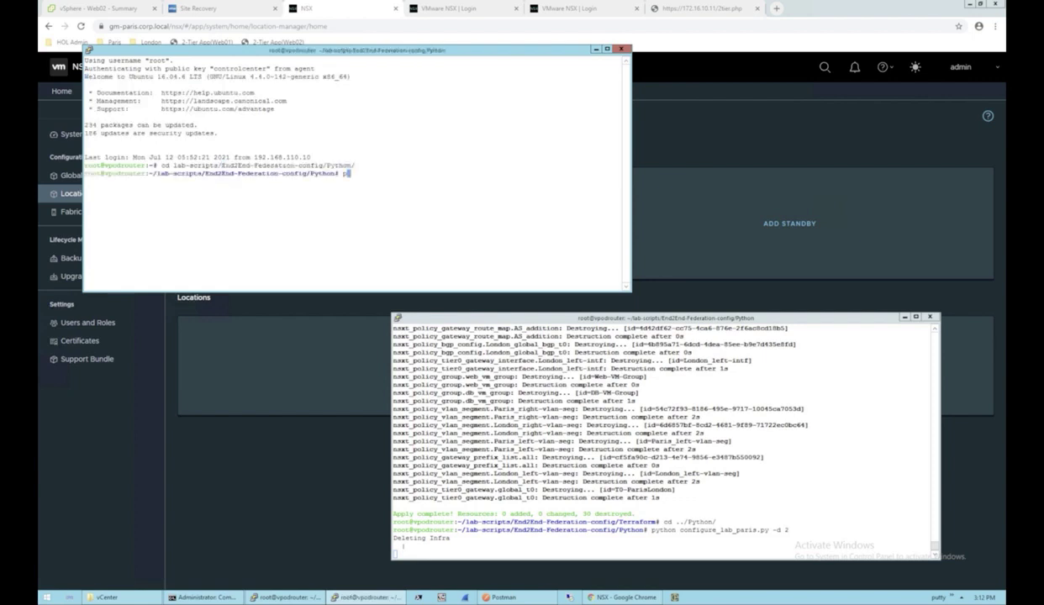
{"action": "type", "text": "ython configure_lab_"}
{"action": "type", "text": "l"}
{"action": "key", "text": "Tab"}
{"action": "type", "text": "-d"}
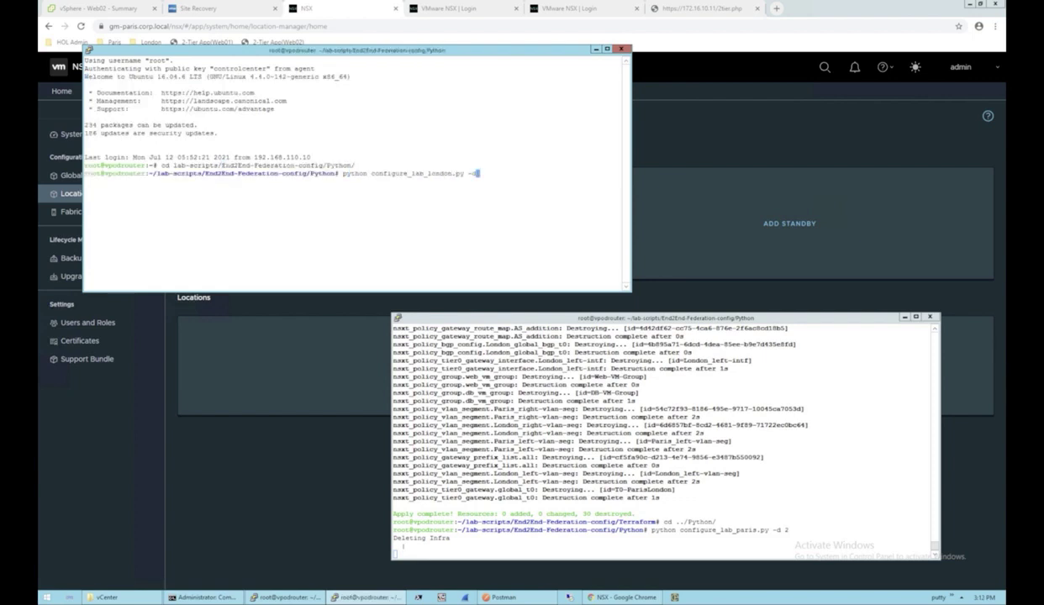
{"action": "type", "text": " 2"}
{"action": "key", "text": "Return"}
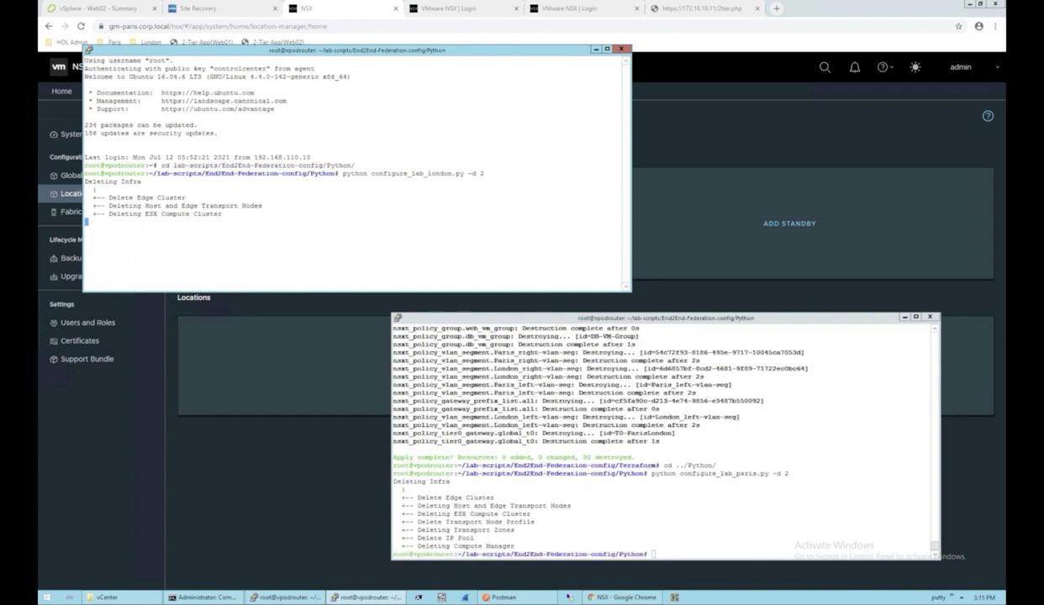
Step: Return to the browser, log in to the lm-paris Local Manager and review its Network Overview
{"action": "key", "text": "alt+Tab"}
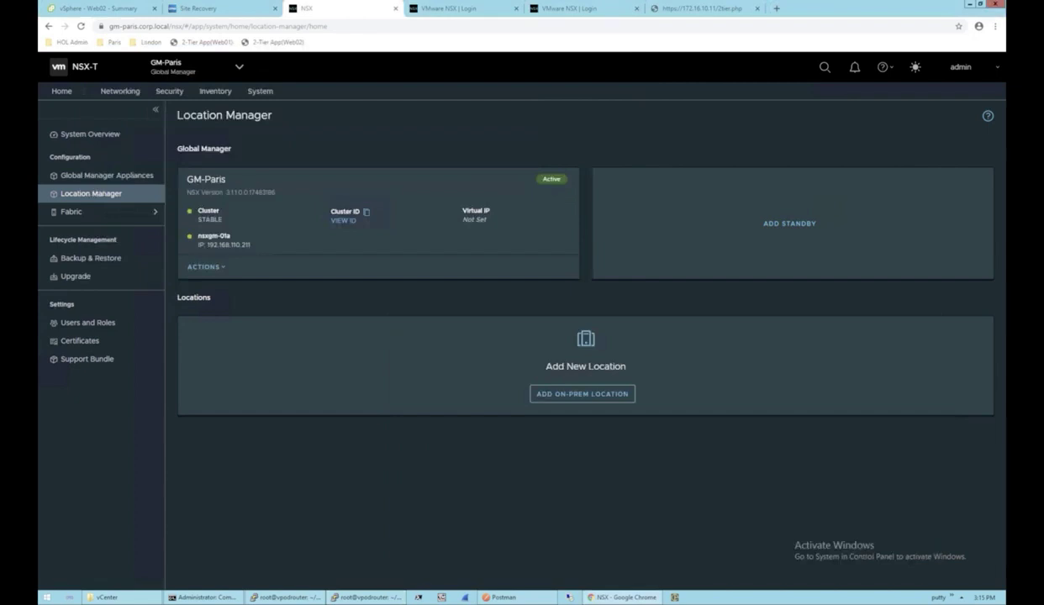
{"action": "key", "text": "ctrl+Tab"}
{"action": "key", "text": "Return"}
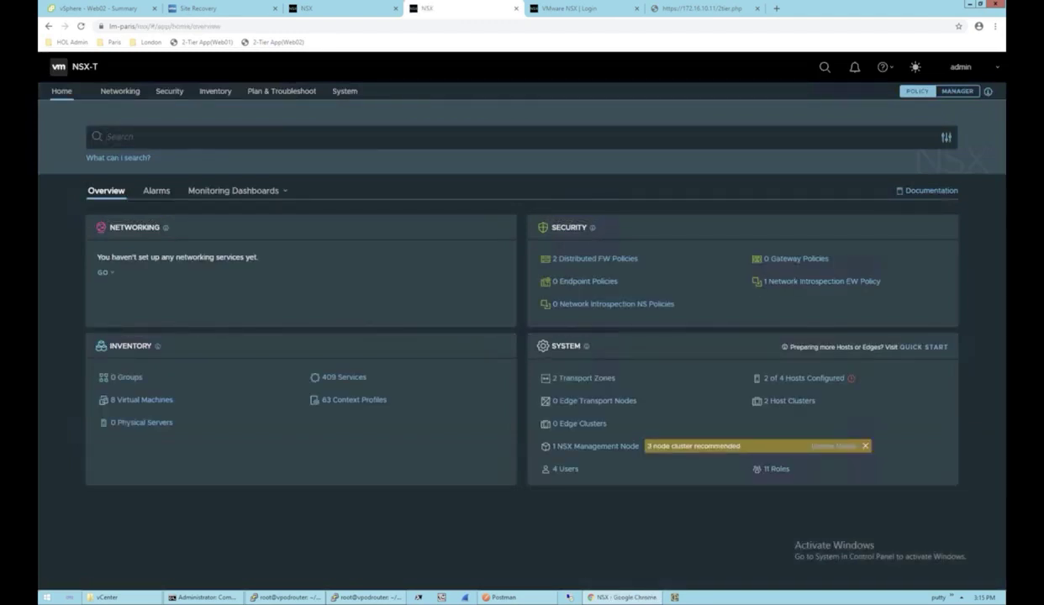
{"action": "left_click", "coordinate": [121, 91]}
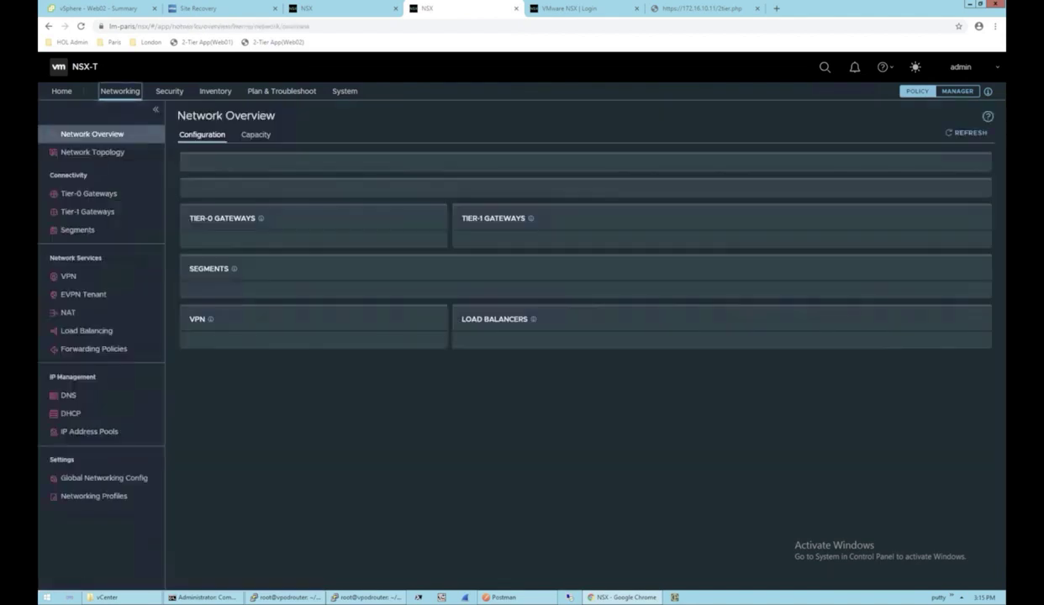
{"action": "mouse_move", "coordinate": [942, 311]}
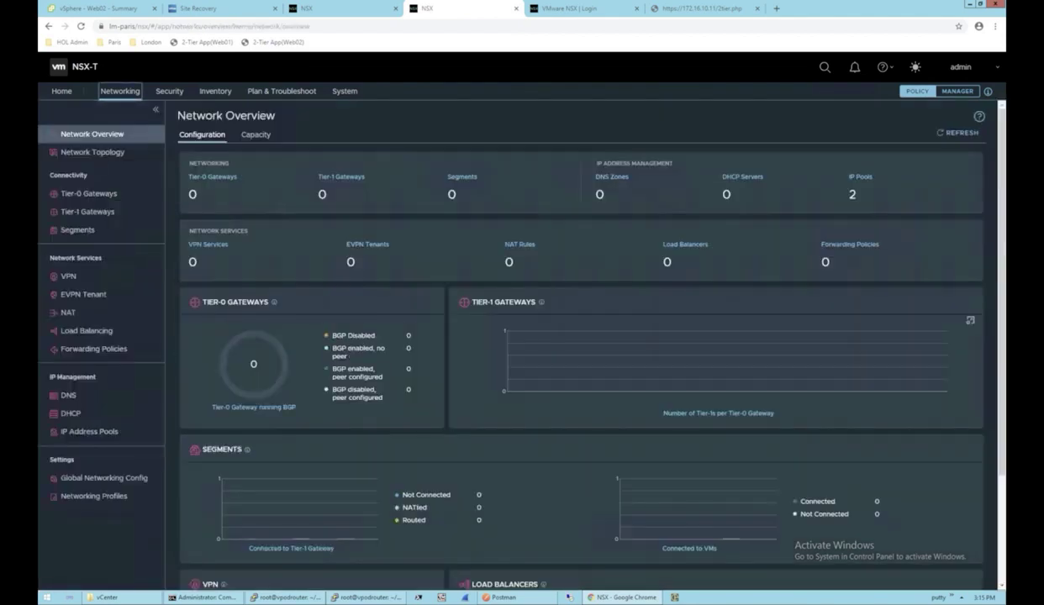
{"action": "scroll", "coordinate": [942, 310], "scroll_direction": "down", "scroll_amount": 3}
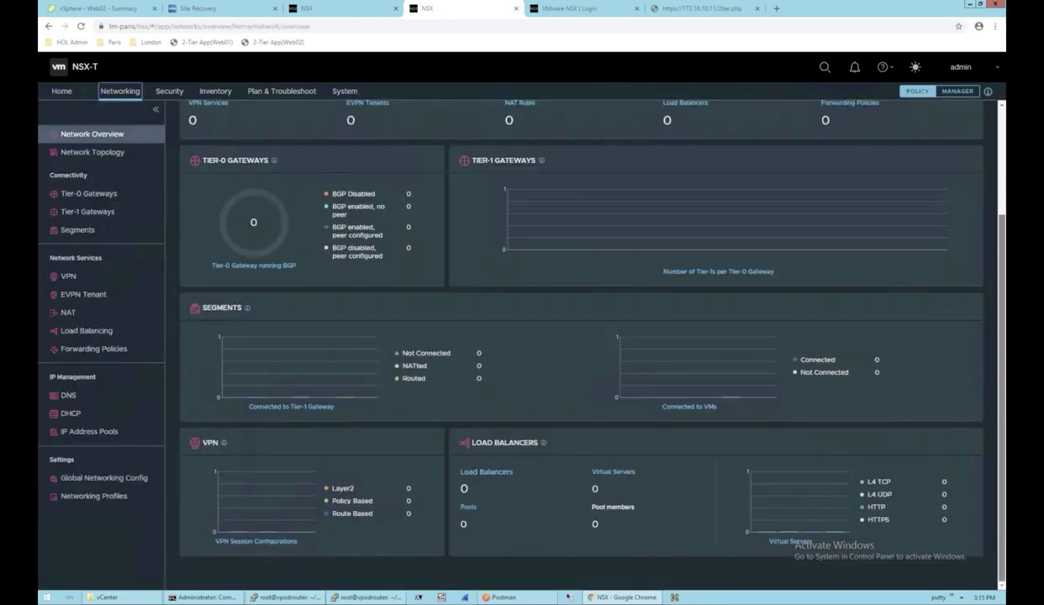
Step: Open the System Overview of the lm-paris Local Manager to check its management nodes, transport nodes and transport zones
{"action": "scroll", "coordinate": [581, 336], "scroll_direction": "up", "scroll_amount": 3}
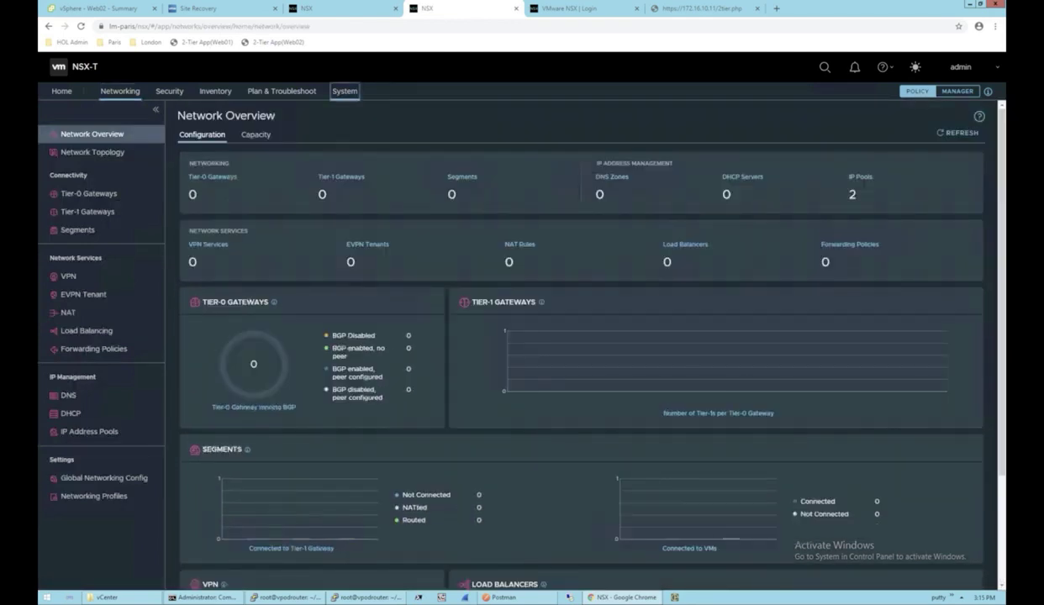
{"action": "key", "text": "Return"}
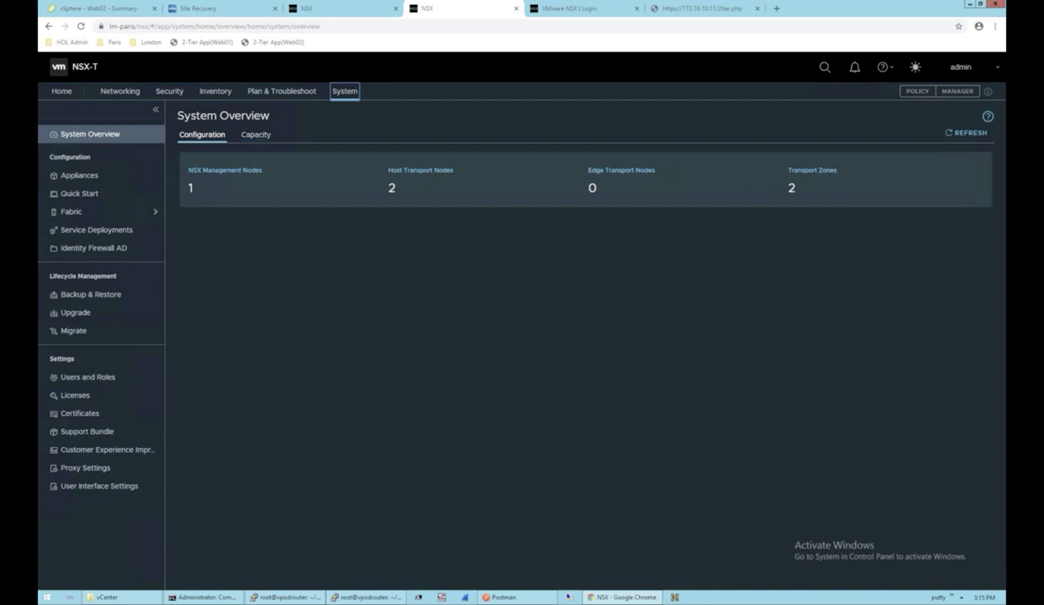
Step: Log in to the lm-london Local Manager, dismiss its notifications and open the System Overview
{"action": "key", "text": "ctrl+Tab"}
{"action": "key", "text": "Return"}
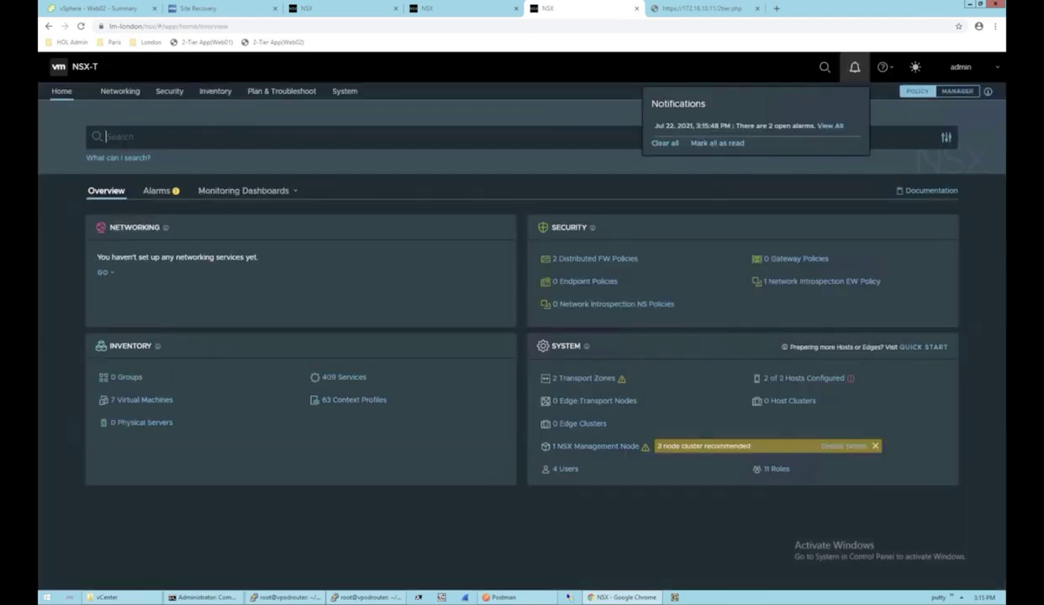
{"action": "left_click", "coordinate": [855, 67]}
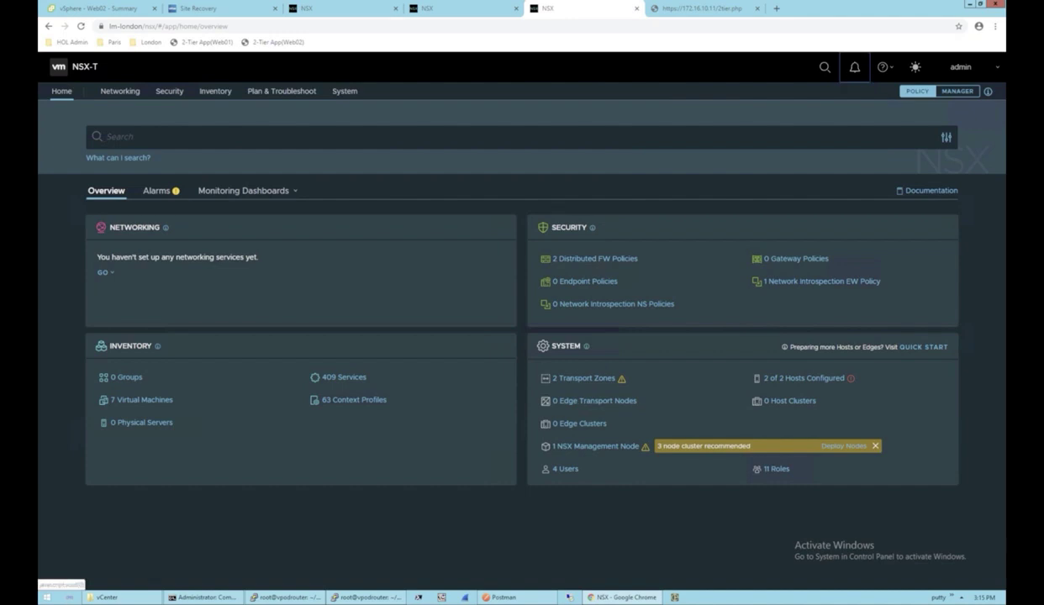
{"action": "left_click", "coordinate": [344, 91]}
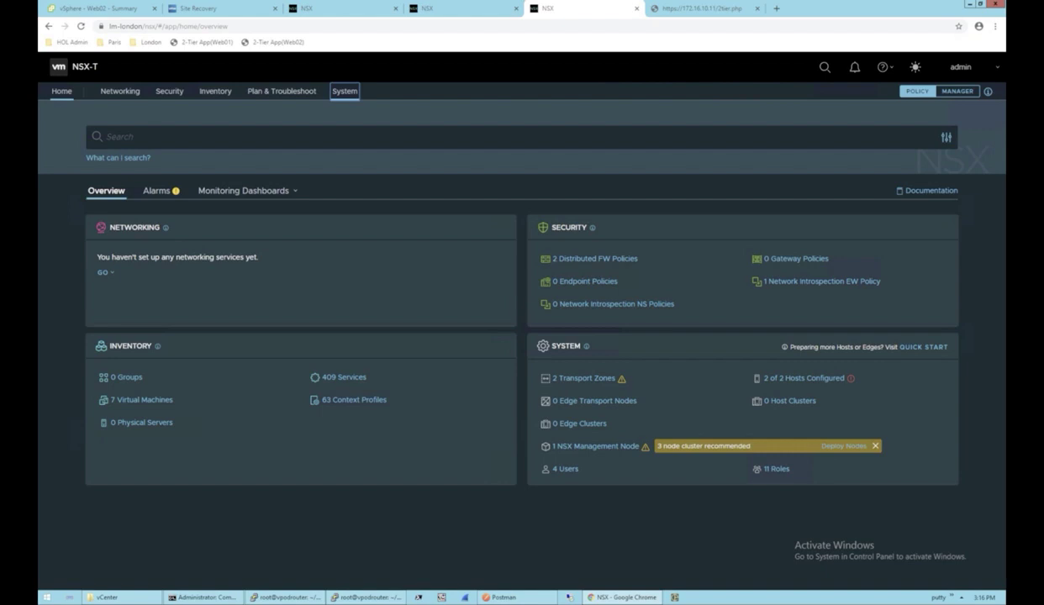
{"action": "left_click", "coordinate": [344, 91]}
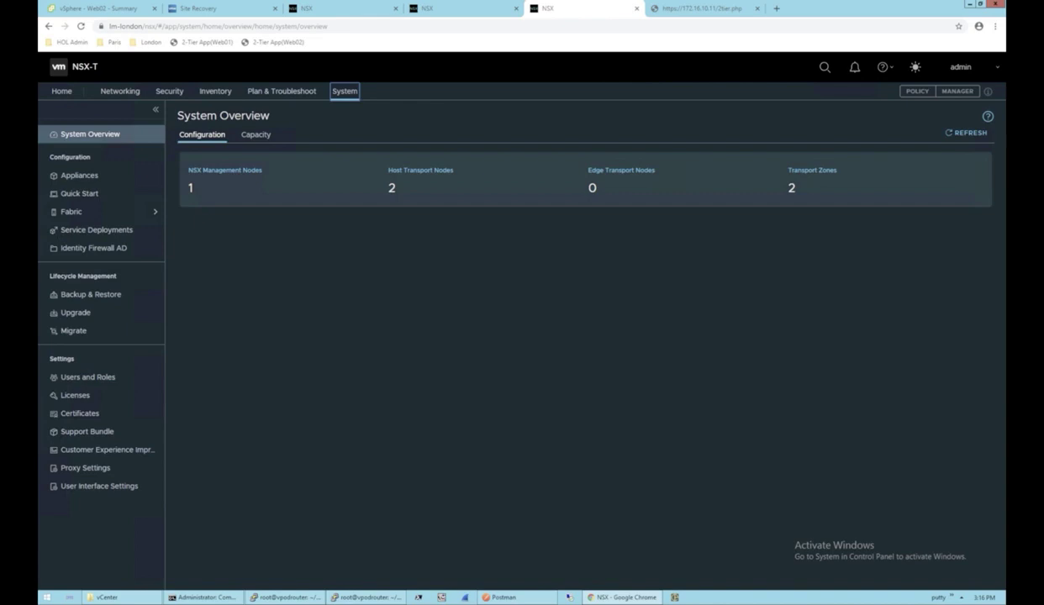
Step: Check the lm-london fabric's host transport nodes, edge transport nodes, edge clusters and compute managers for leftover configuration
{"action": "left_click", "coordinate": [421, 170]}
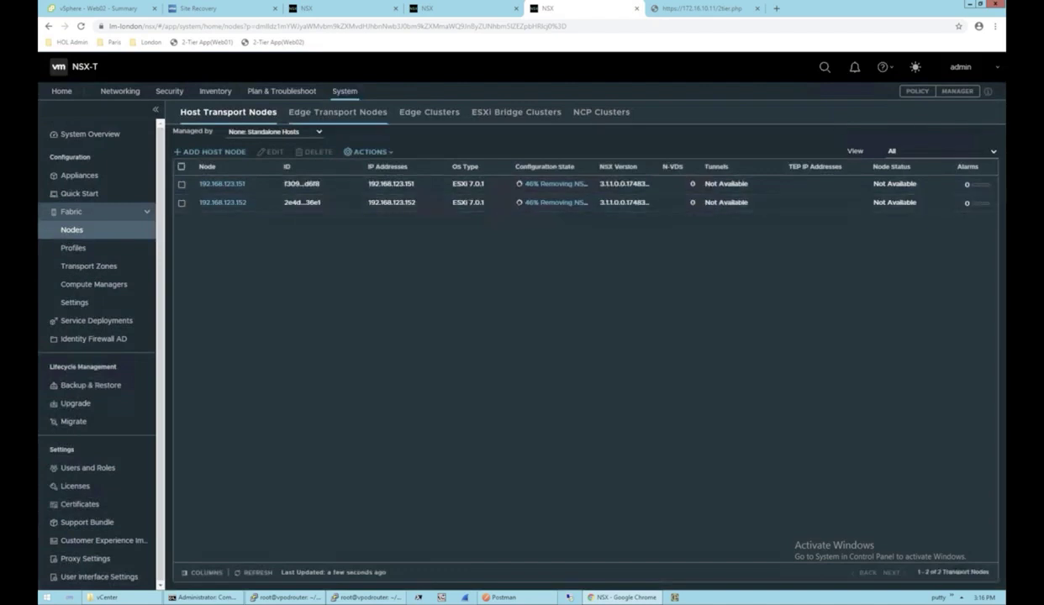
{"action": "left_click", "coordinate": [338, 111]}
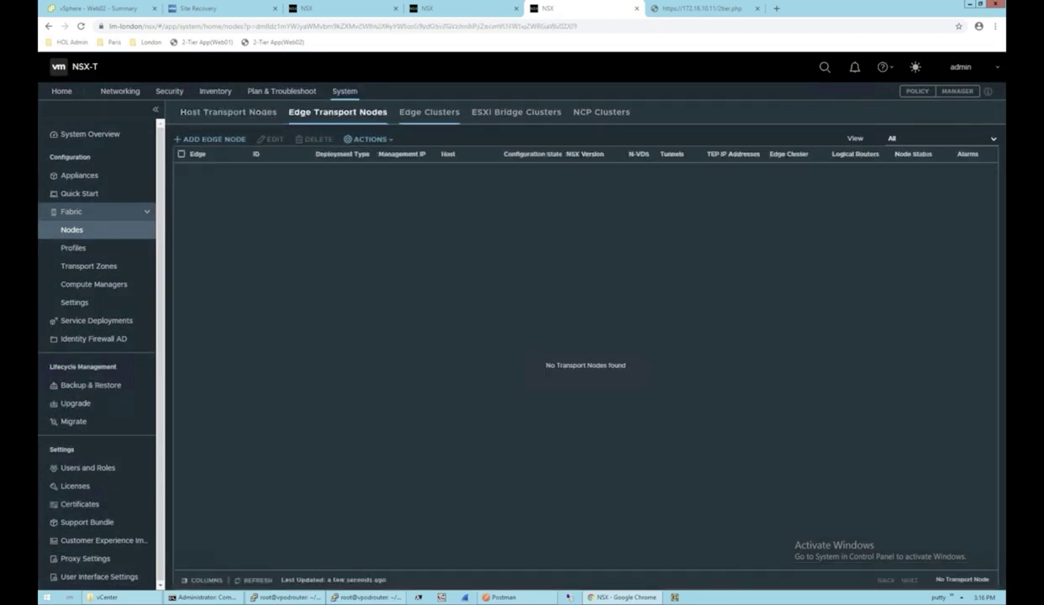
{"action": "left_click", "coordinate": [429, 112]}
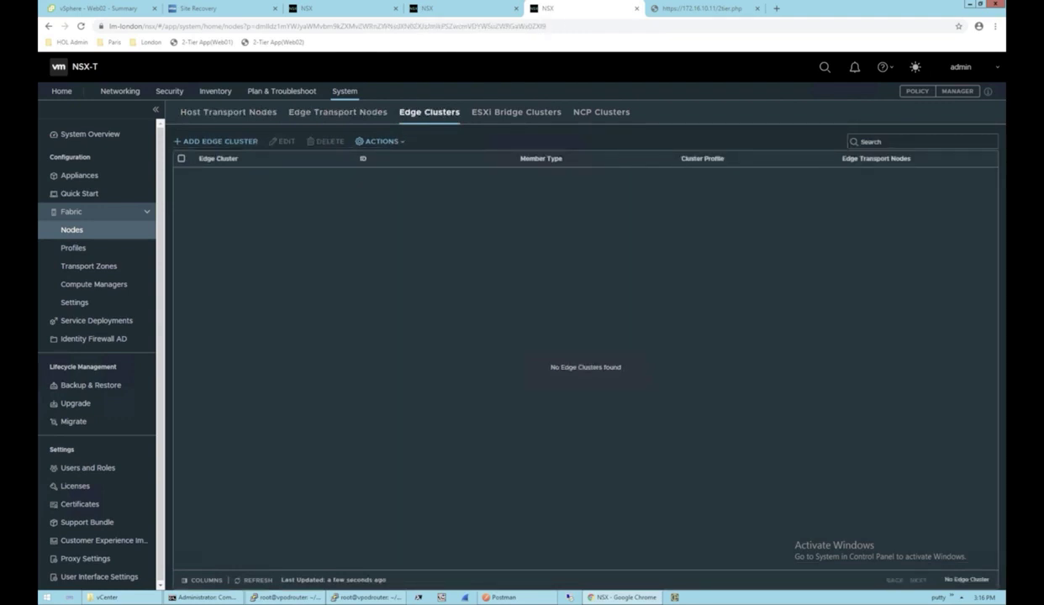
{"action": "left_click", "coordinate": [93, 284]}
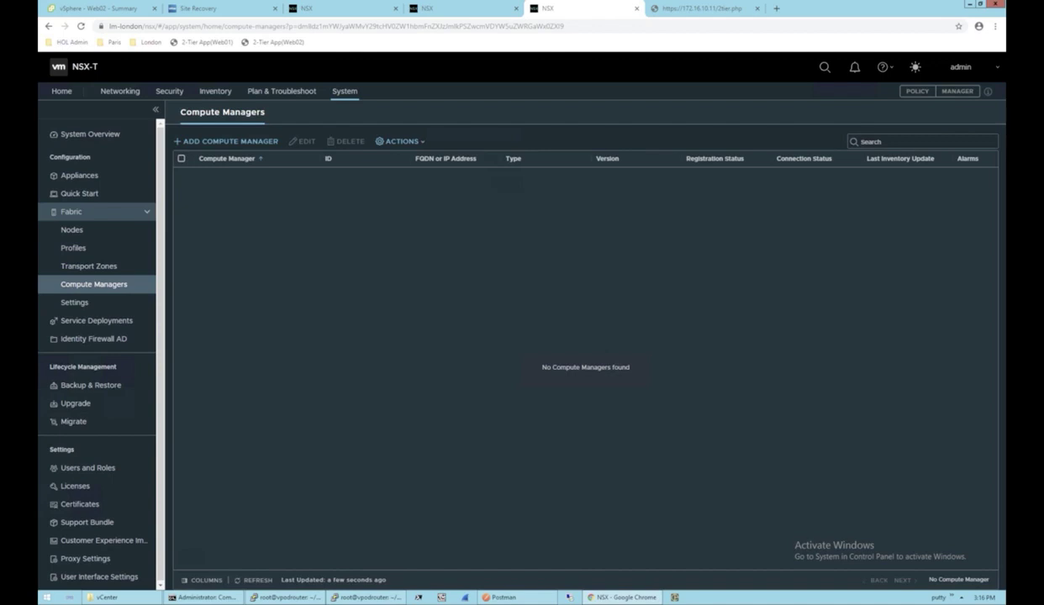
Step: Switch to the two PuTTY sessions and check the output of the Paris and London deletion scripts
{"action": "left_click", "coordinate": [285, 597]}
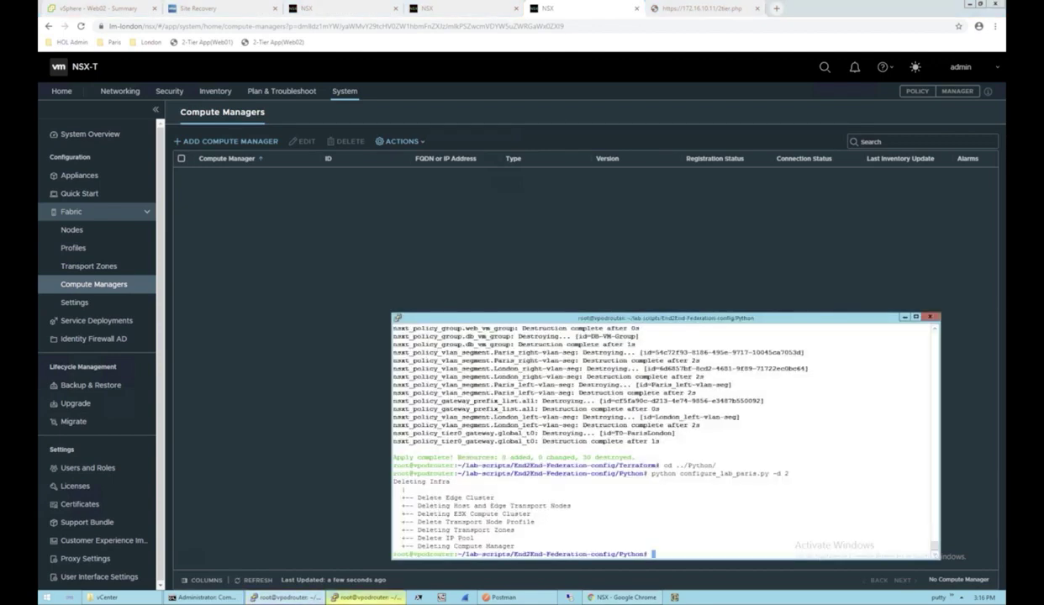
{"action": "left_click", "coordinate": [366, 597]}
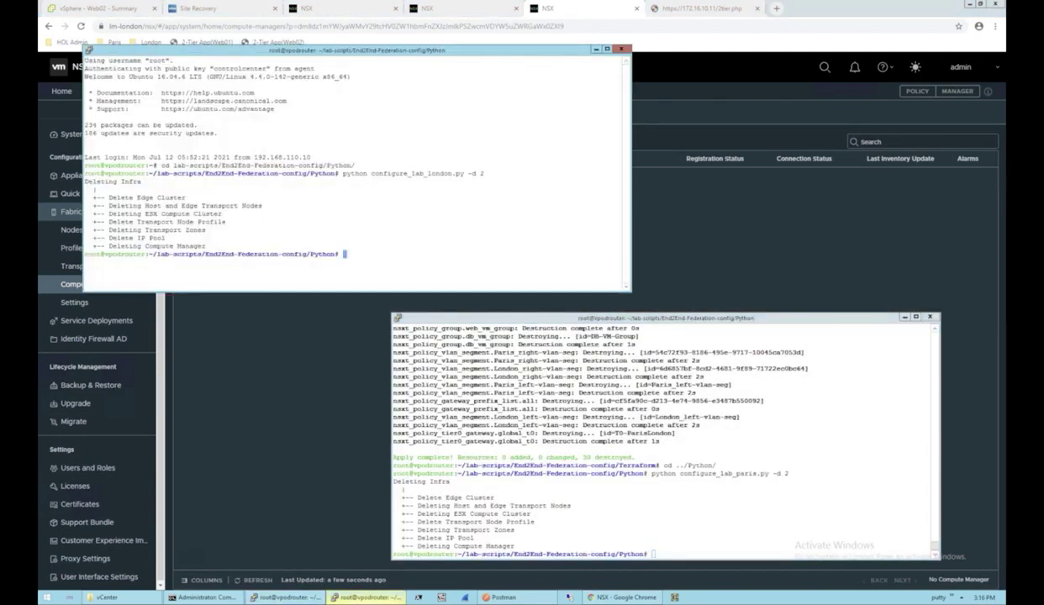